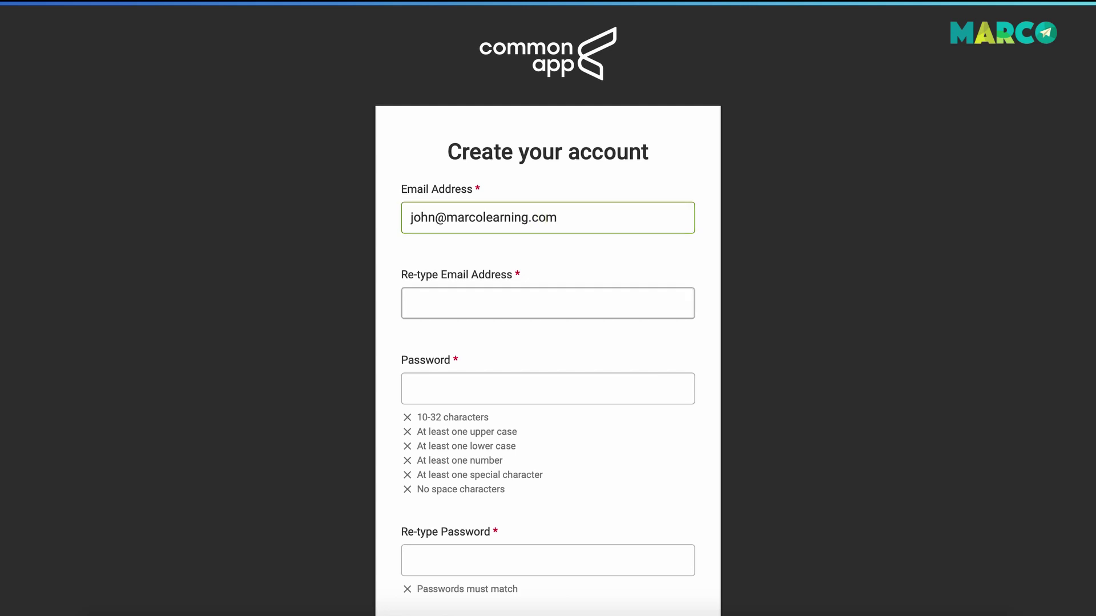
Confirm the account e-mail address and accept Safari's suggested strong password.
click(547, 303)
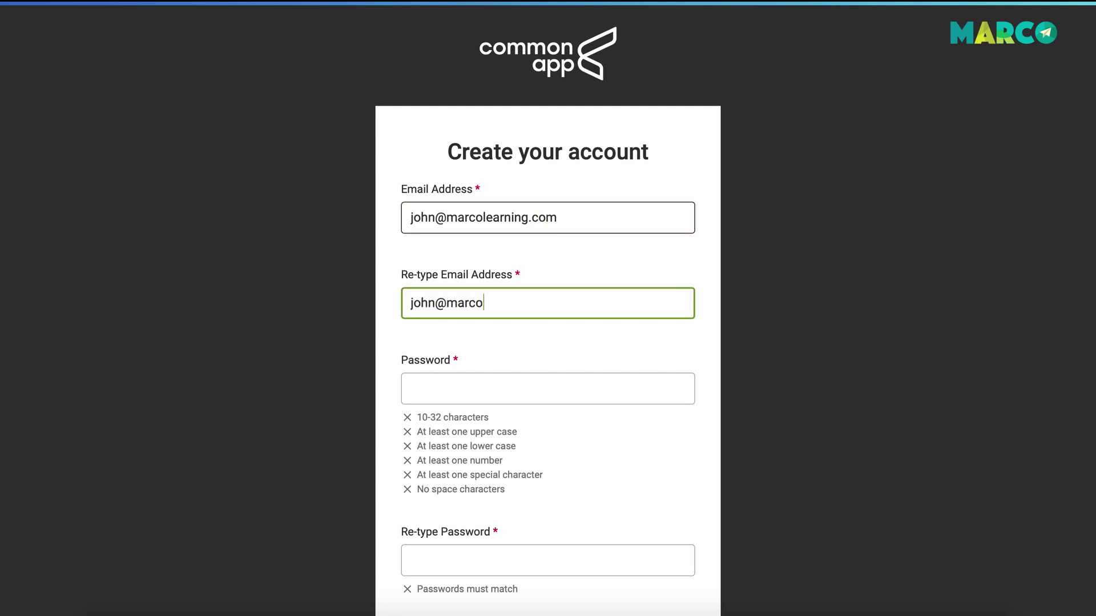
key(Tab)
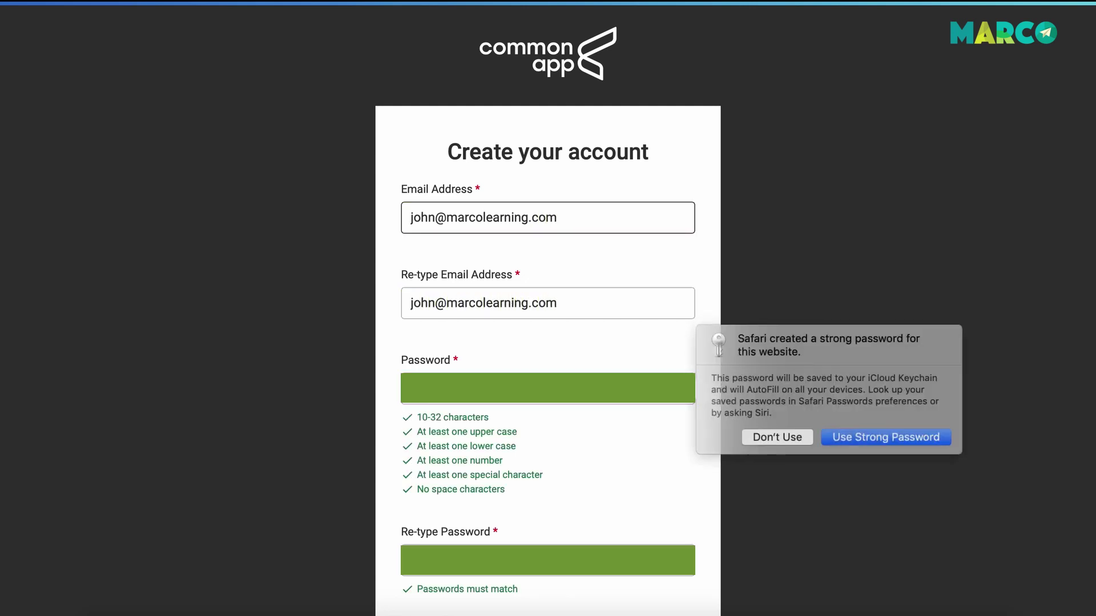
click(870, 437)
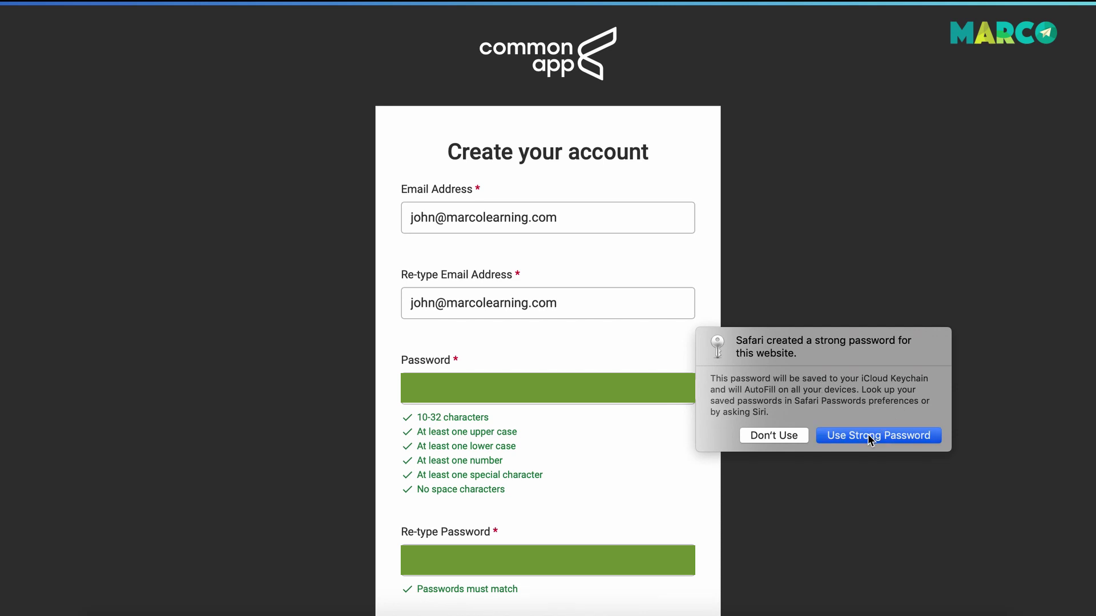
Enter the applicant's first name and last name.
scroll(676, 432, down, 3)
scroll(497, 421, down, 2)
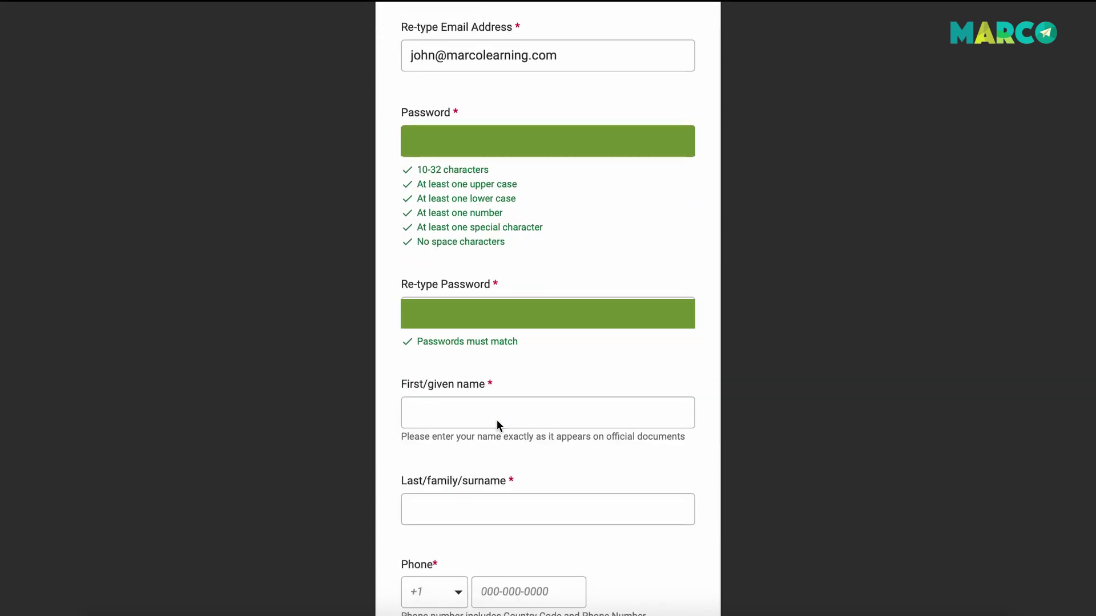
click(469, 411)
scroll(468, 411, down, 5)
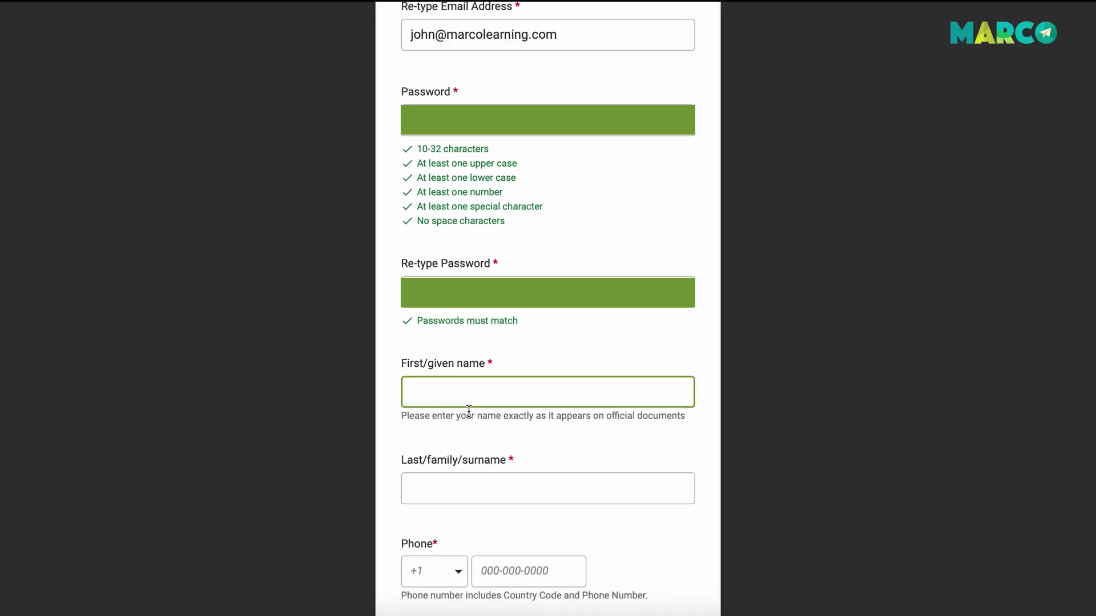
text(Marco)
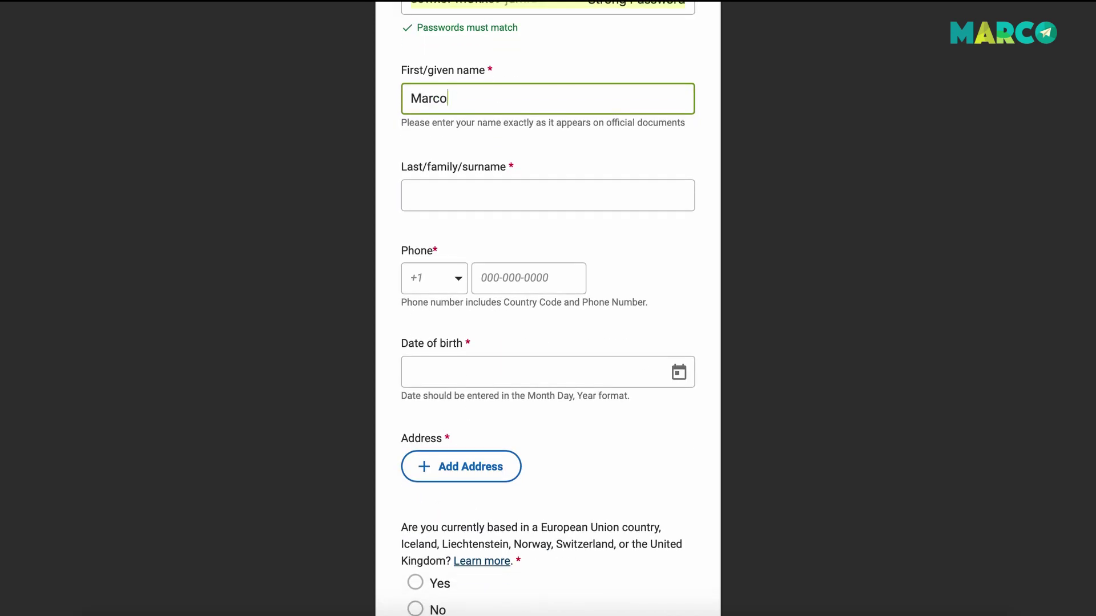
click(548, 195)
text(Learning)
Choose the +1 United States country code and enter the phone number.
click(433, 279)
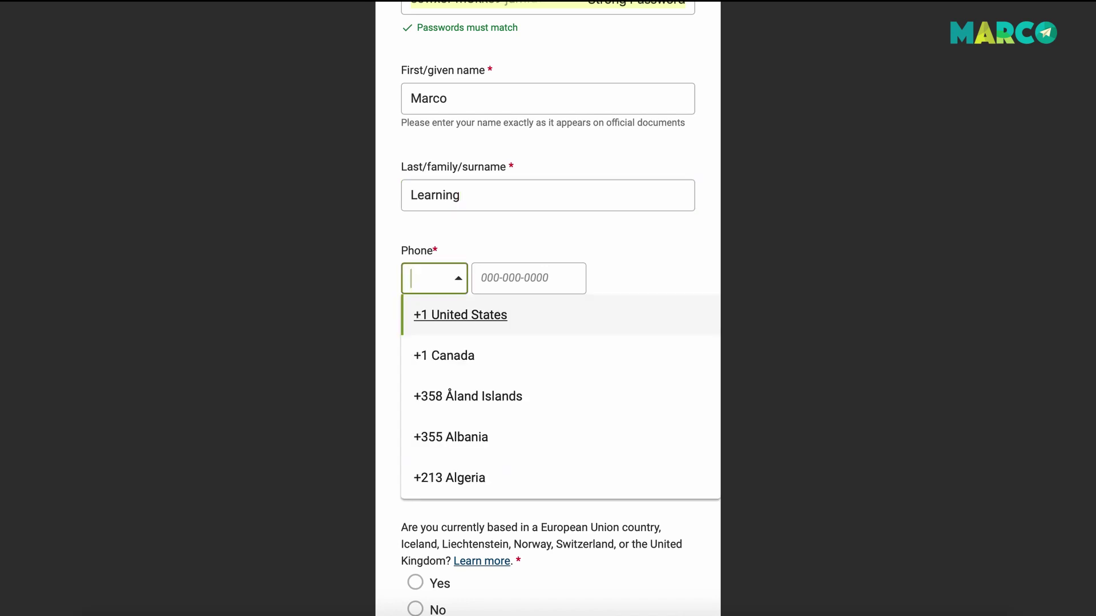
click(540, 283)
text(5)
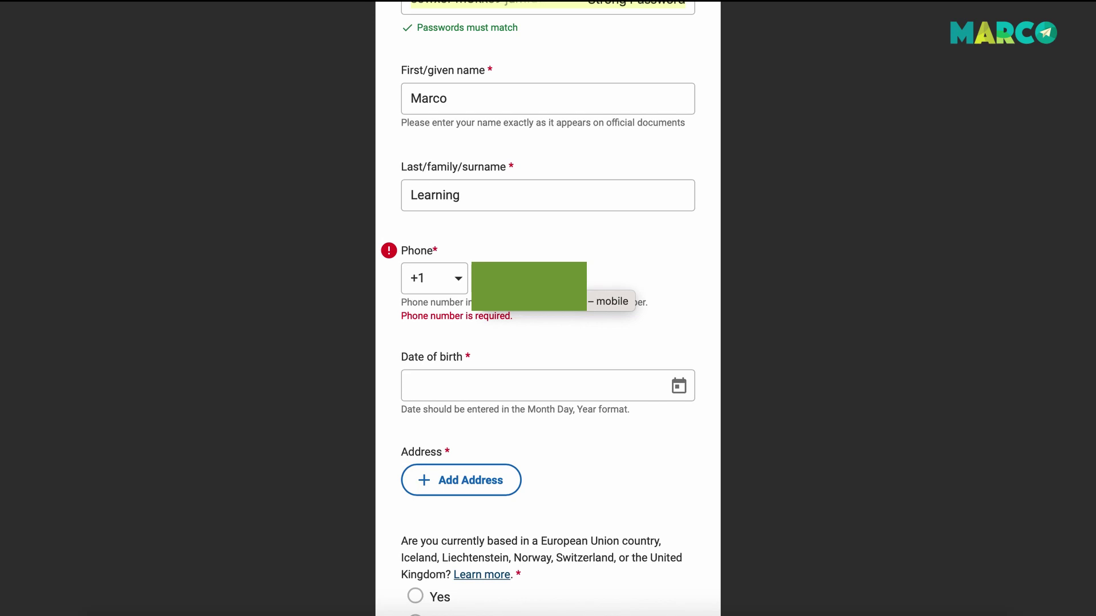
key(Return)
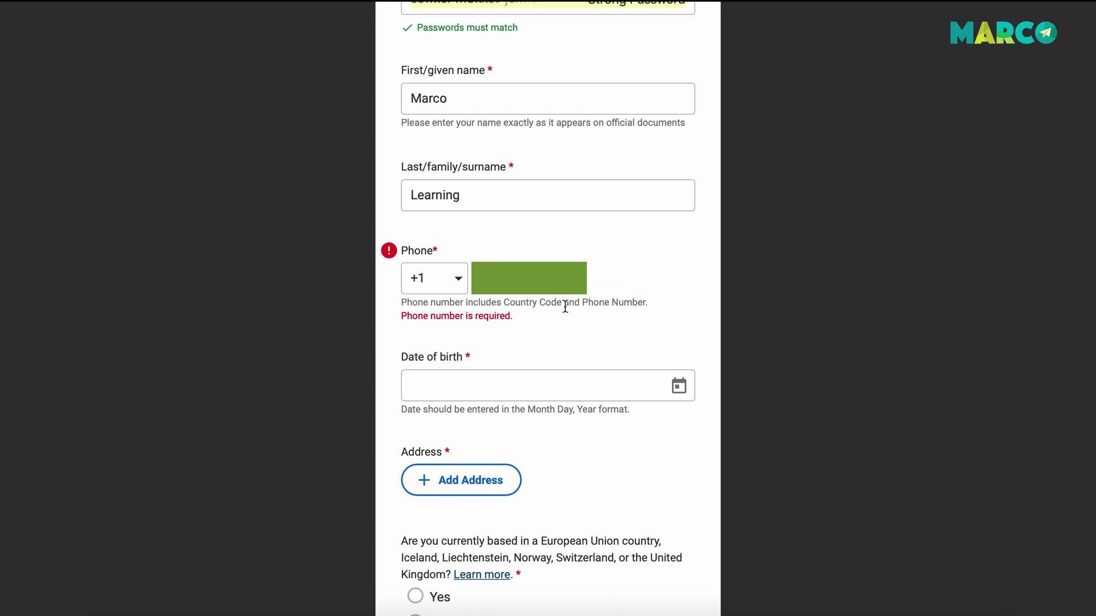
Enter the applicant's date of birth.
click(460, 378)
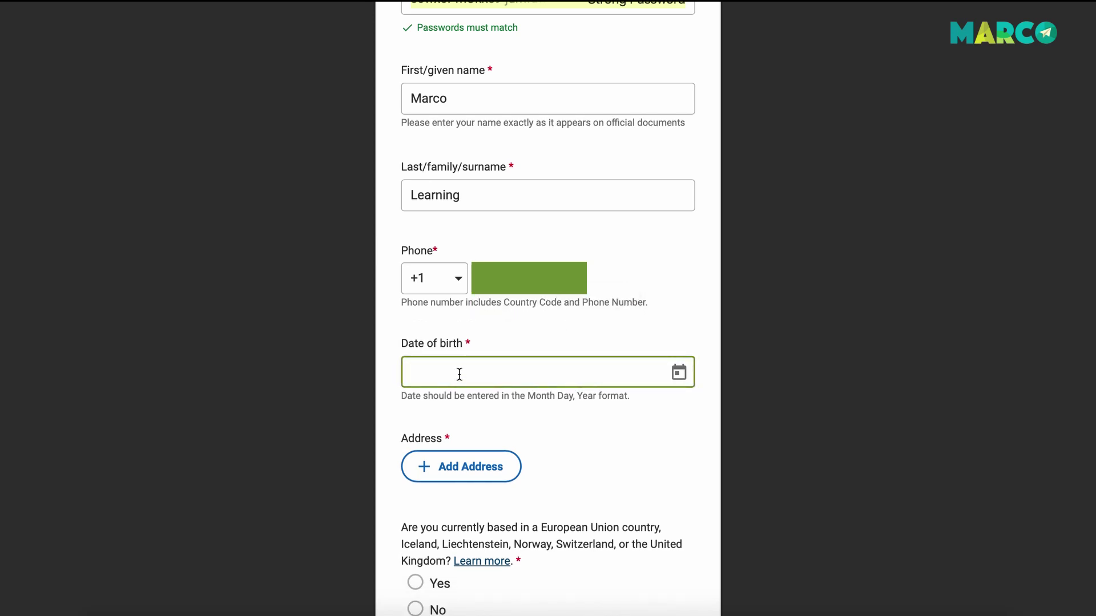
text(January 1, 1990)
scroll(581, 388, down, 6)
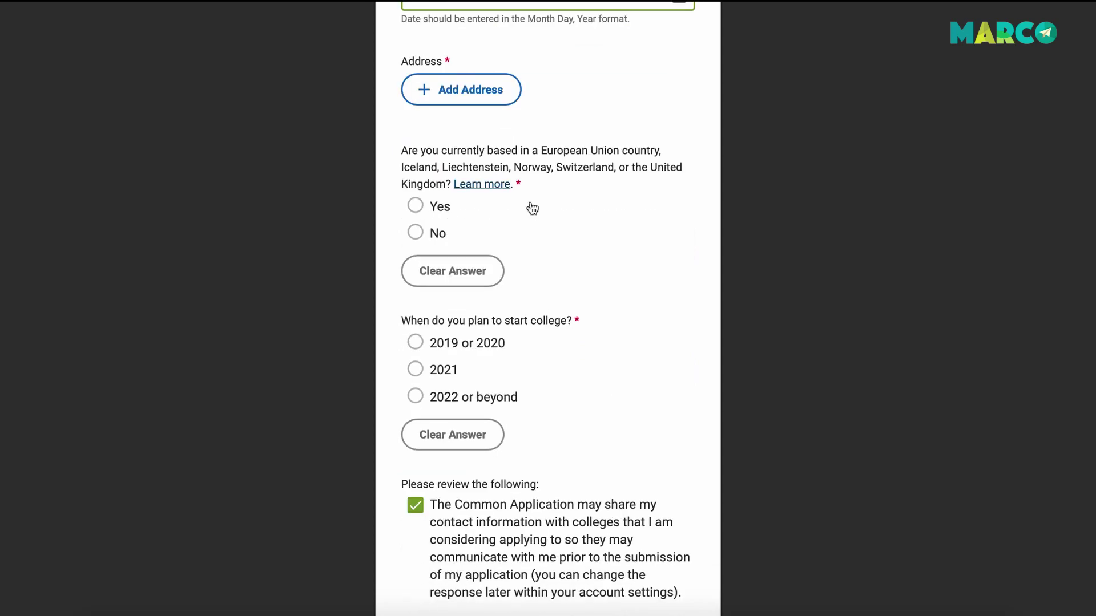
Add a home address, starting with the street address.
click(487, 90)
click(460, 364)
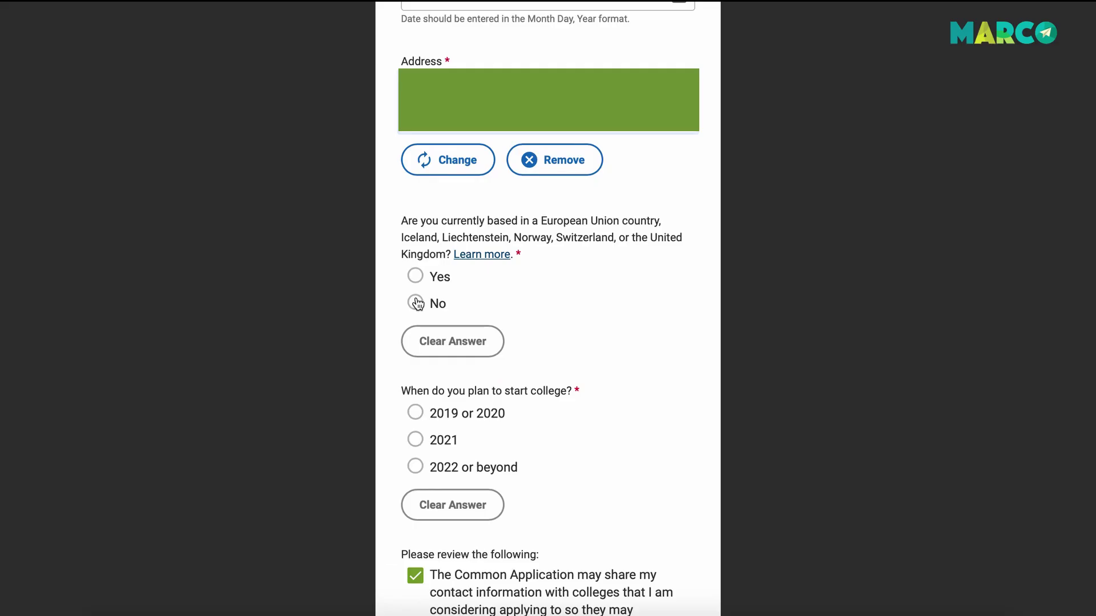
scroll(416, 302, down, 2)
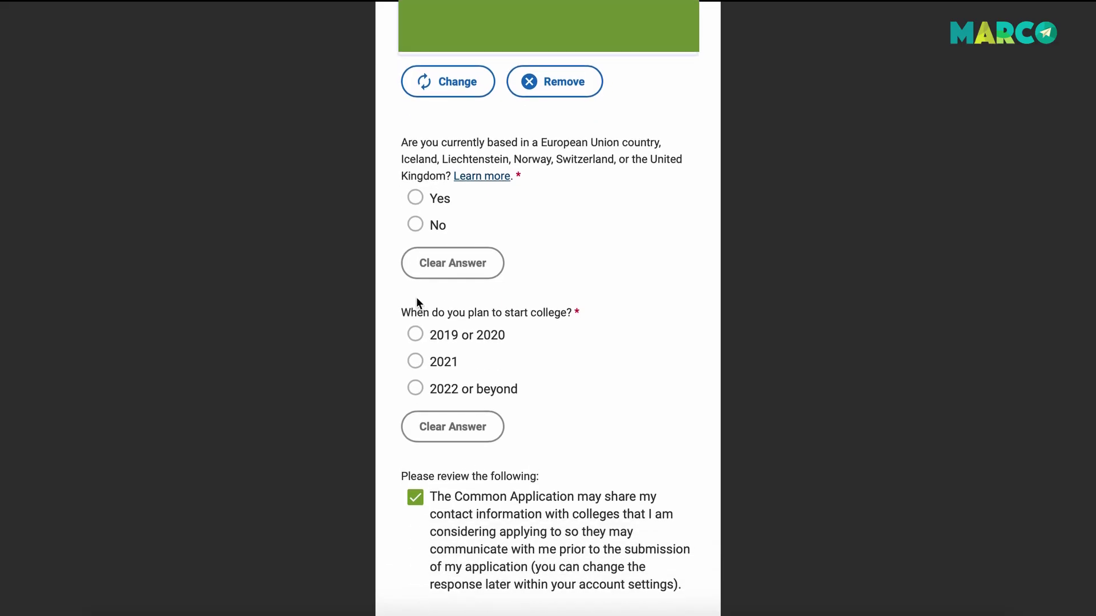
Answer No to the European location question and choose 2019 or 2020 as the college start.
click(416, 225)
scroll(479, 455, down, 3)
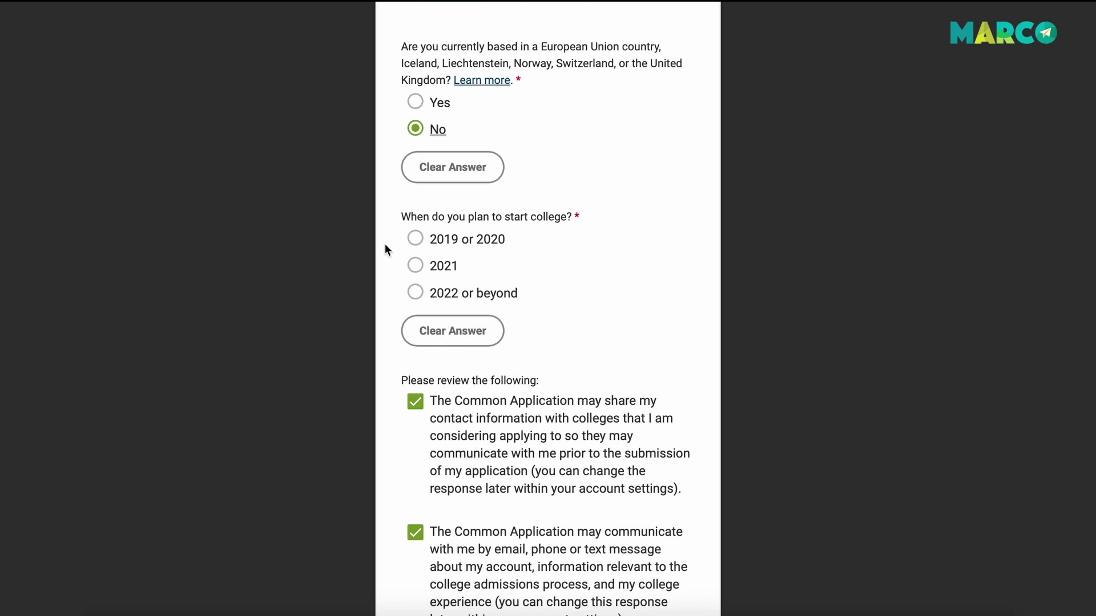
click(415, 239)
scroll(490, 422, down, 8)
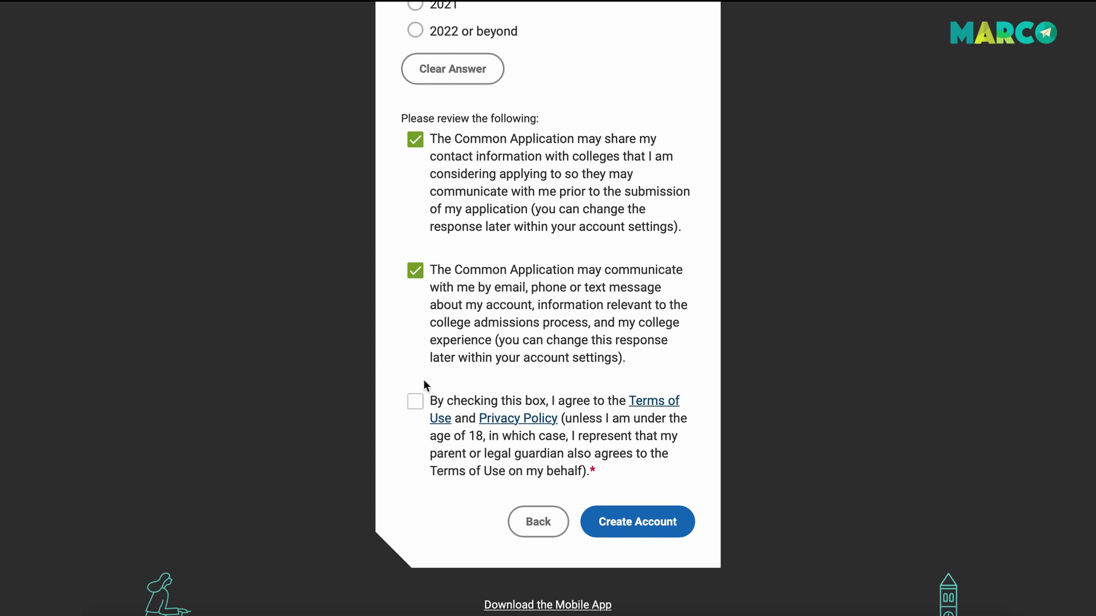
Opt out of both contact consents, accept the Terms of Use, and create the account.
click(415, 271)
click(415, 143)
click(415, 402)
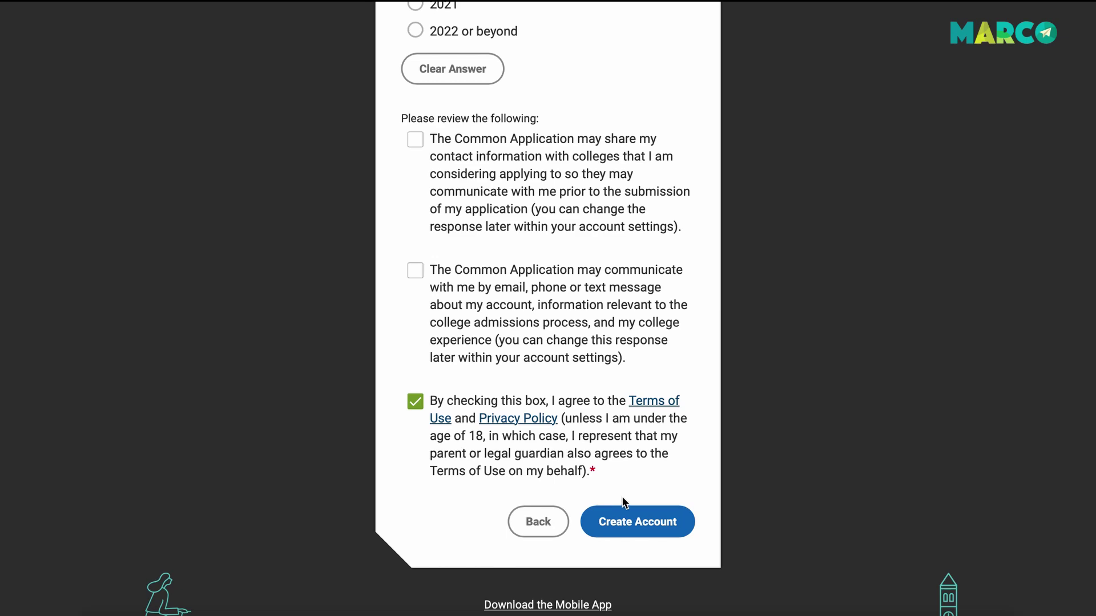
click(655, 519)
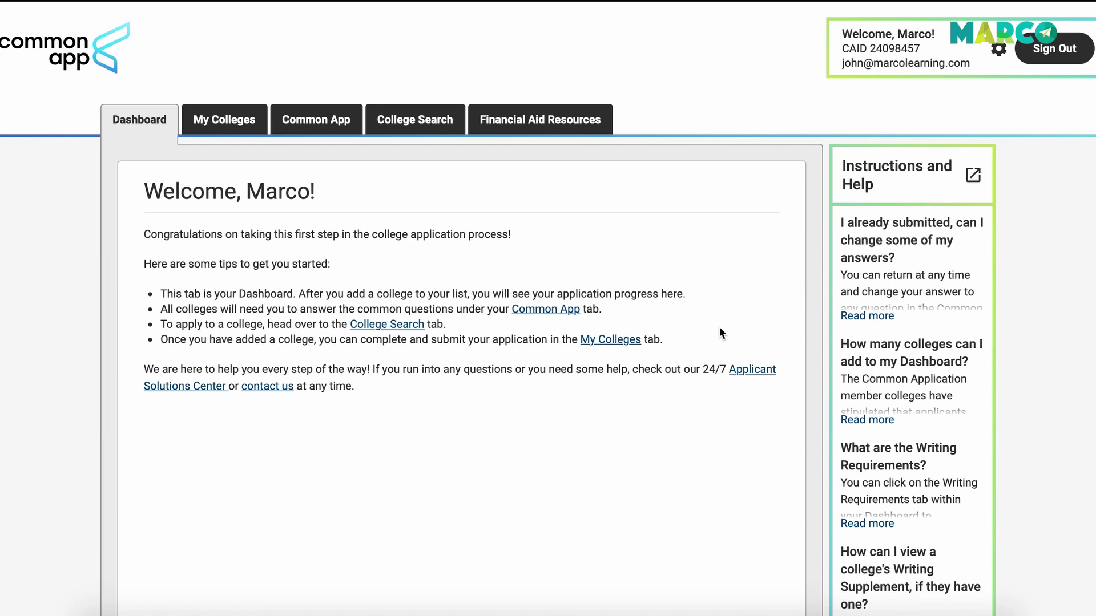
Highlight the welcome greeting, applicant ID and e-mail line in the account box.
scroll(720, 331, down, 4)
scroll(720, 331, up, 5)
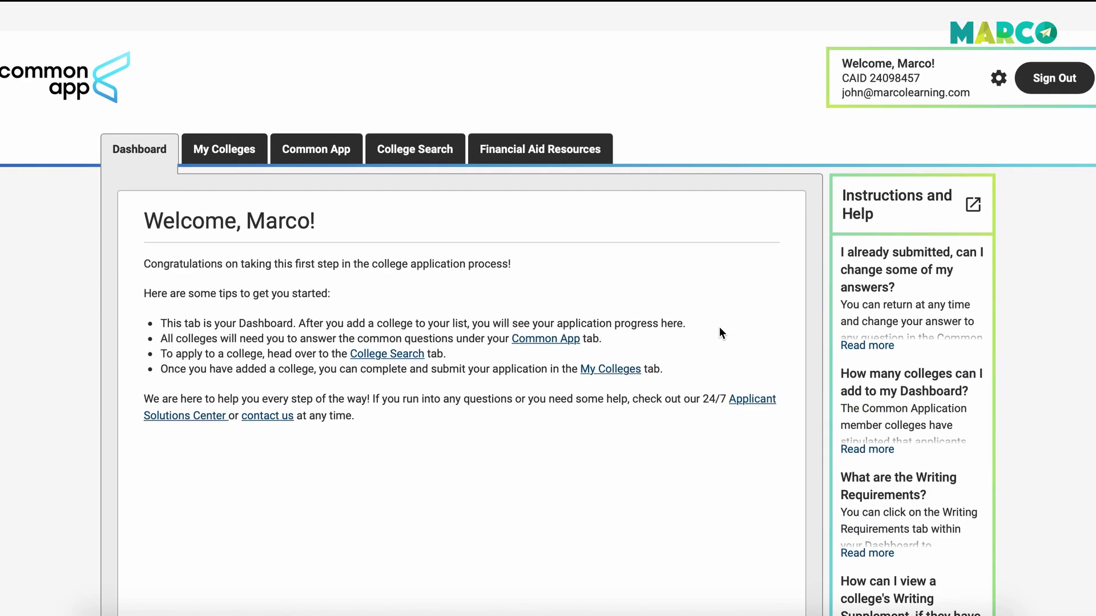
drag(842, 35, 935, 35)
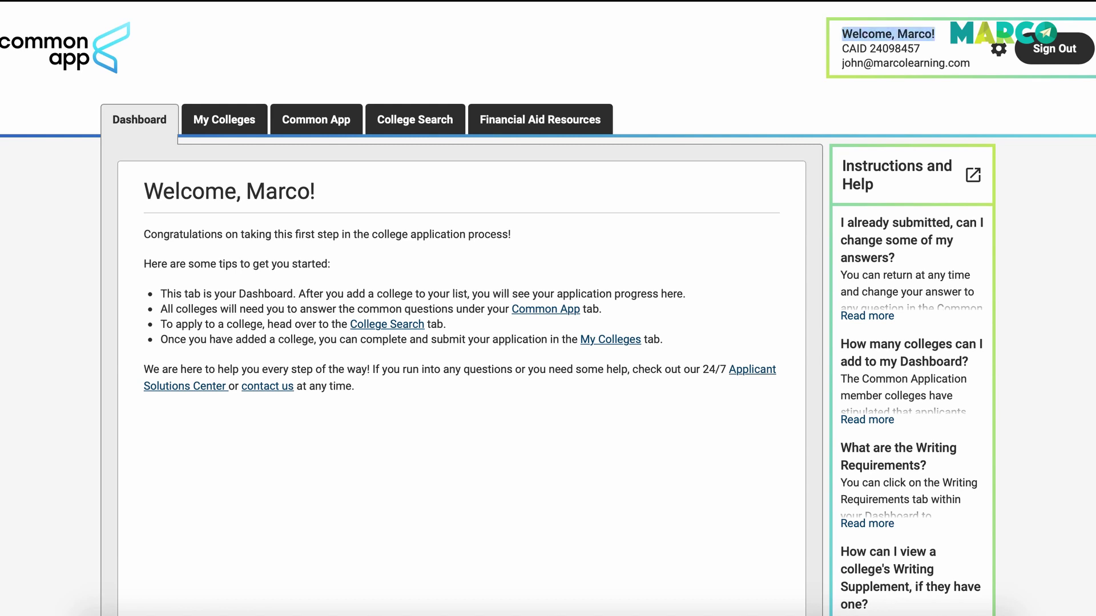
click(836, 51)
drag(842, 35, 935, 35)
click(836, 52)
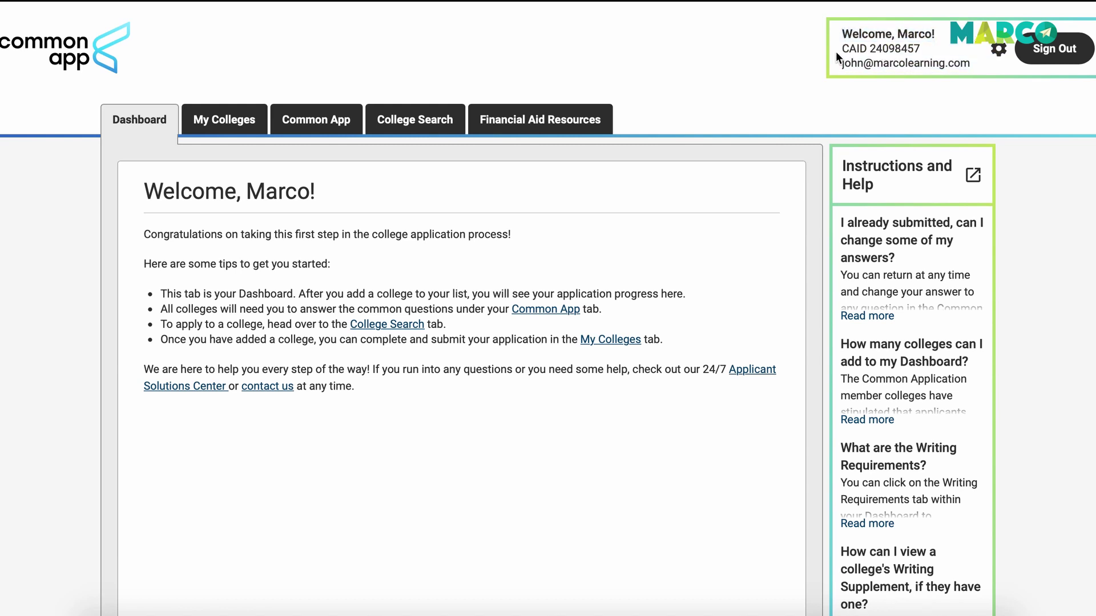
drag(838, 48, 926, 46)
click(927, 47)
drag(842, 63, 981, 71)
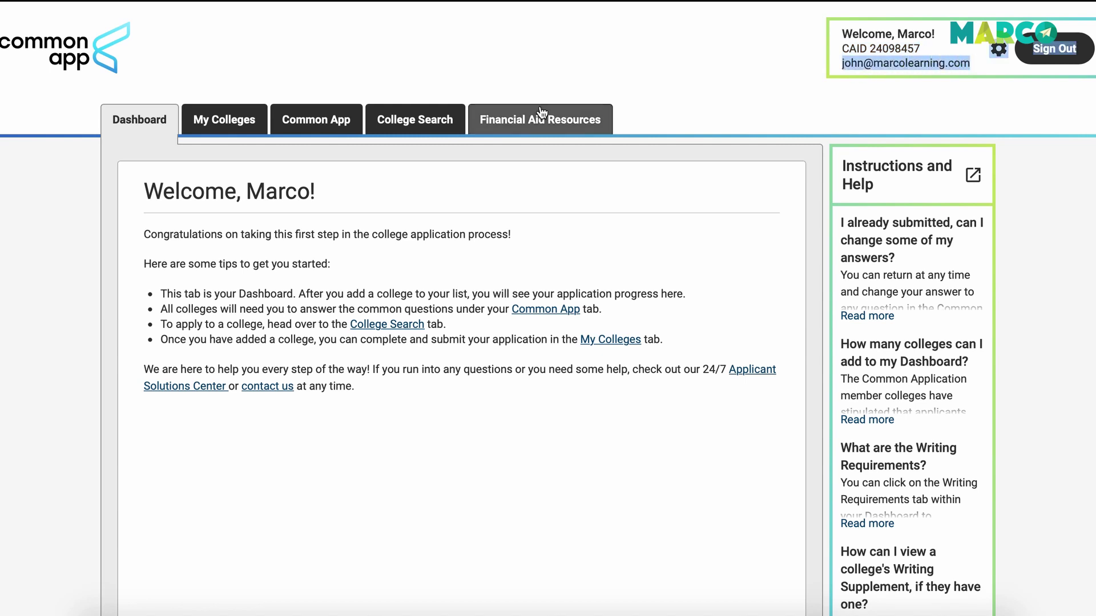
Visit the My Colleges, Common App, College Search and Financial Aid Resources tabs, ending on My Colleges.
click(212, 112)
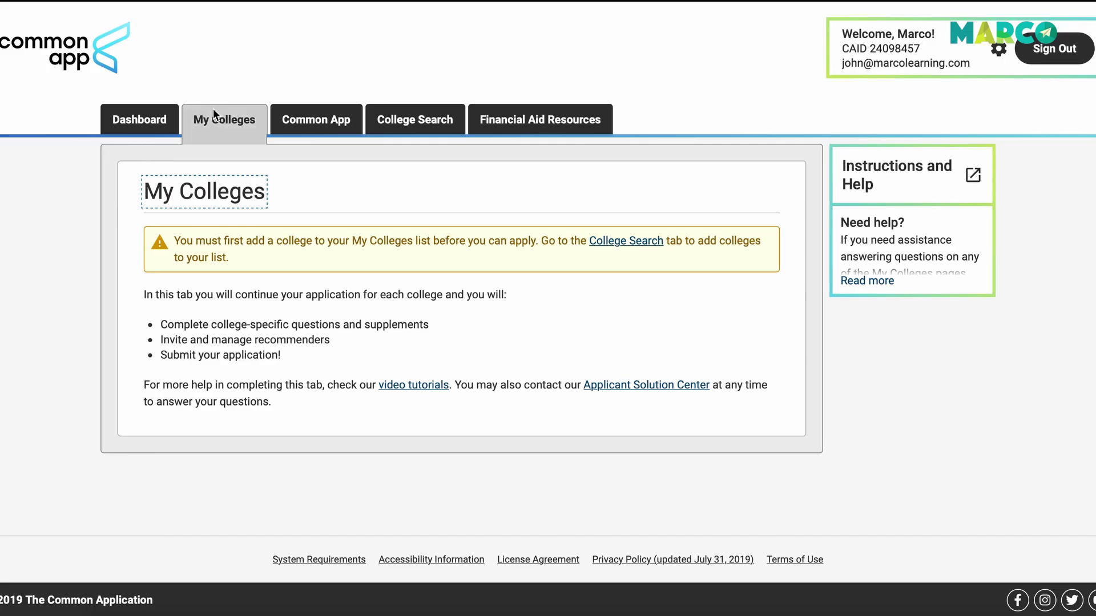
click(314, 128)
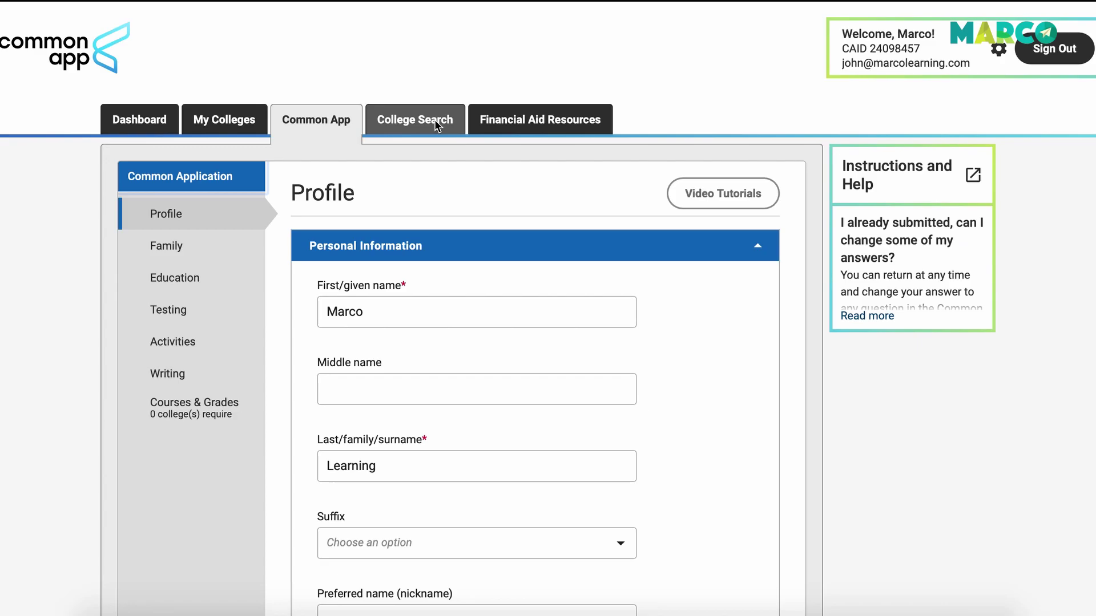
click(434, 119)
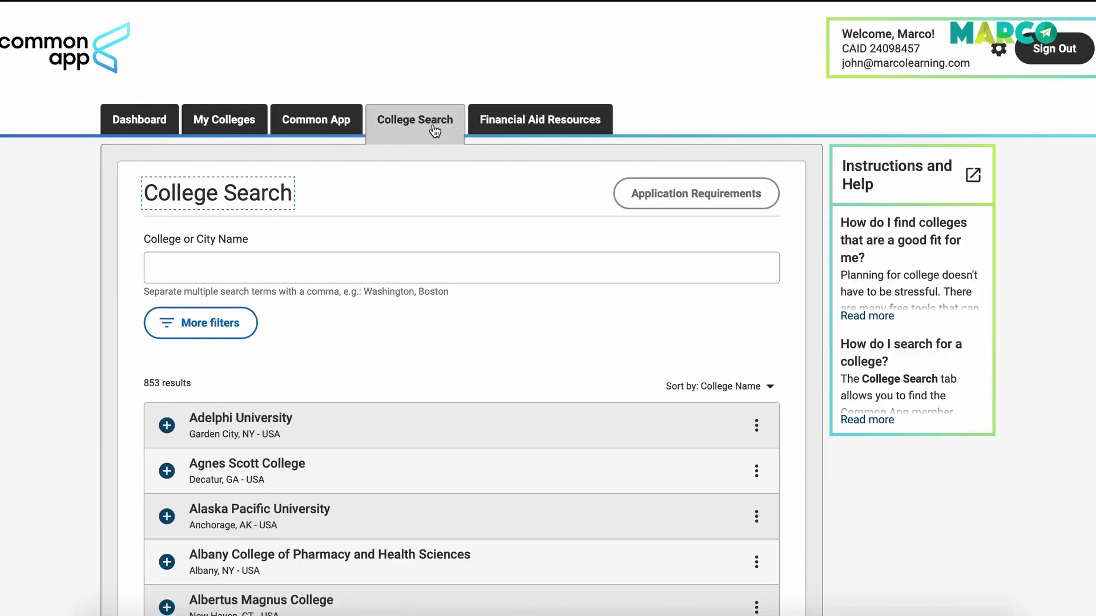
click(522, 121)
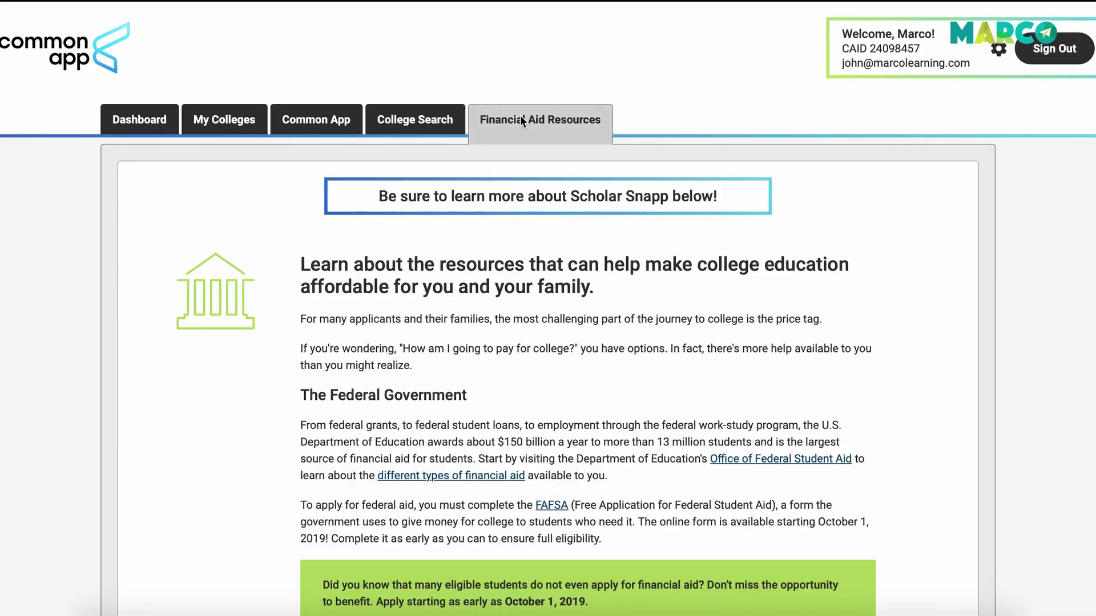
click(225, 123)
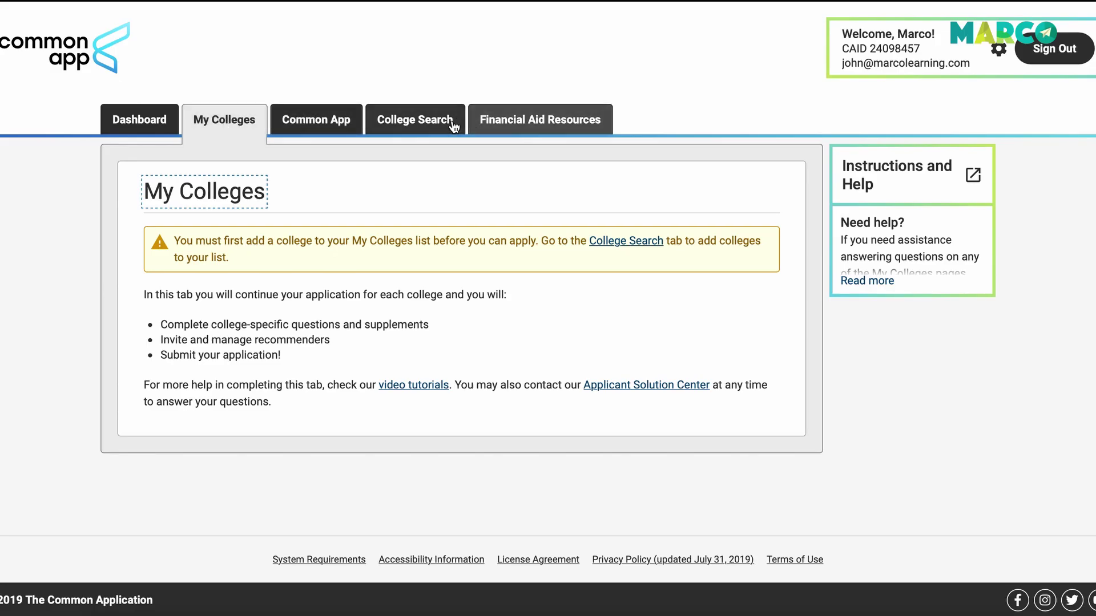
Search College Search for 'new york university' and add it to My Colleges.
click(445, 121)
click(405, 268)
text(ne)
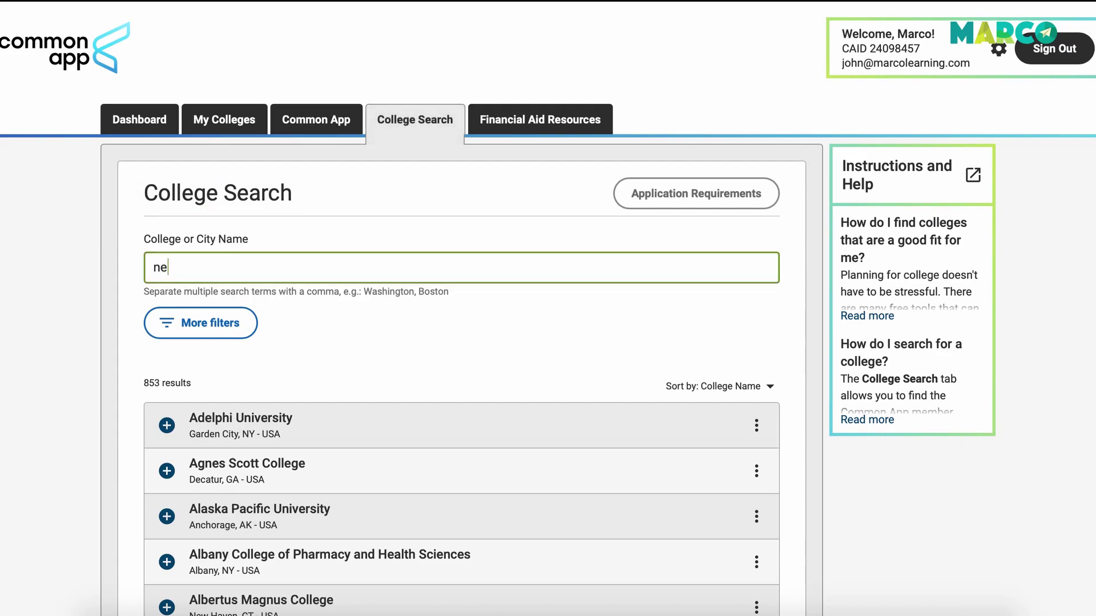
text(w york university)
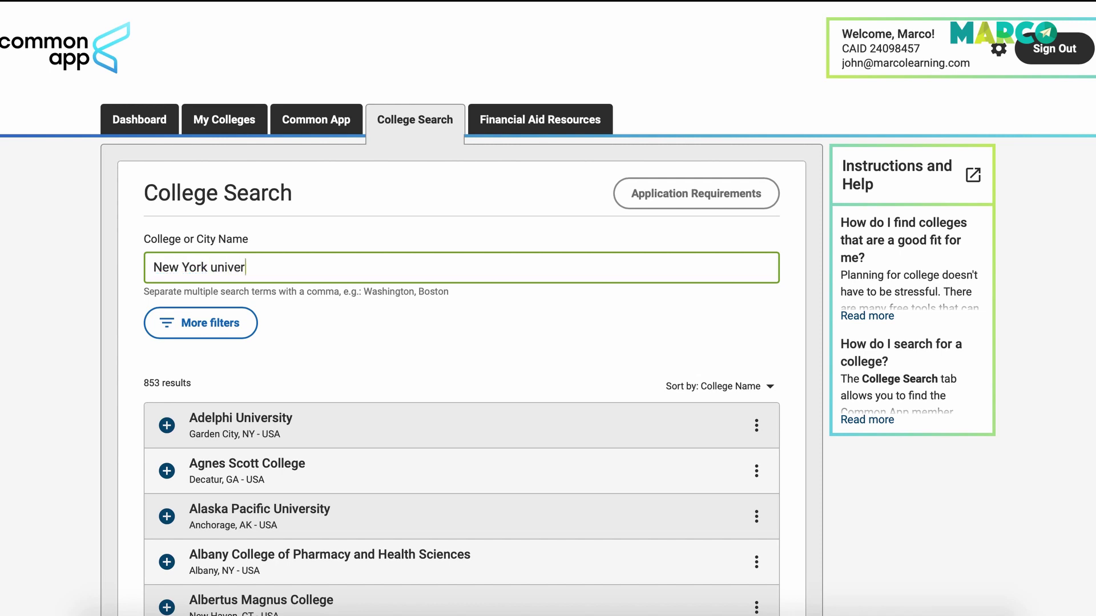
click(277, 418)
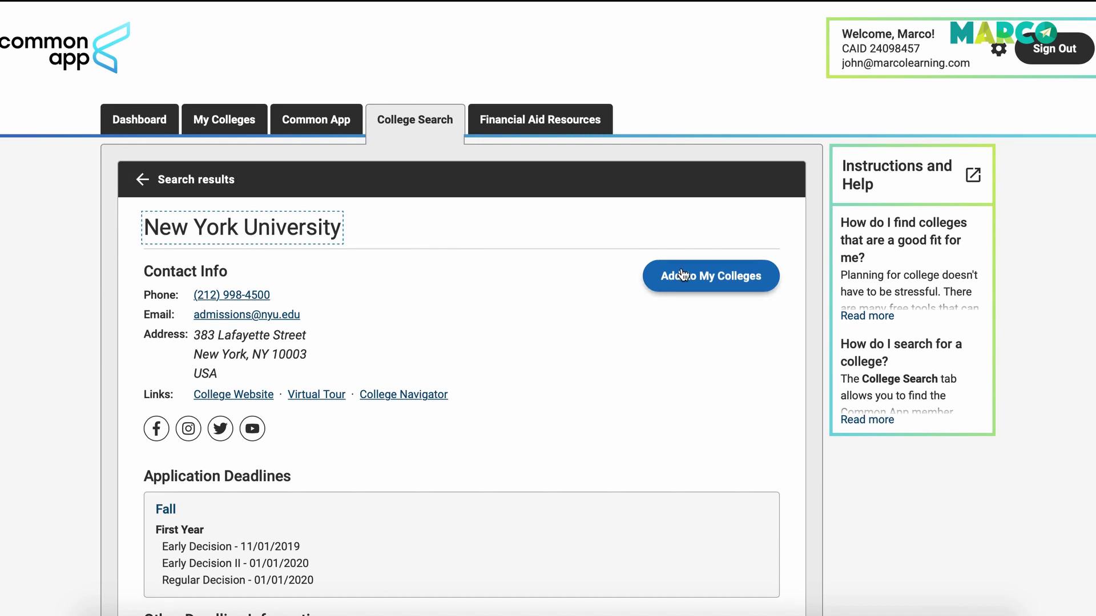
click(689, 281)
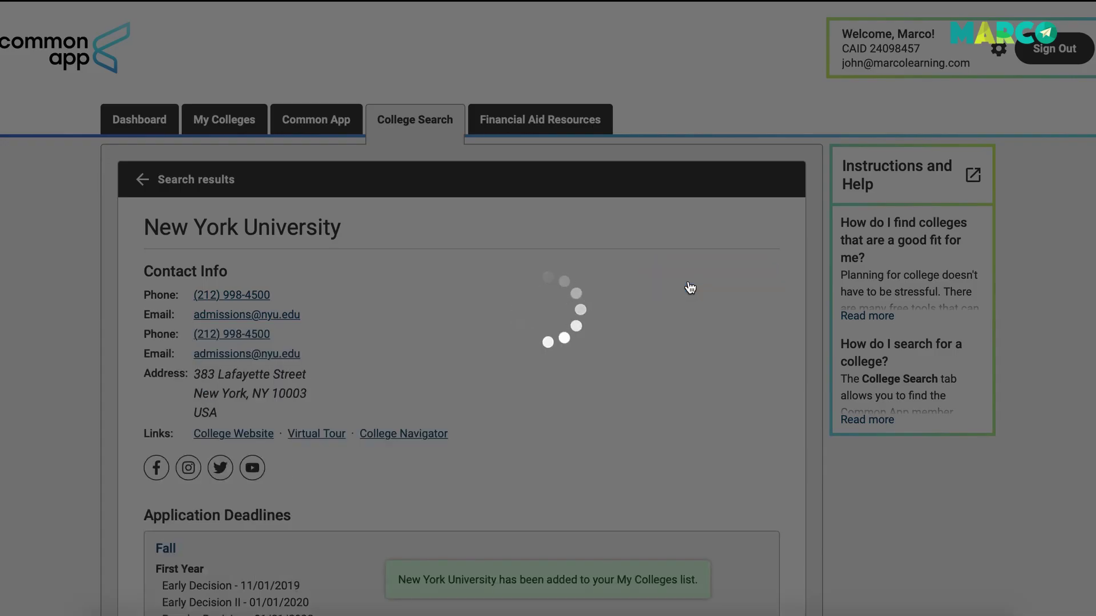
scroll(574, 322, down, 1)
scroll(575, 321, down, 15)
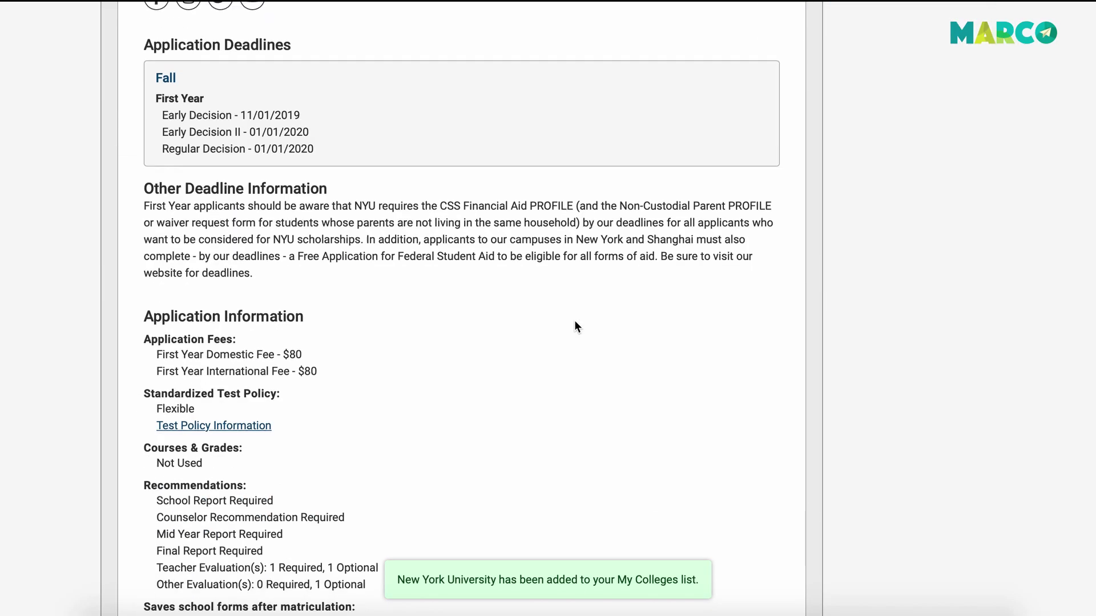
scroll(575, 321, up, 20)
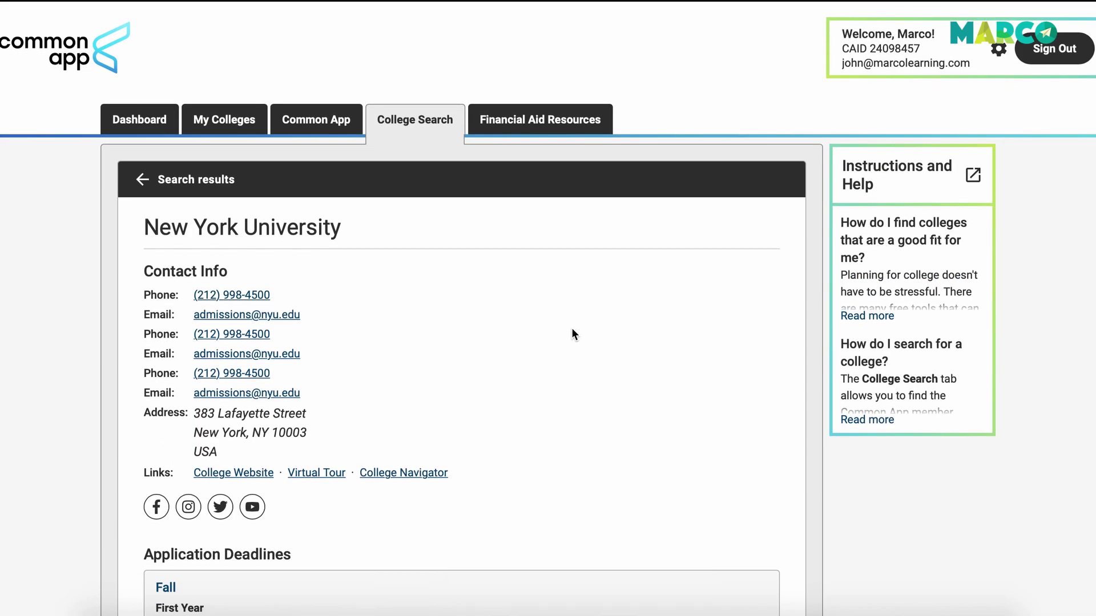
Highlight NYU's Early Decision 11/01/2019, Early Decision II and Regular Decision 01/01/2020 deadlines and other deadline notes.
scroll(558, 345, down, 5)
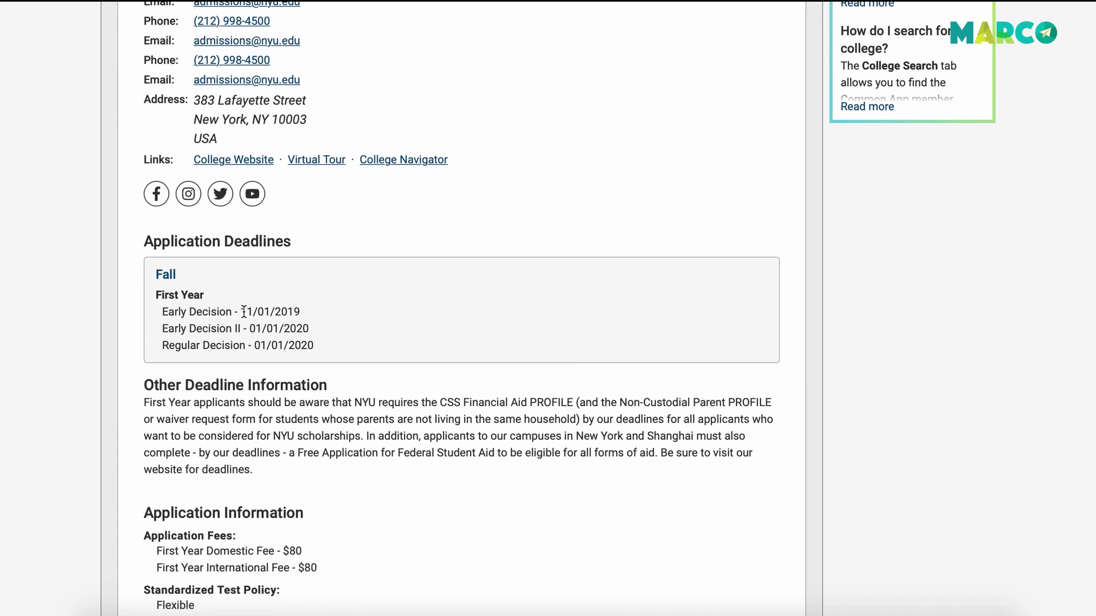
drag(240, 312, 315, 308)
drag(249, 328, 343, 327)
click(342, 327)
drag(255, 345, 379, 345)
click(378, 345)
drag(139, 393, 242, 467)
click(242, 467)
Highlight NYU's Recommendations requirements and the Writing Supplement sentence.
scroll(242, 467, down, 4)
scroll(110, 389, down, 6)
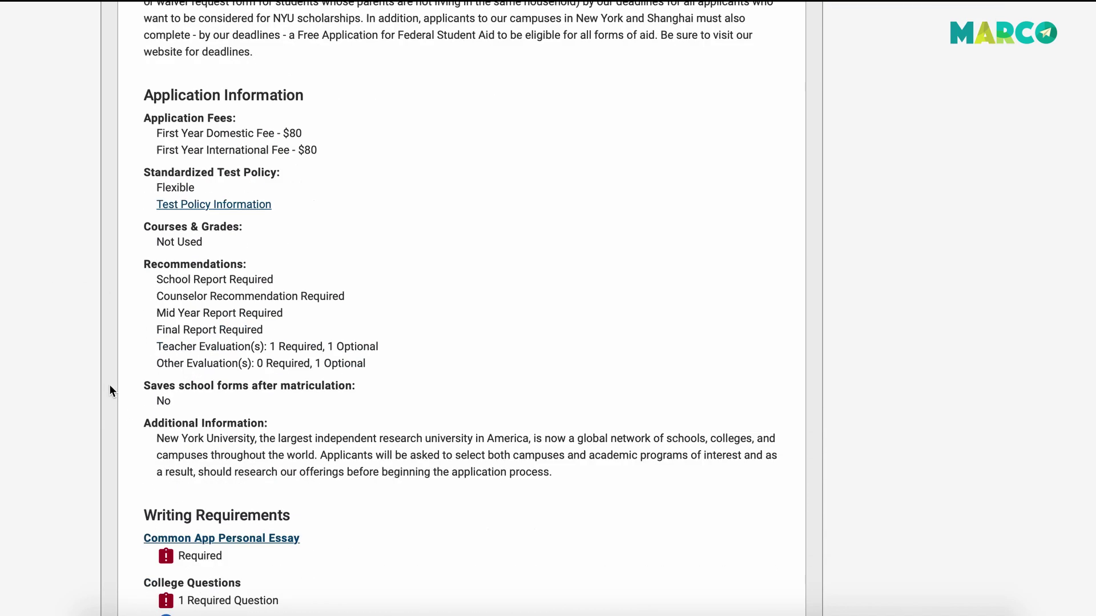
drag(146, 116, 388, 220)
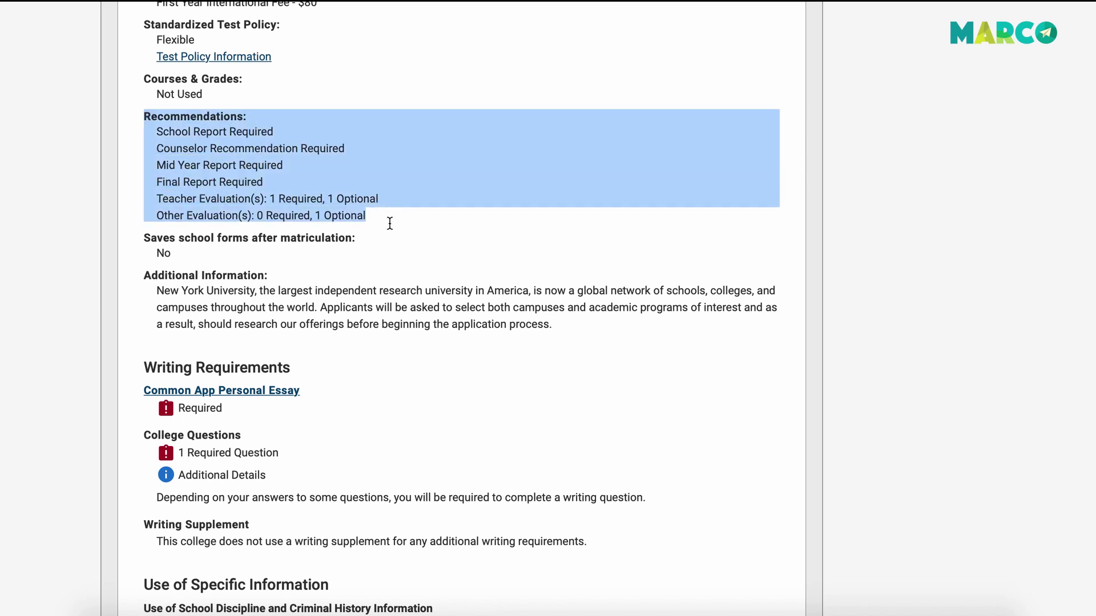
click(388, 221)
scroll(247, 401, down, 4)
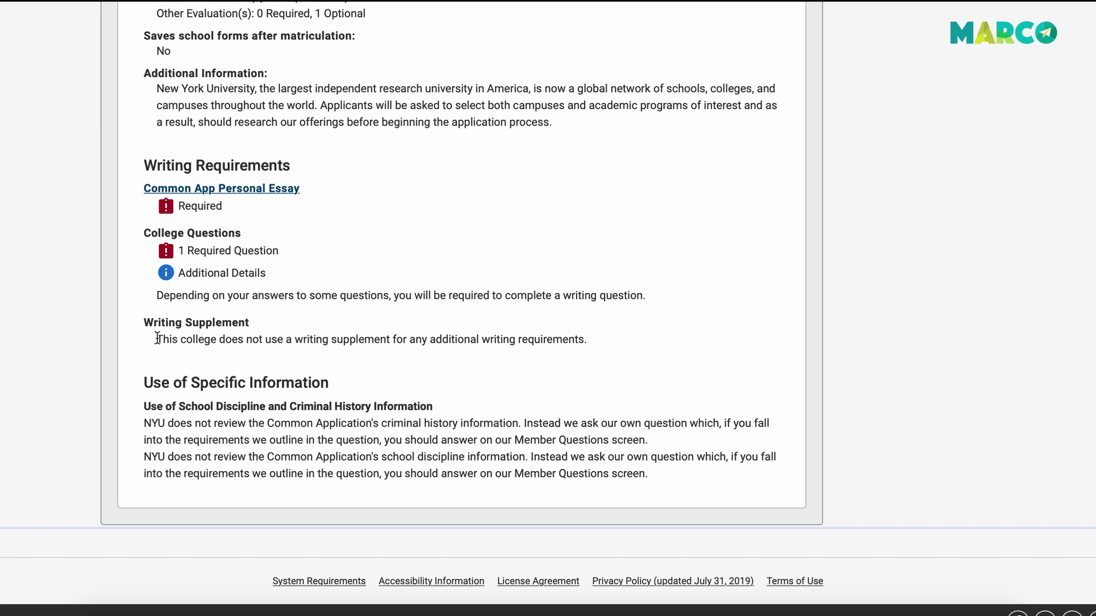
drag(156, 339, 595, 341)
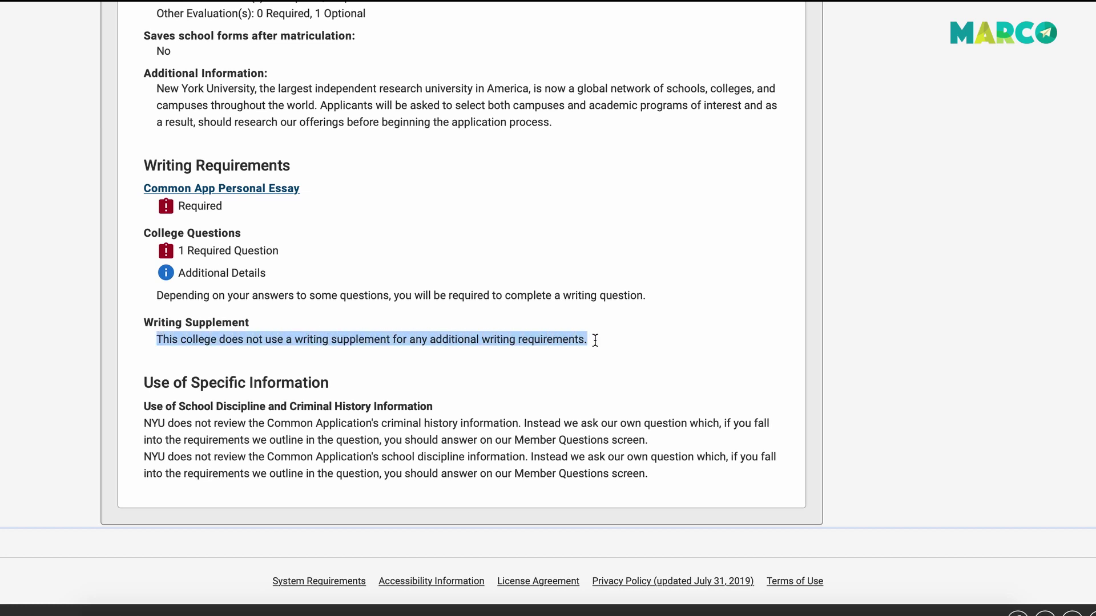
click(595, 340)
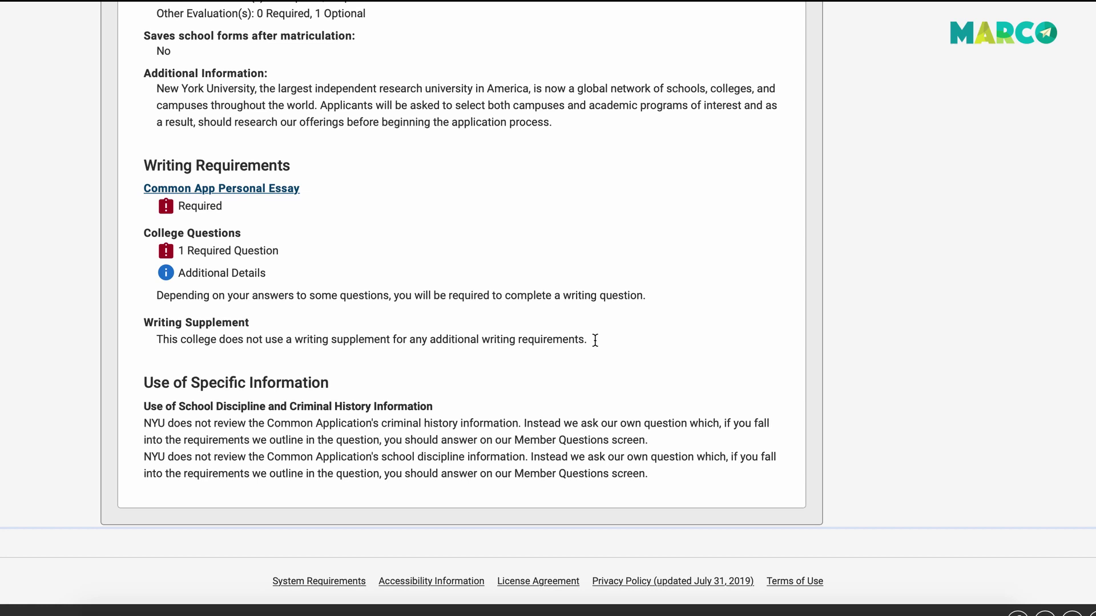
Highlight NYU's policy paragraphs, then go to the Common Application questions.
drag(144, 424, 519, 428)
click(520, 429)
drag(142, 457, 604, 478)
click(529, 456)
click(607, 481)
scroll(608, 482, up, 20)
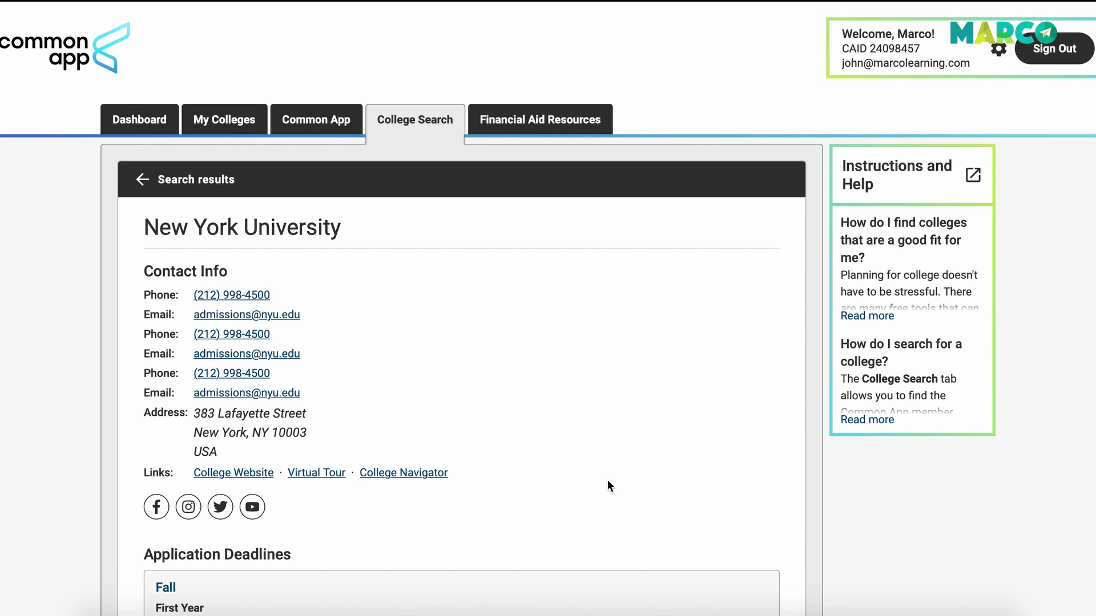
click(331, 121)
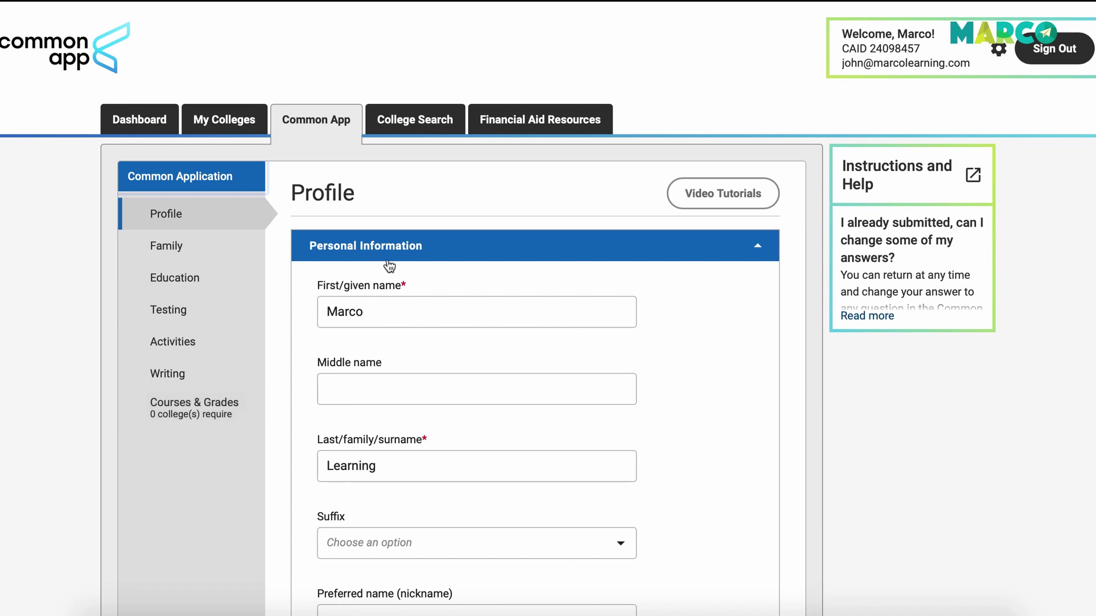
Set the name suffix to III and enter the applicant's preferred name.
scroll(451, 300, down, 3)
scroll(451, 299, down, 2)
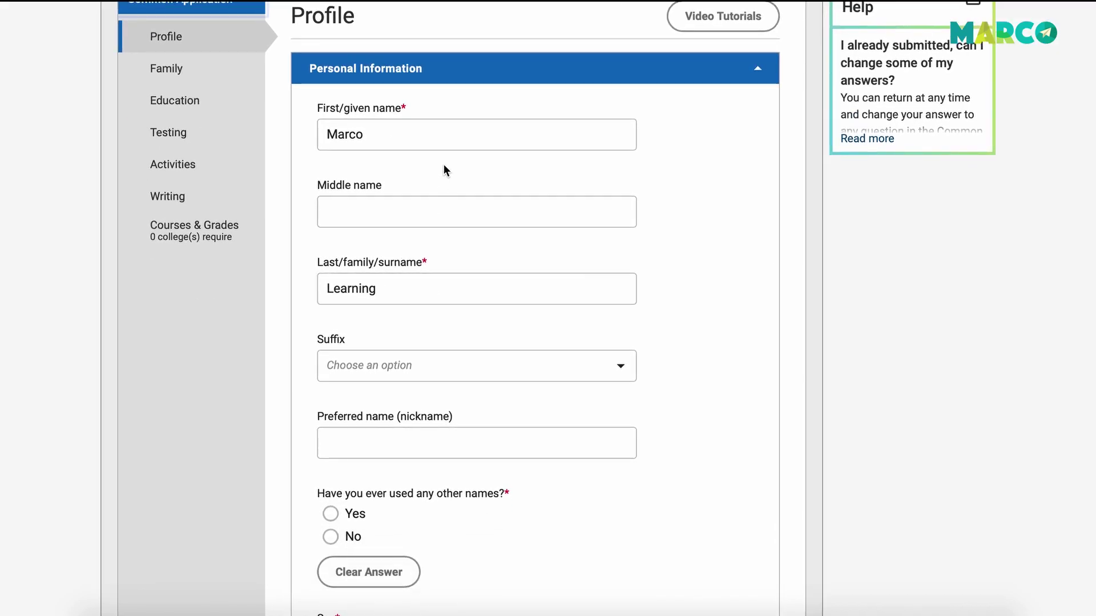
click(384, 371)
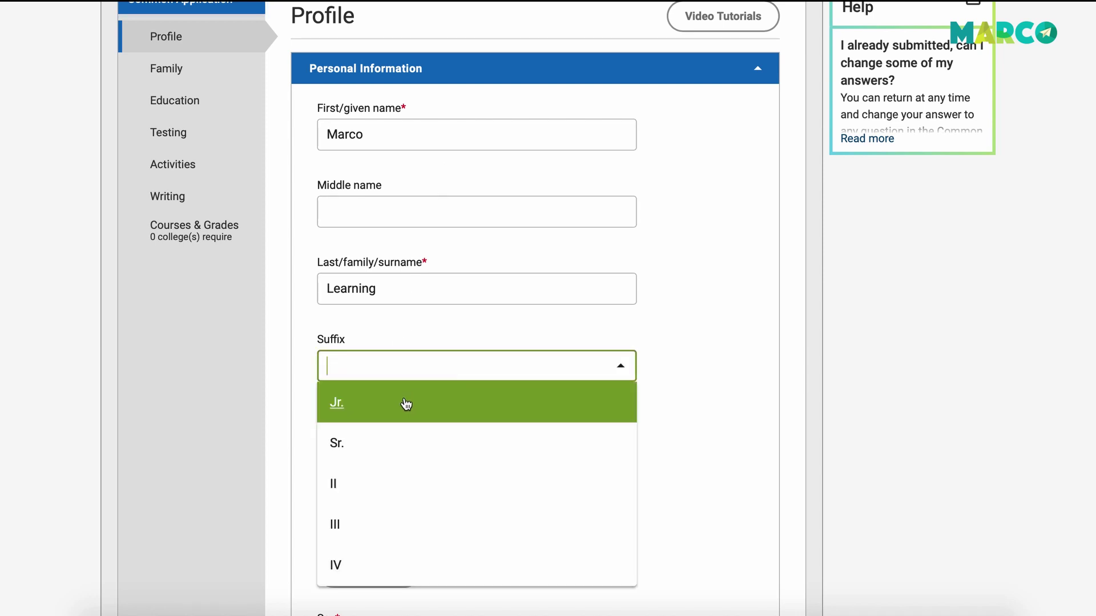
scroll(409, 455, down, 2)
click(391, 474)
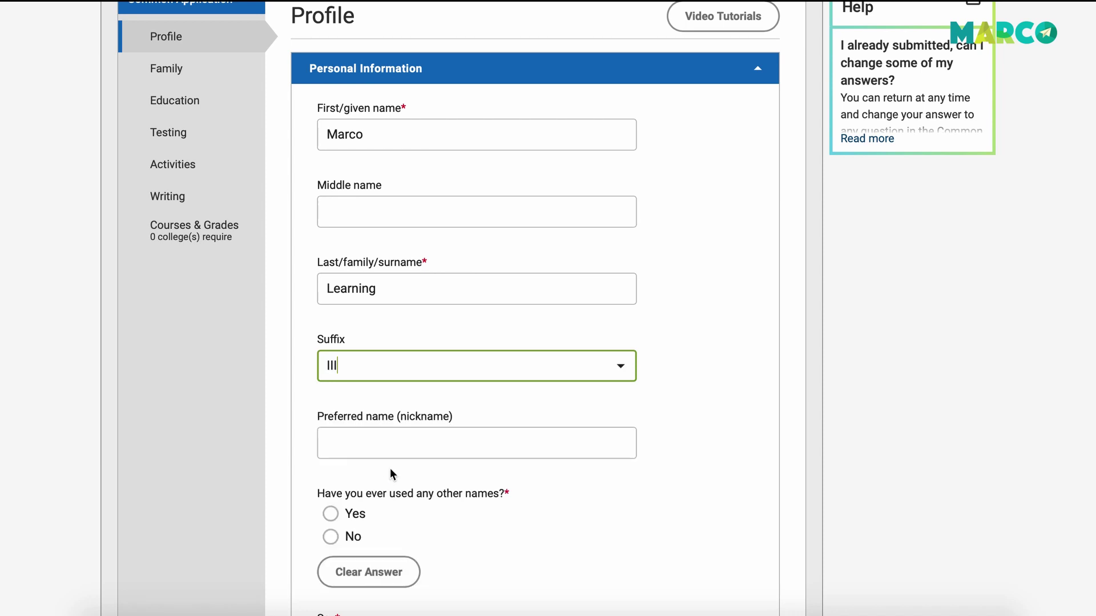
click(407, 442)
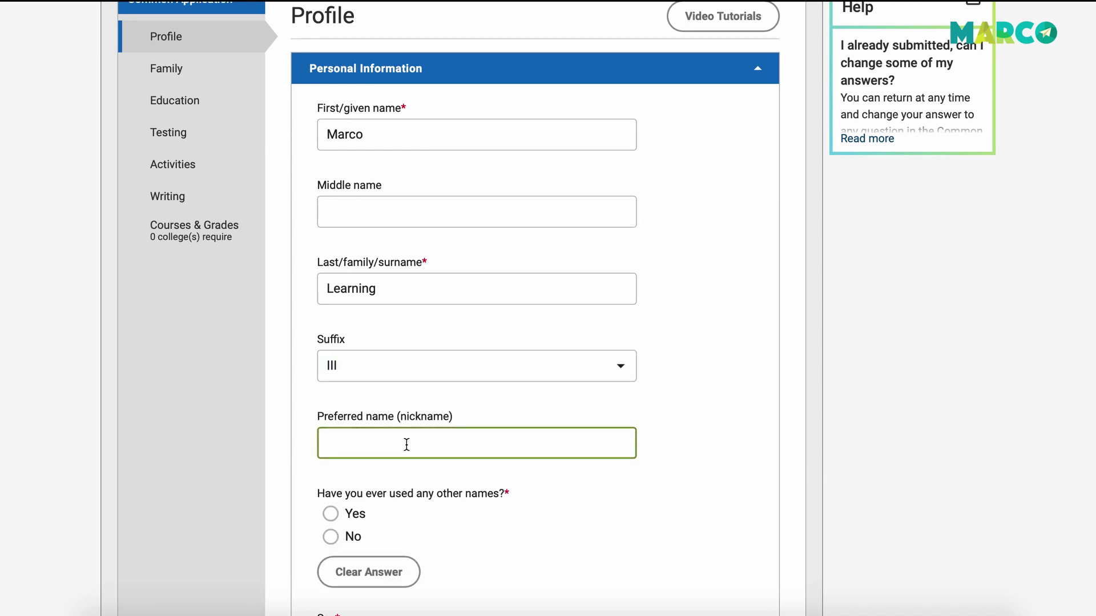
text(Marco)
Answer No to other names used, set sex to Male, and expand the Address section.
scroll(428, 467, down, 3)
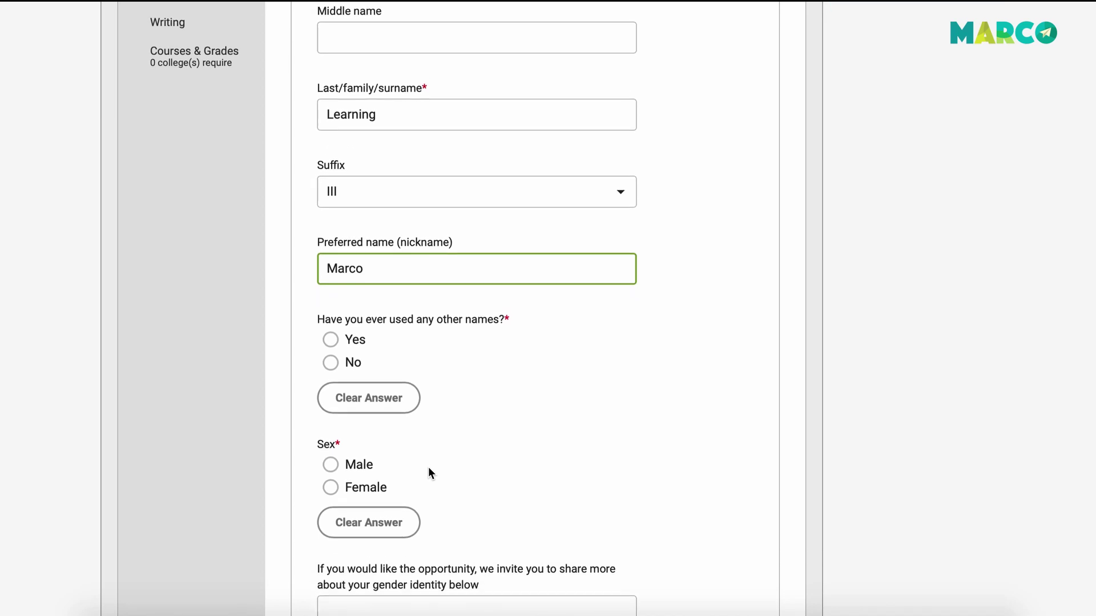
click(332, 356)
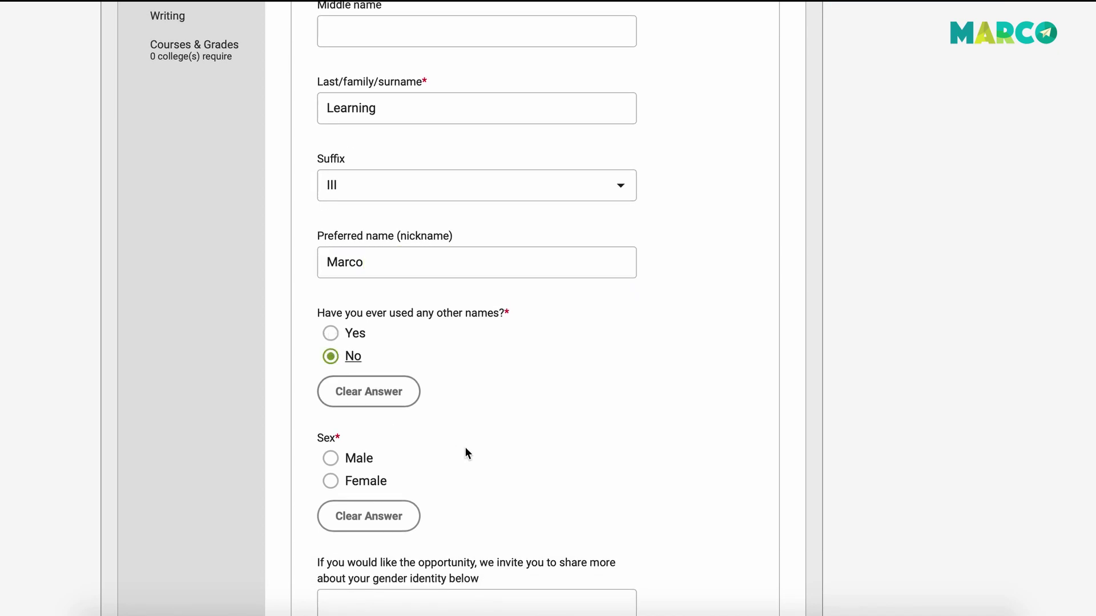
click(332, 459)
scroll(436, 462, down, 4)
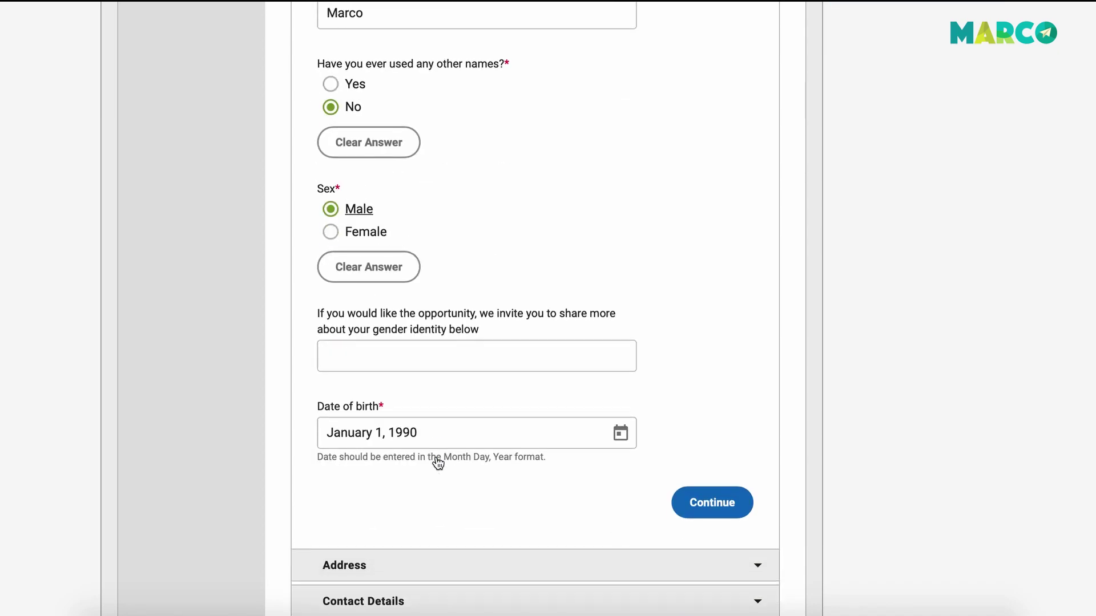
click(411, 354)
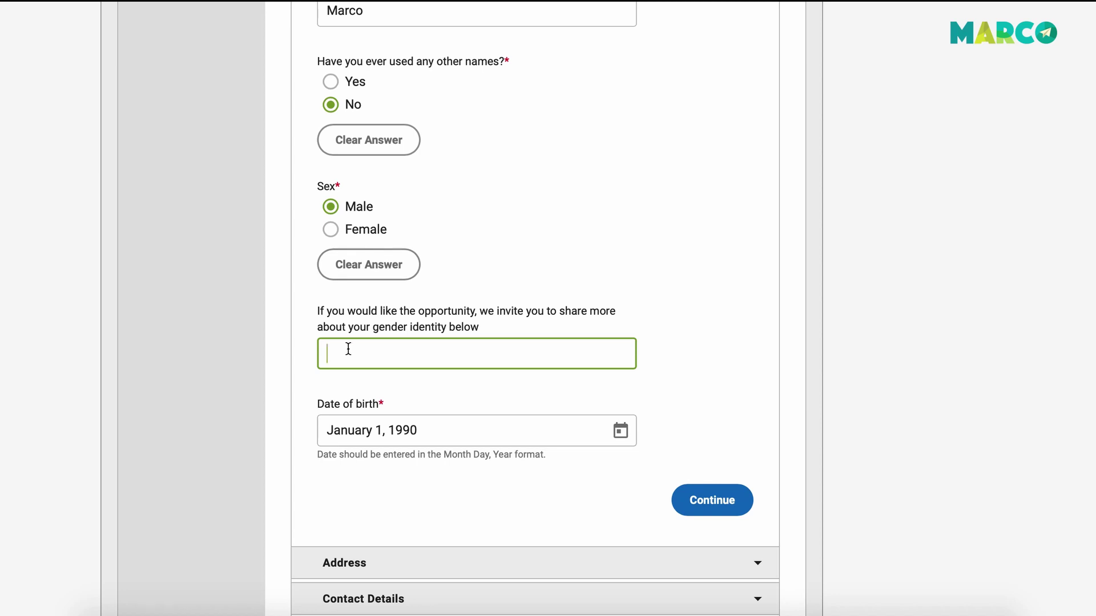
scroll(464, 421, down, 1)
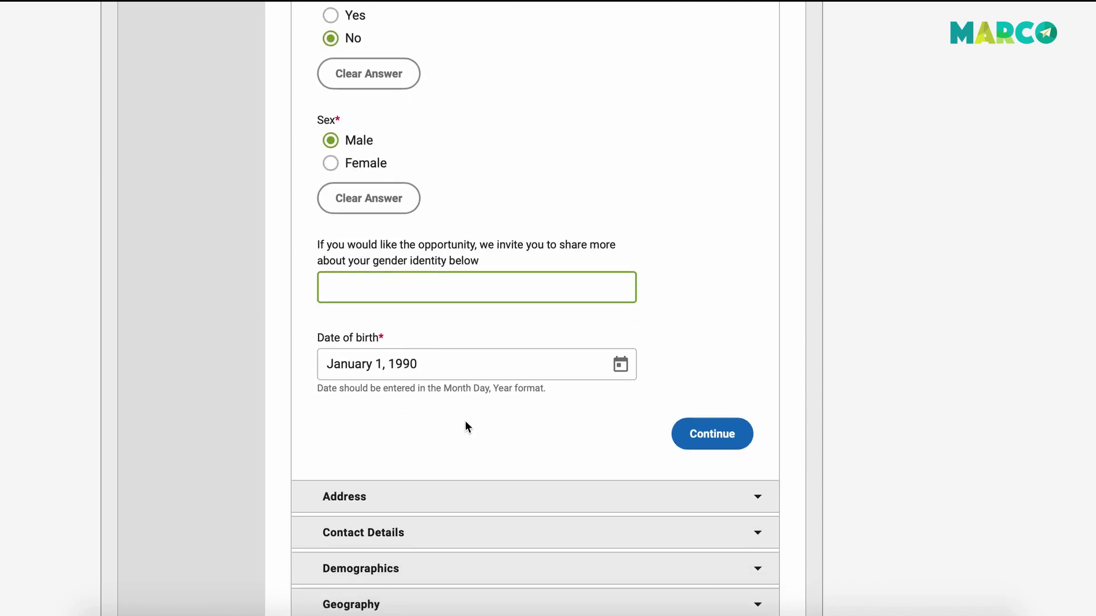
scroll(465, 423, down, 2)
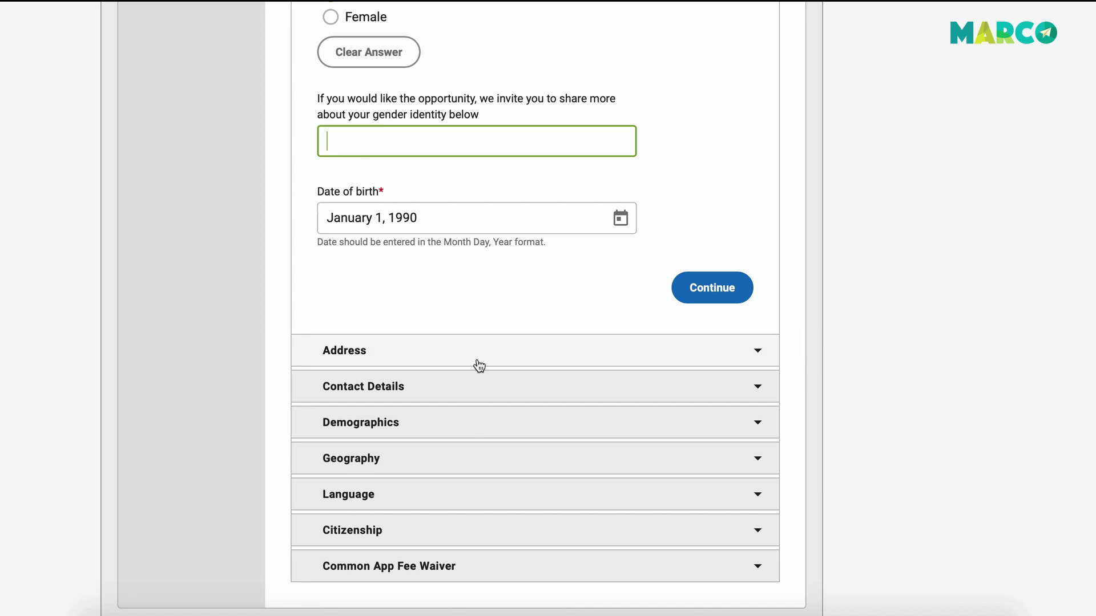
click(479, 366)
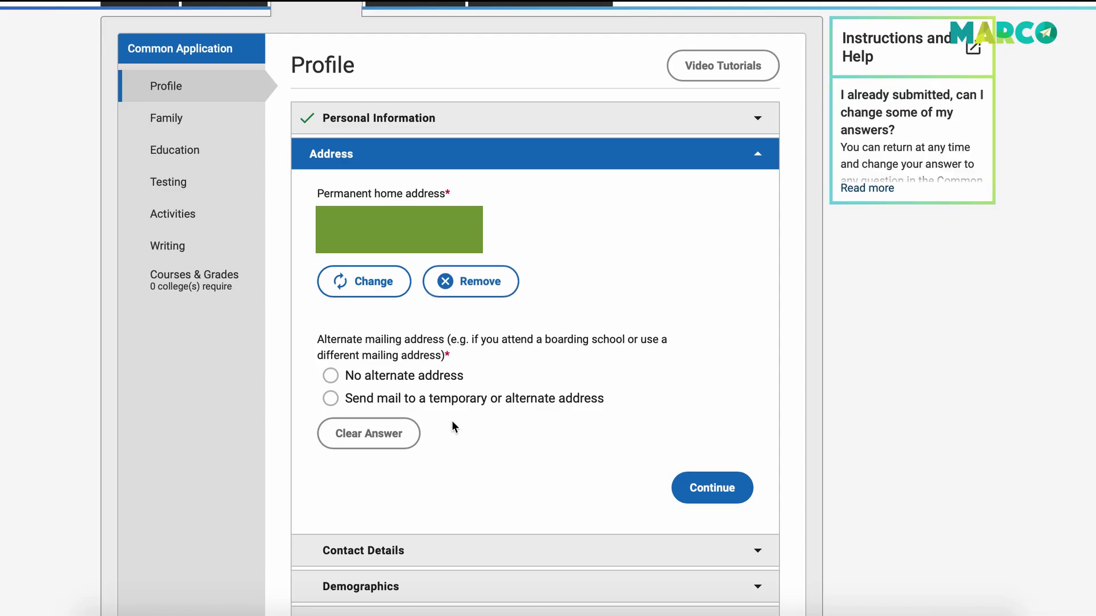
Expand Contact Details and Demographics and look over the U.S. Armed Forces status choices.
scroll(451, 371, down, 3)
click(450, 357)
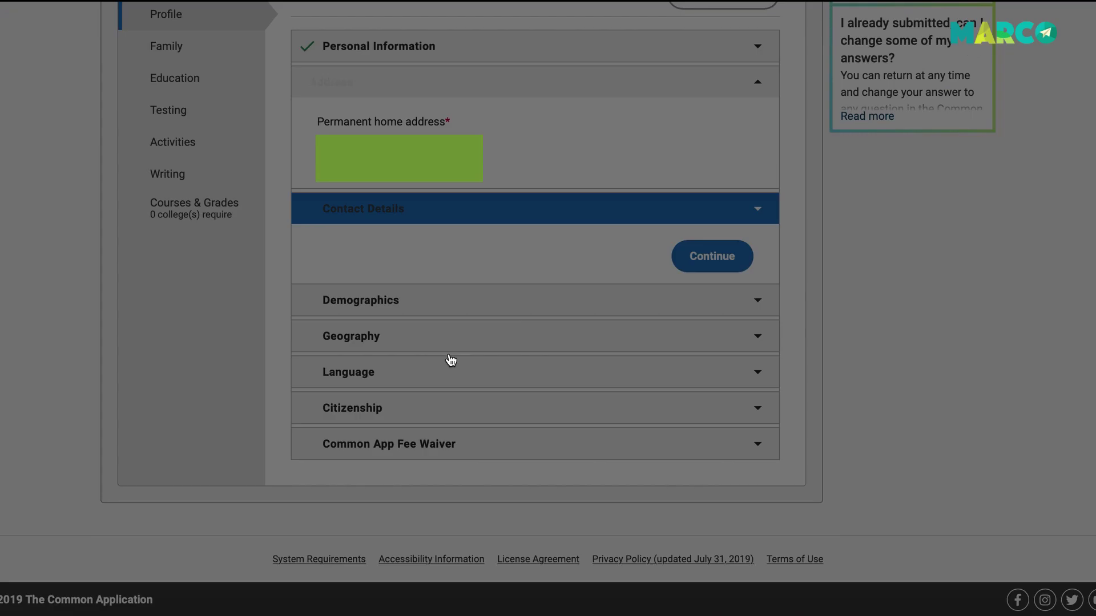
scroll(487, 403, down, 5)
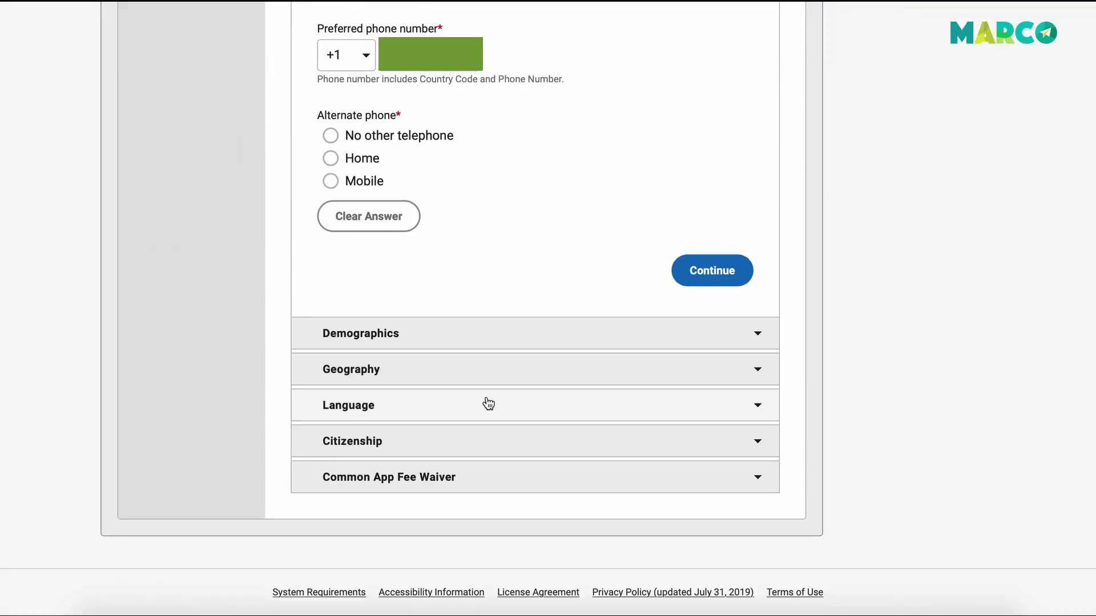
click(456, 343)
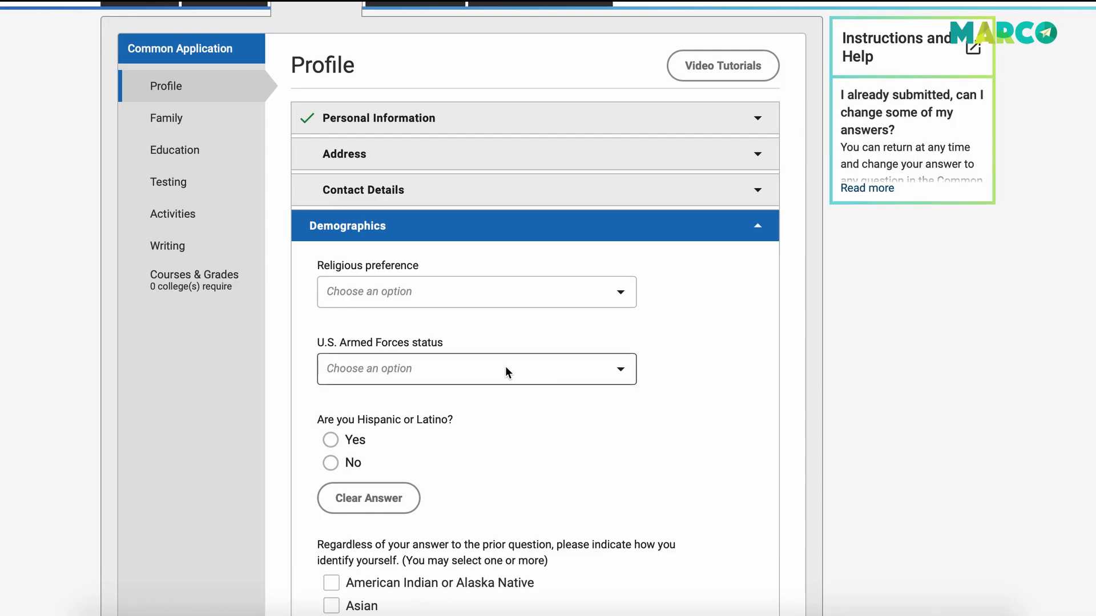
scroll(506, 372, down, 2)
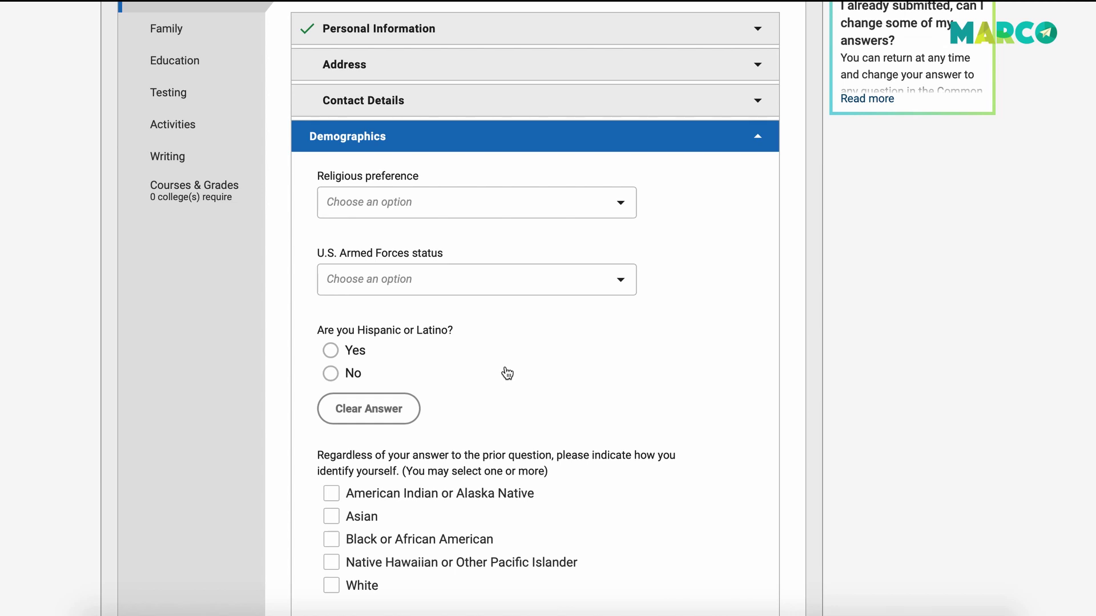
click(503, 288)
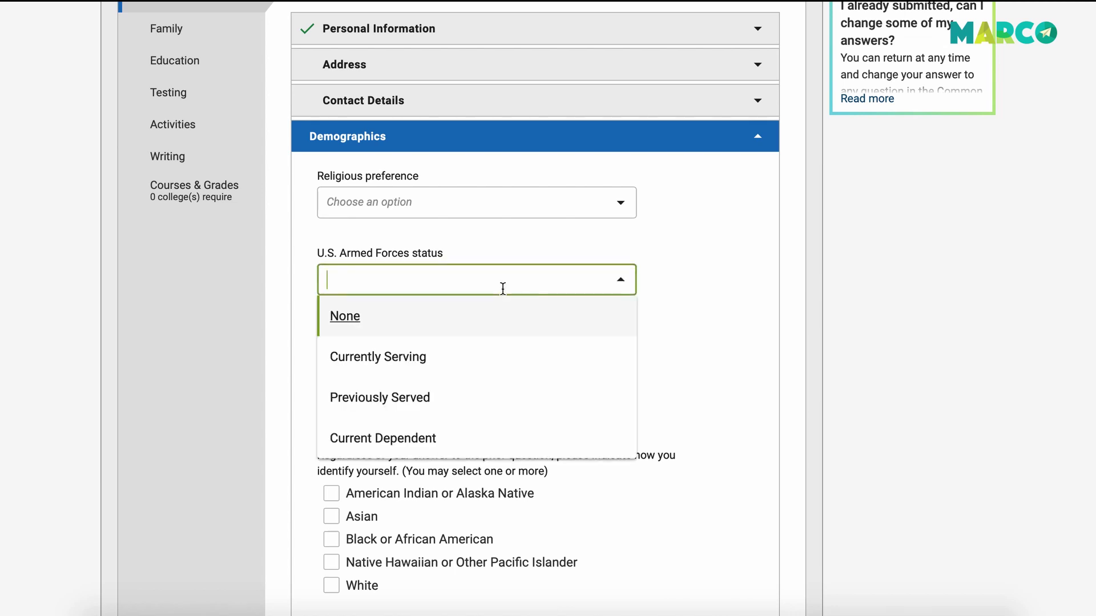
click(691, 269)
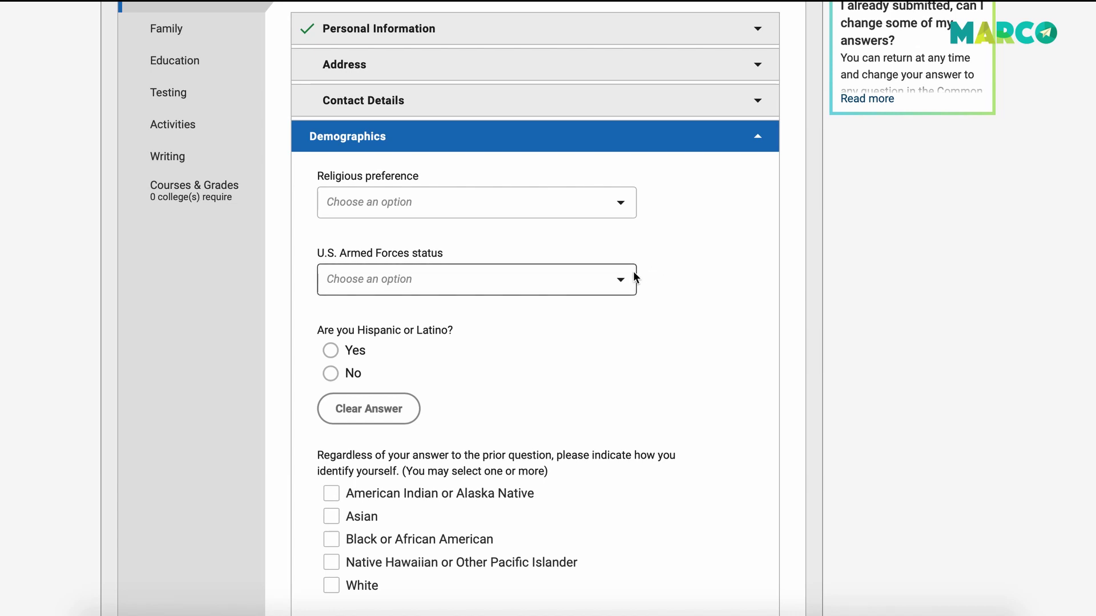
Mark the Demographics section complete and continue to Geography.
scroll(635, 274, down, 2)
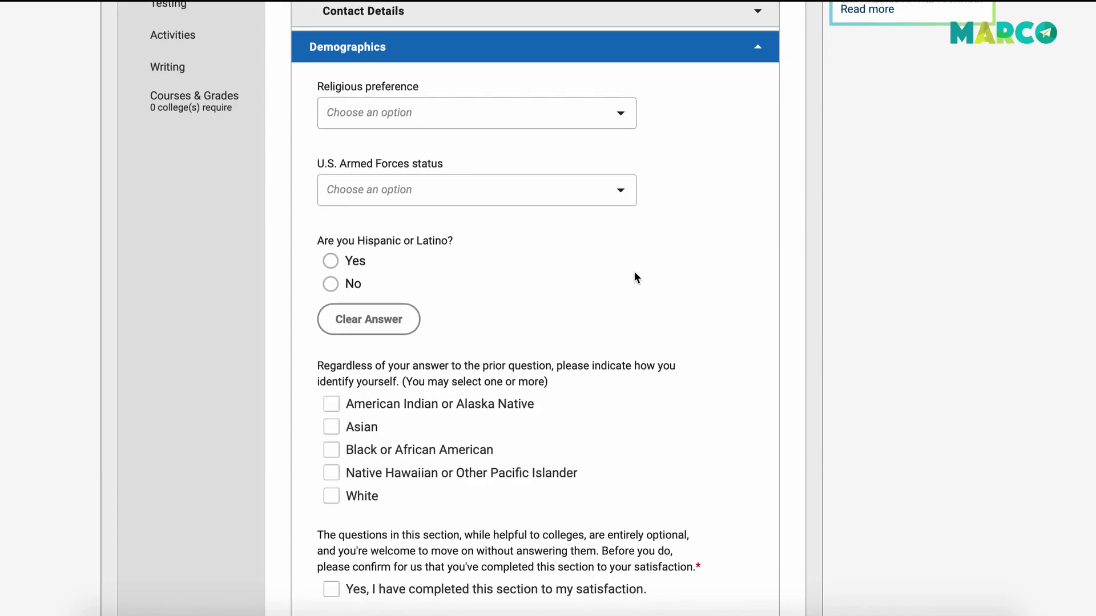
scroll(635, 278, down, 1)
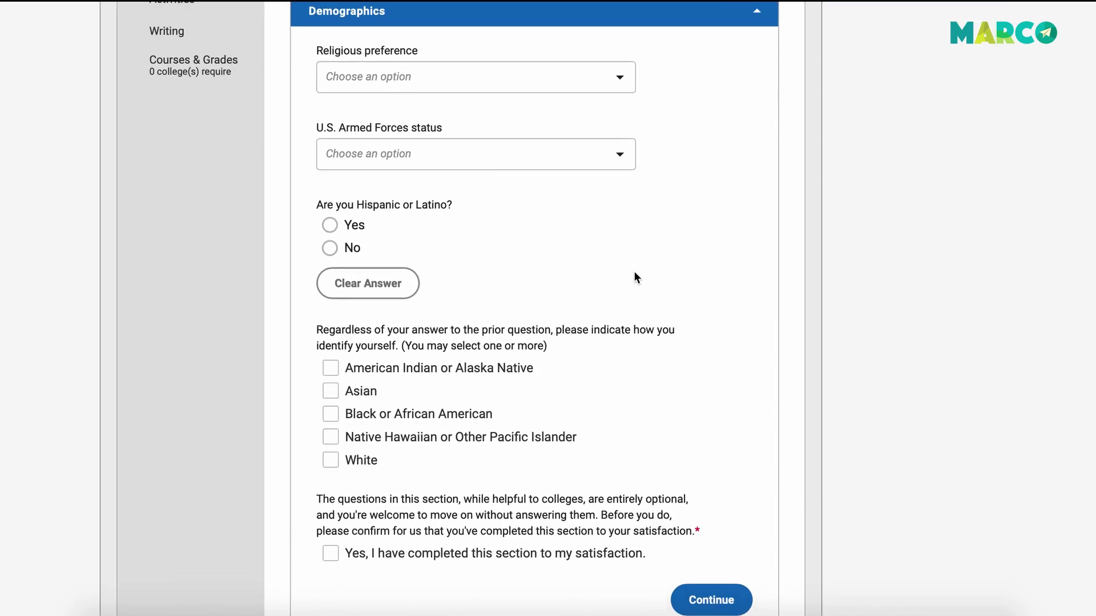
scroll(635, 278, down, 1)
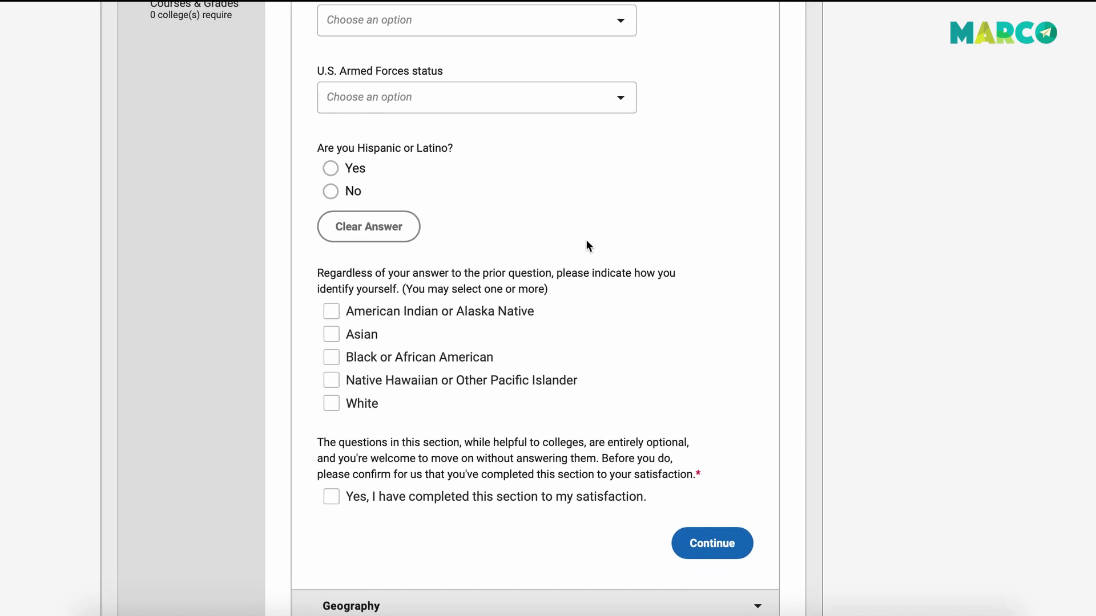
click(331, 499)
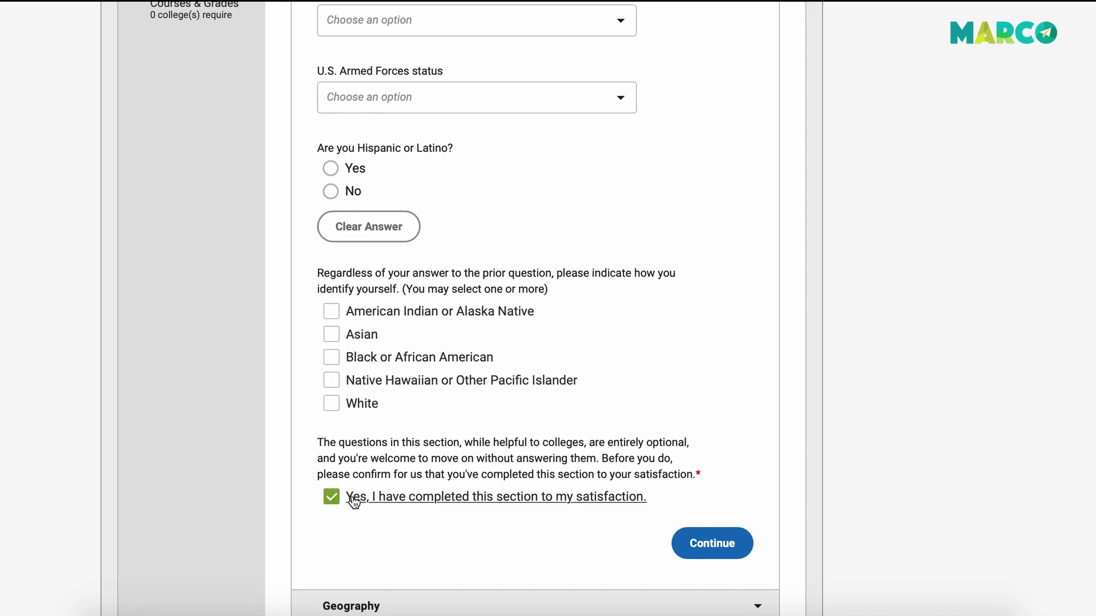
click(702, 543)
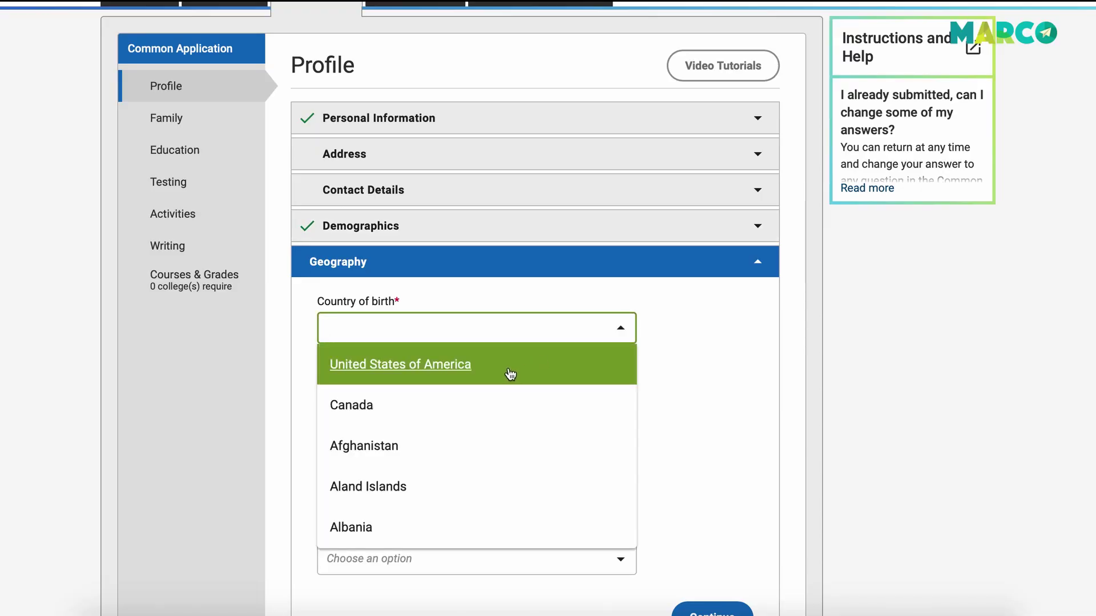
Set the country of birth to United States of America.
click(509, 374)
scroll(597, 385, down, 2)
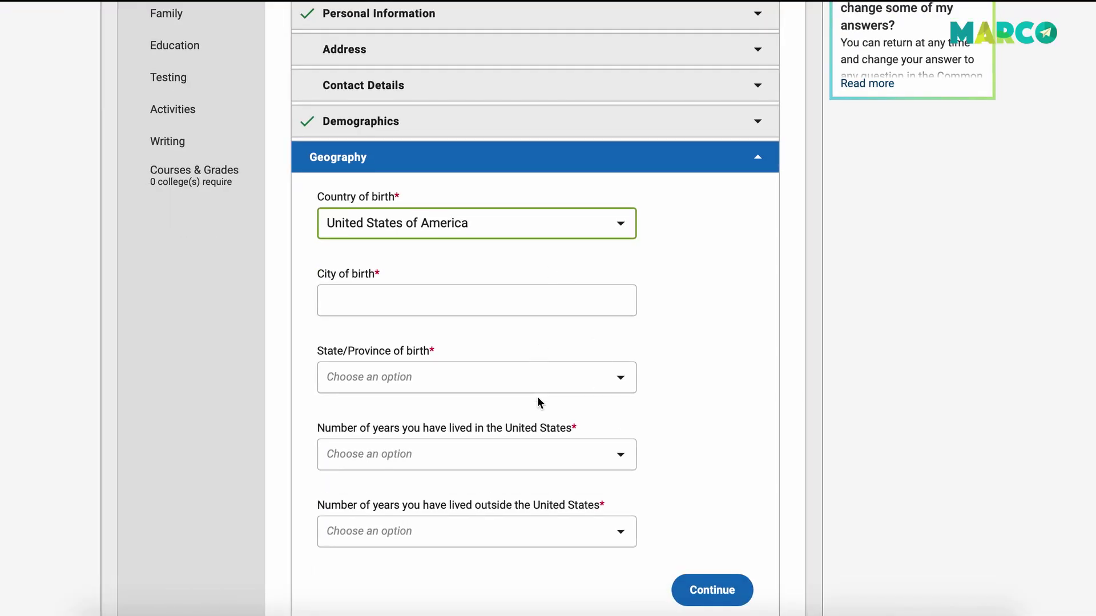
scroll(538, 398, down, 1)
scroll(594, 506, down, 2)
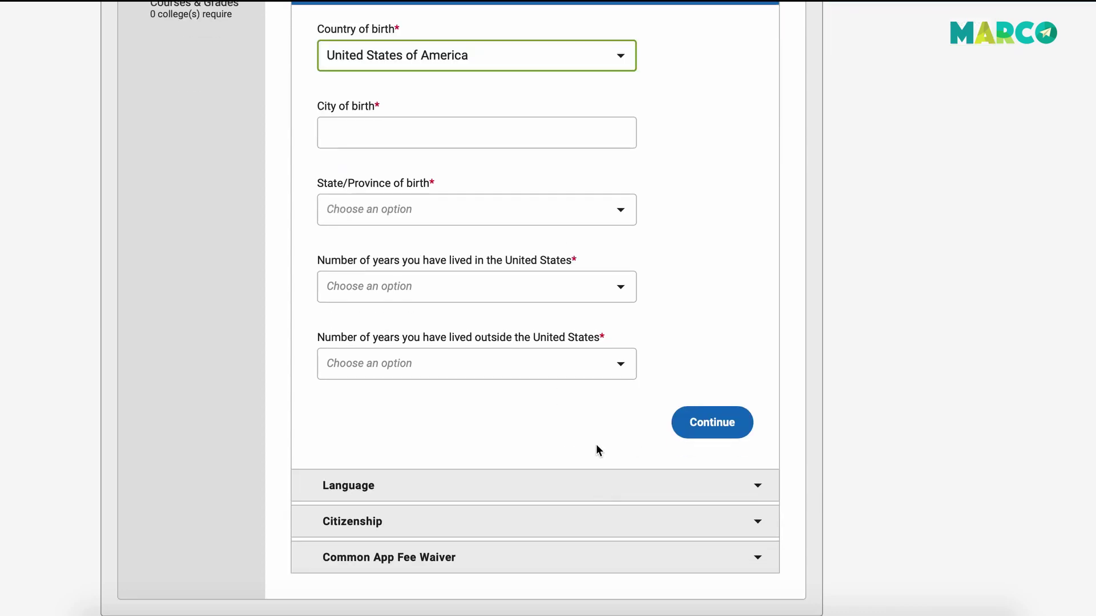
Expand Language, Citizenship and Common App Fee Waiver, then bring up the Video Tutorials playlist.
click(454, 497)
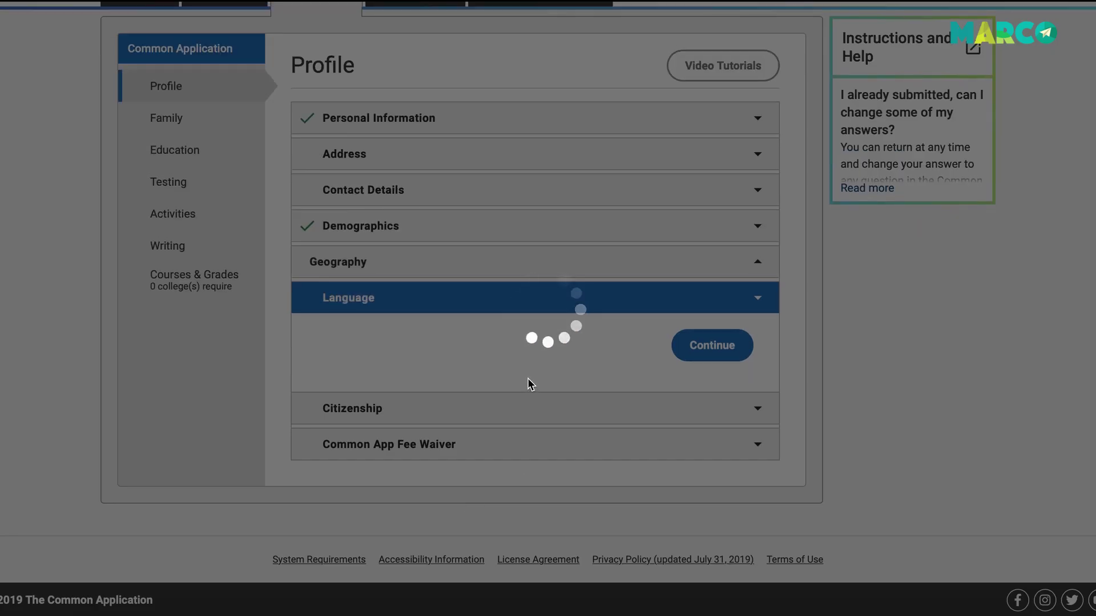
scroll(505, 454, down, 1)
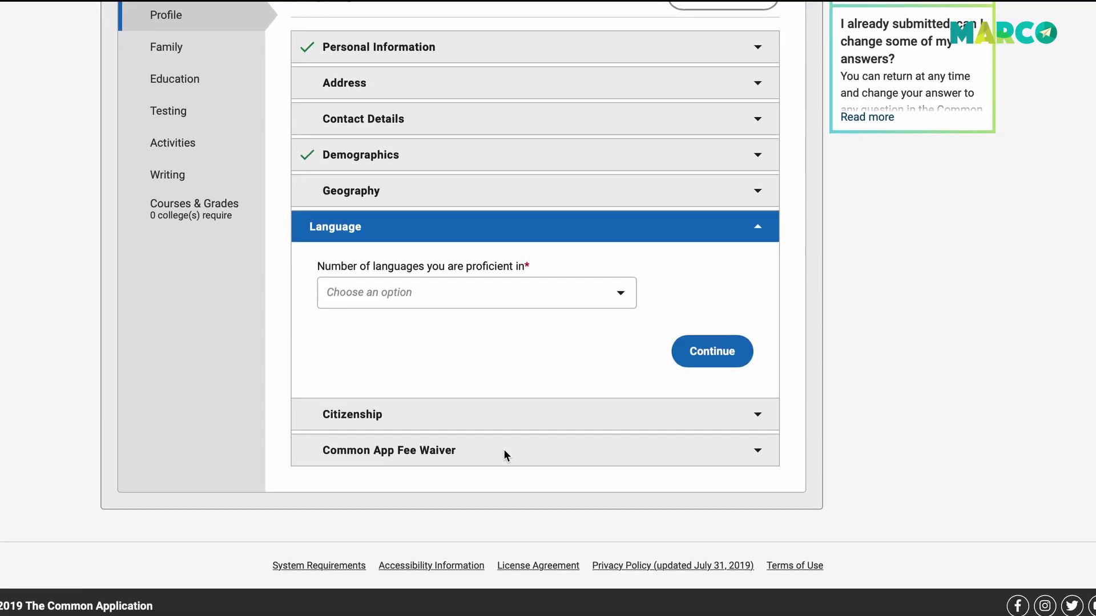
click(495, 425)
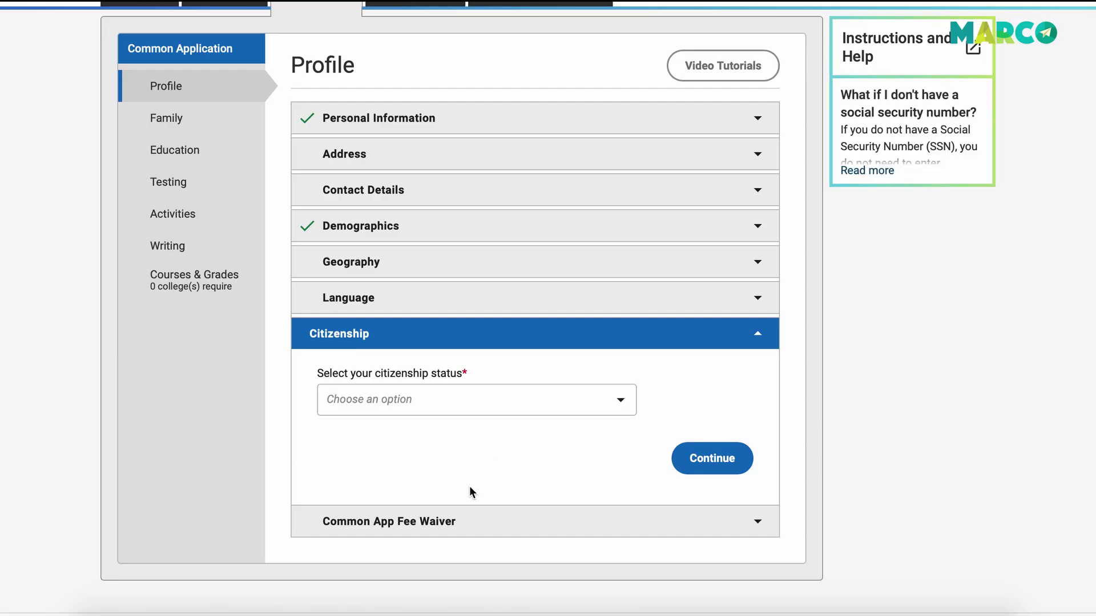
scroll(469, 489, down, 1)
click(460, 478)
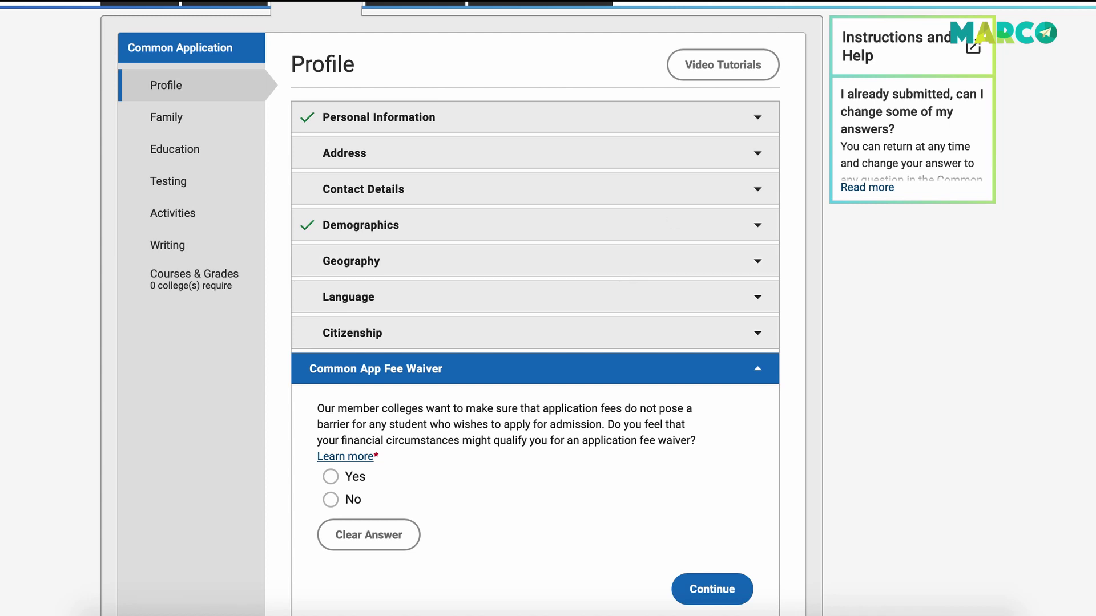
click(736, 64)
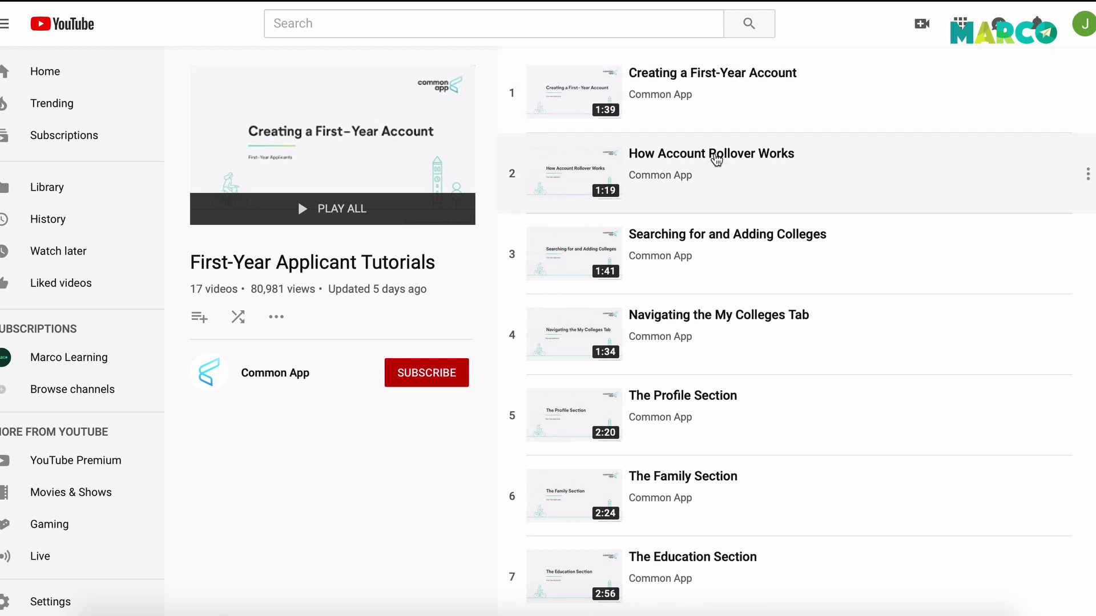
scroll(716, 159, down, 4)
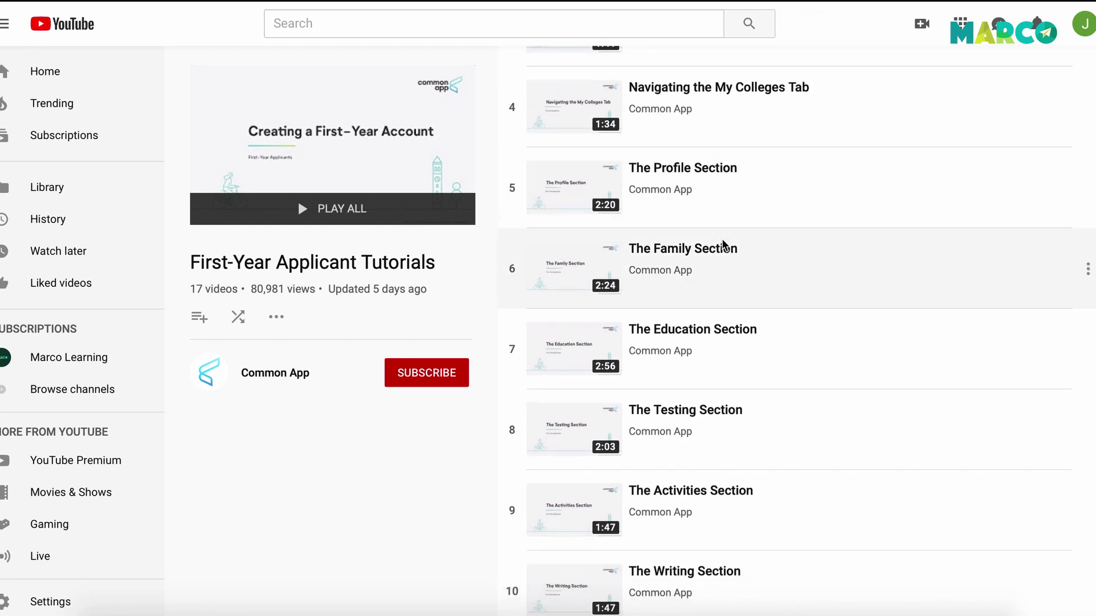
scroll(723, 244, down, 10)
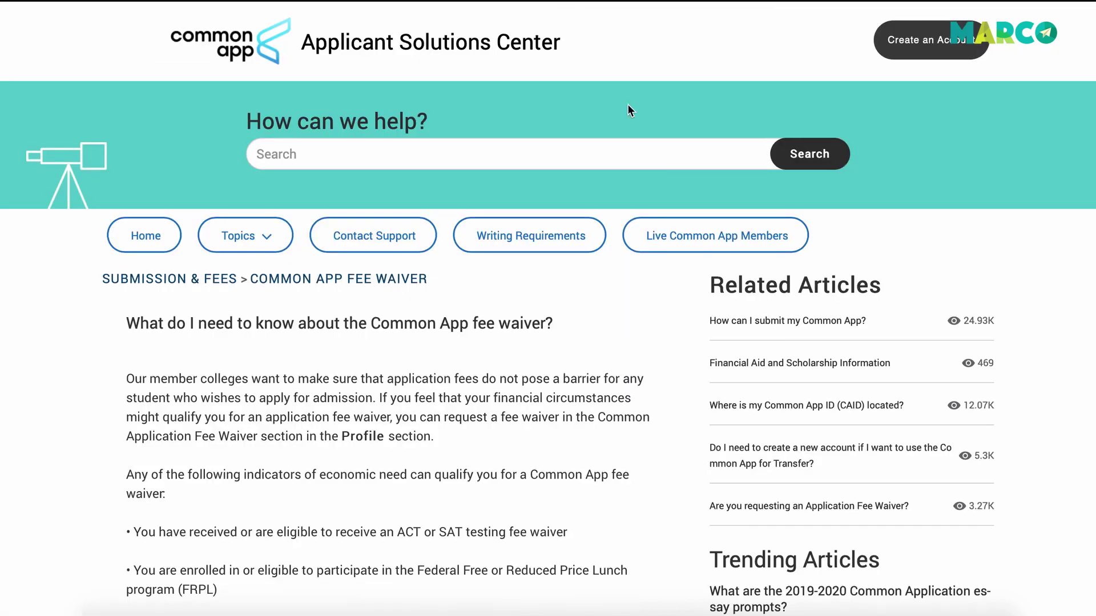
Scroll through the 'What do I need to know about the Common App fee waiver?' article.
scroll(542, 460, down, 5)
scroll(543, 460, up, 5)
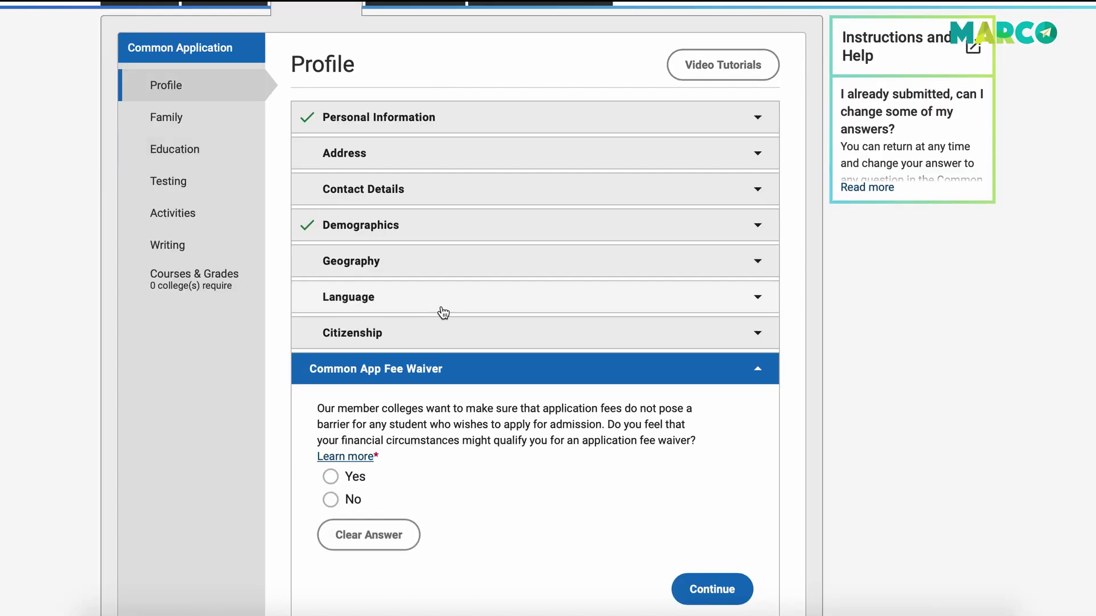
Open the Family section's Household questions, then move on to Education.
scroll(448, 318, up, 1)
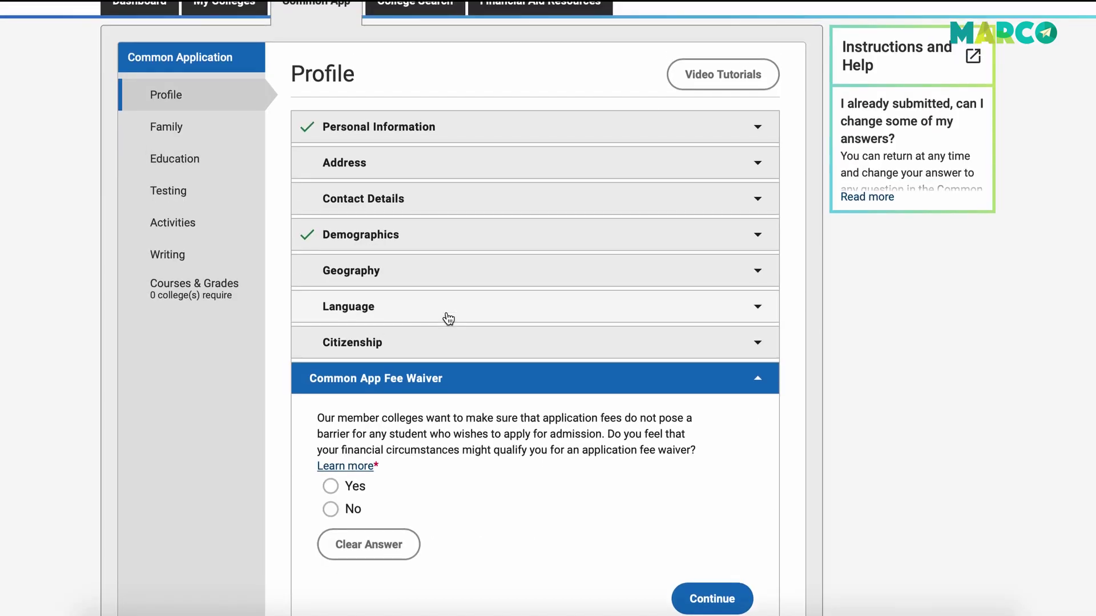
click(215, 126)
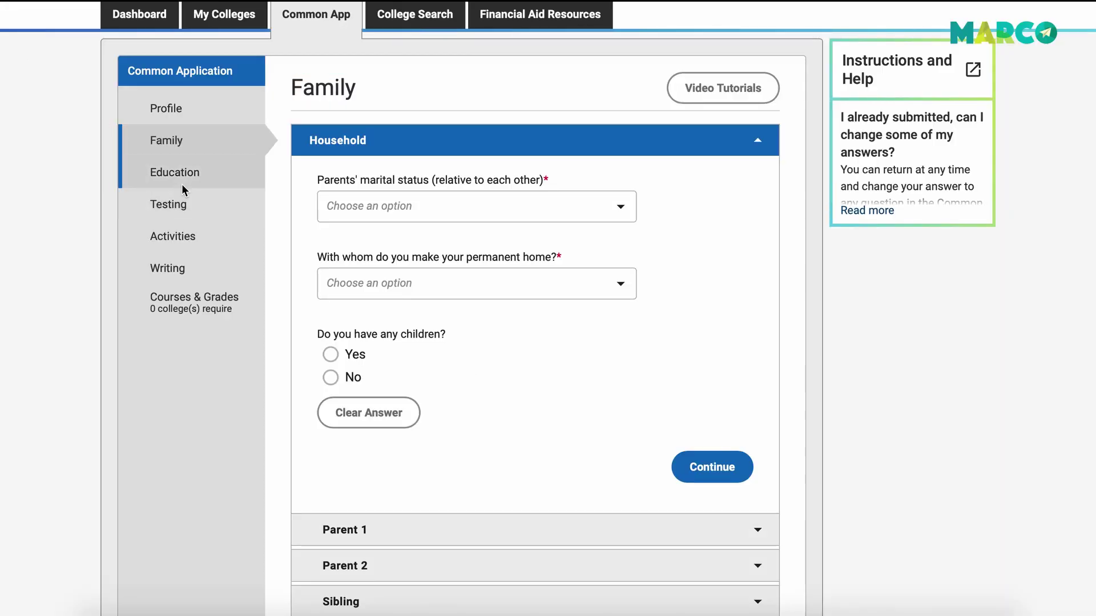
click(181, 184)
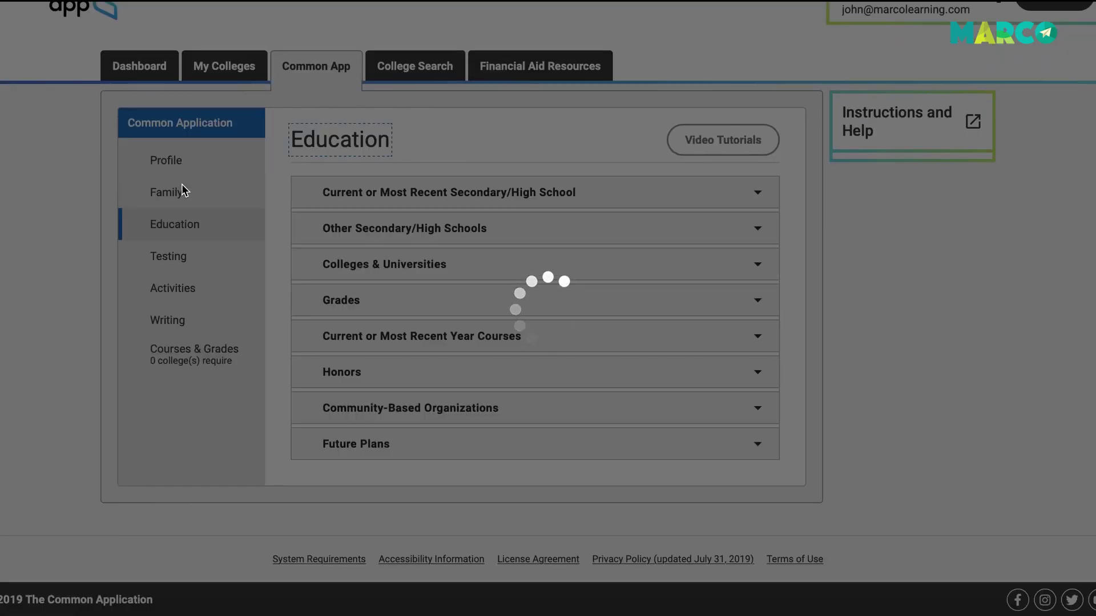
Scroll through the Current or Most Recent Secondary/High School form in Education.
scroll(505, 327, down, 1)
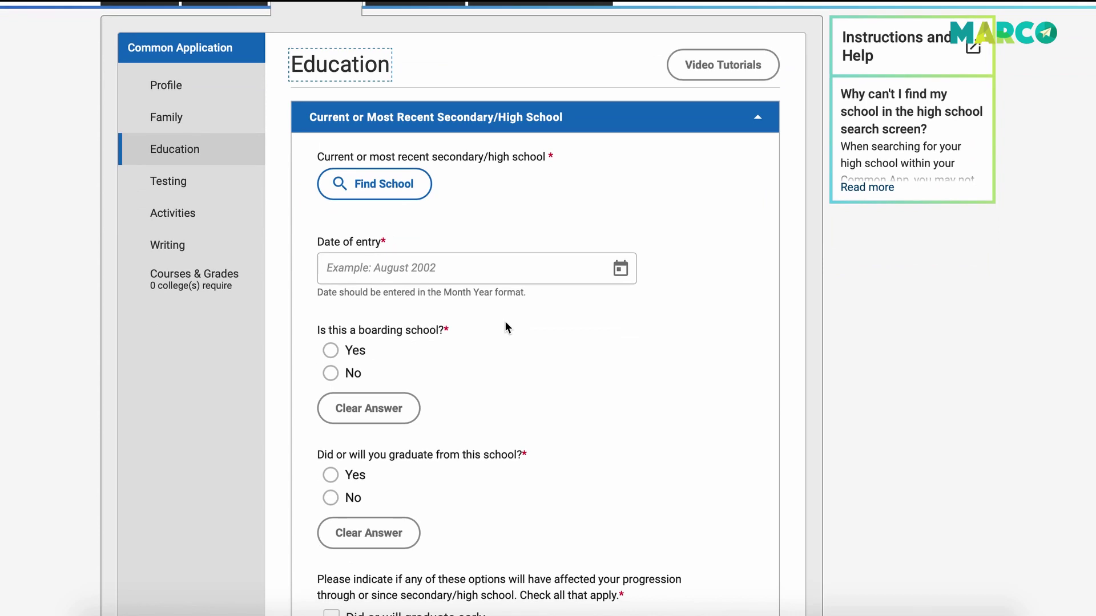
scroll(505, 326, down, 3)
scroll(491, 292, up, 1)
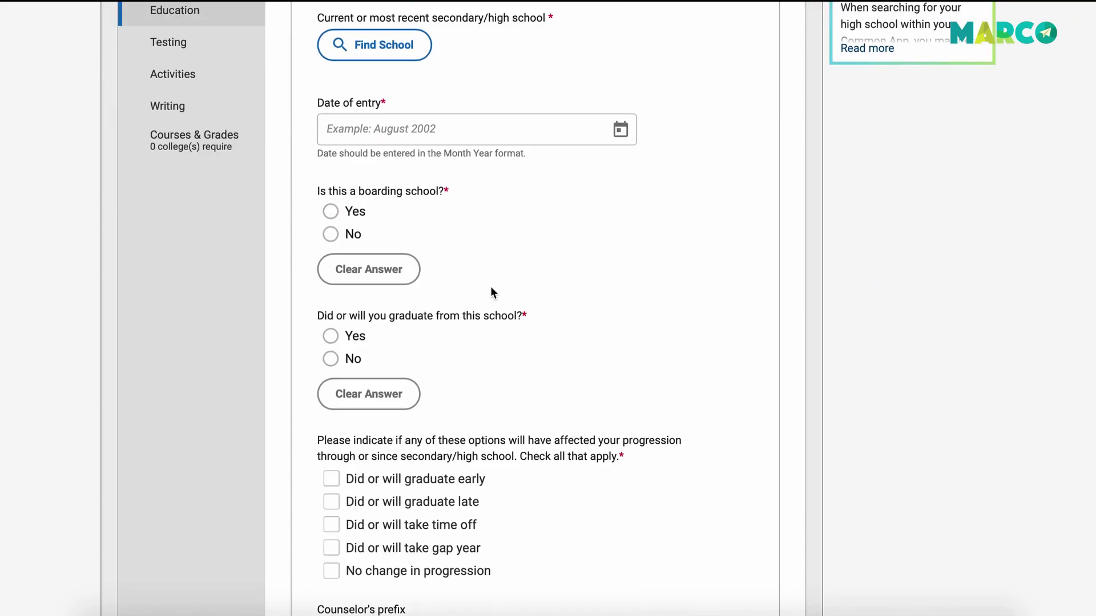
scroll(447, 293, down, 7)
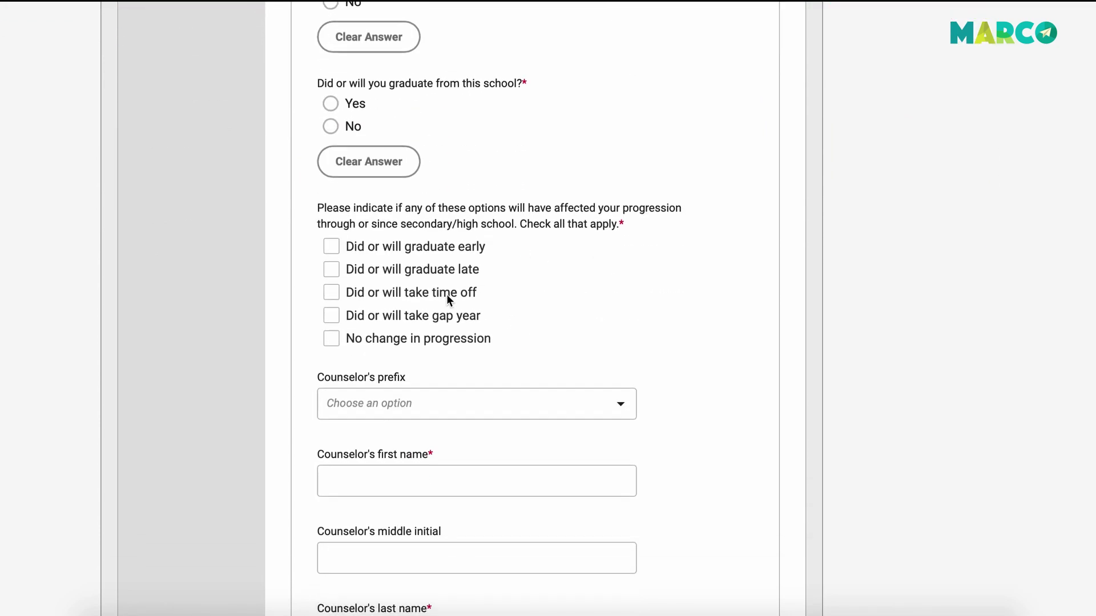
scroll(446, 294, down, 3)
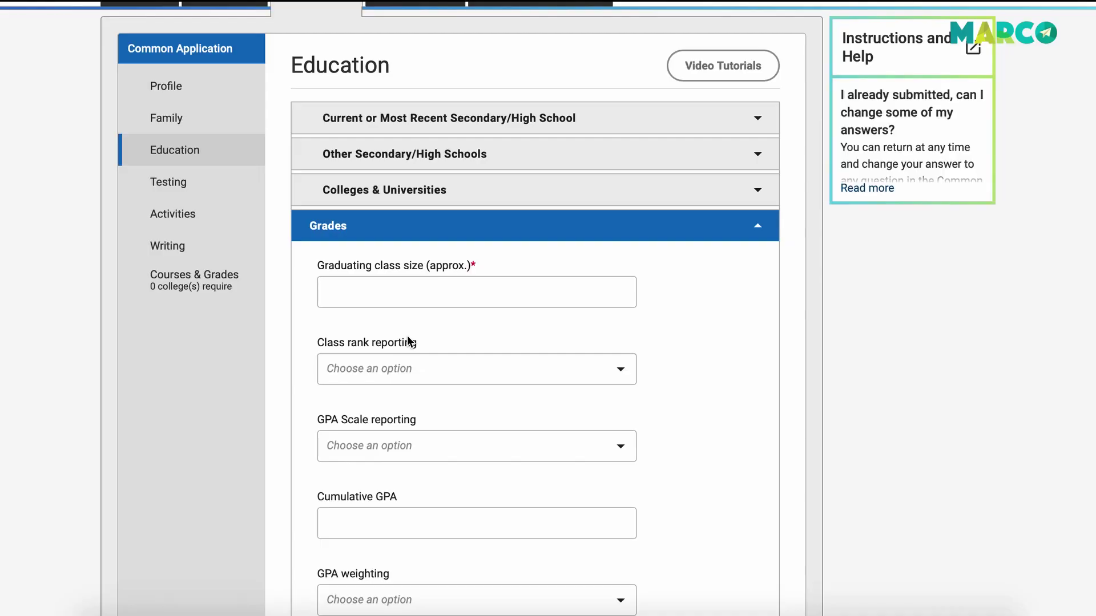
Review the class rank, GPA scale and GPA weighting choices in Grades without selecting any.
scroll(407, 340, down, 1)
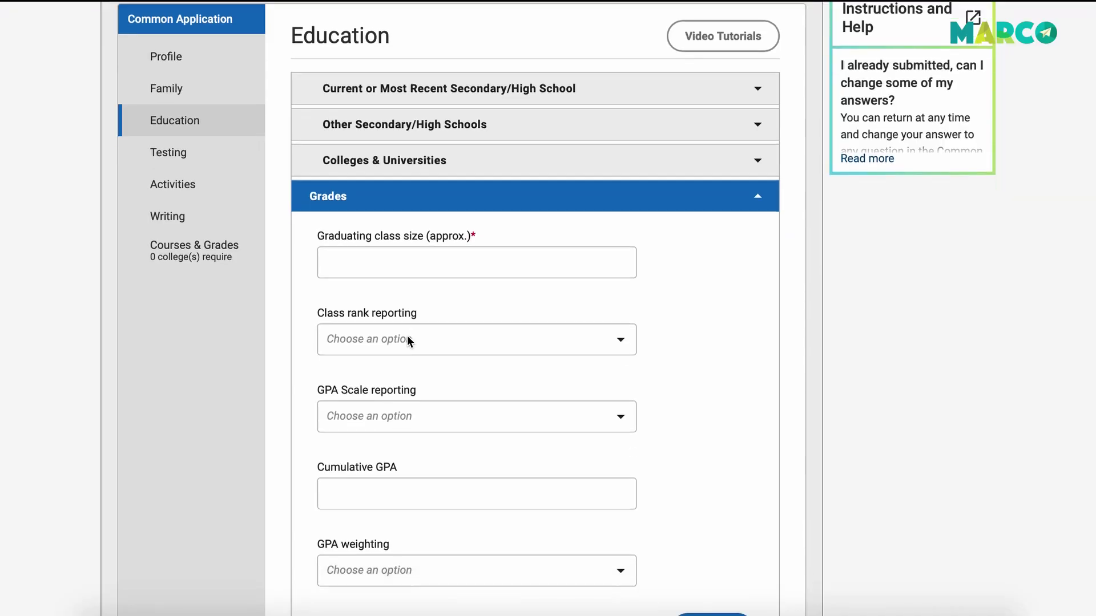
scroll(408, 340, down, 3)
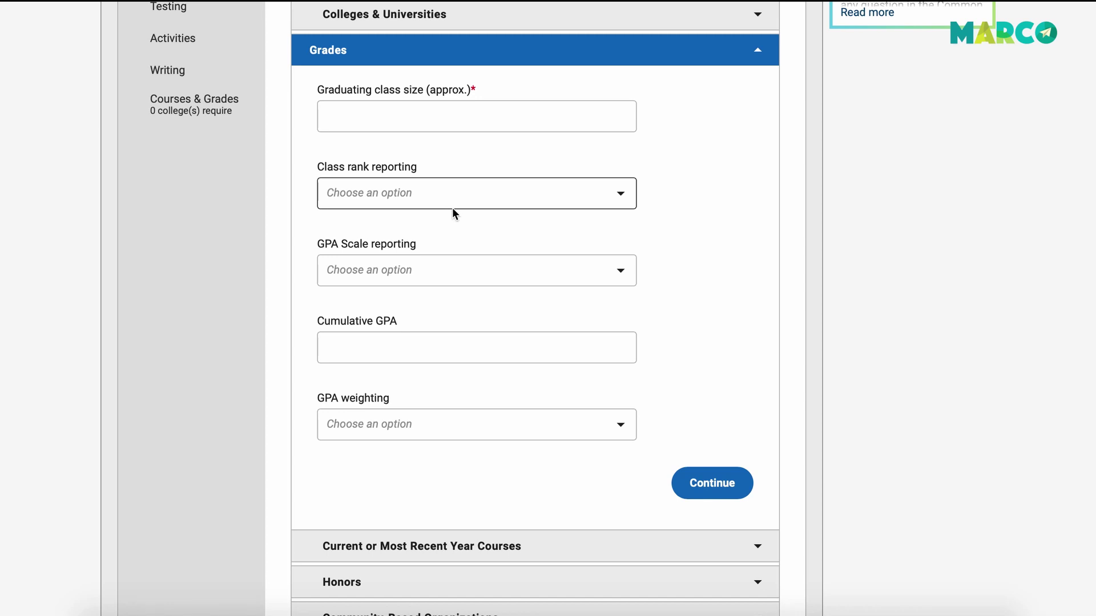
click(453, 201)
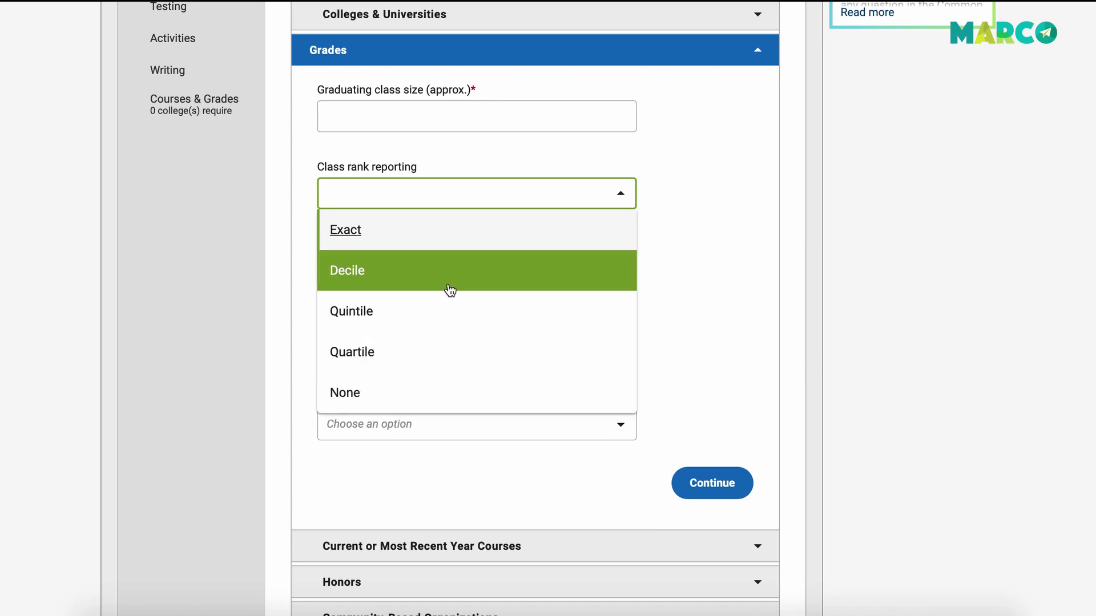
click(685, 353)
click(455, 266)
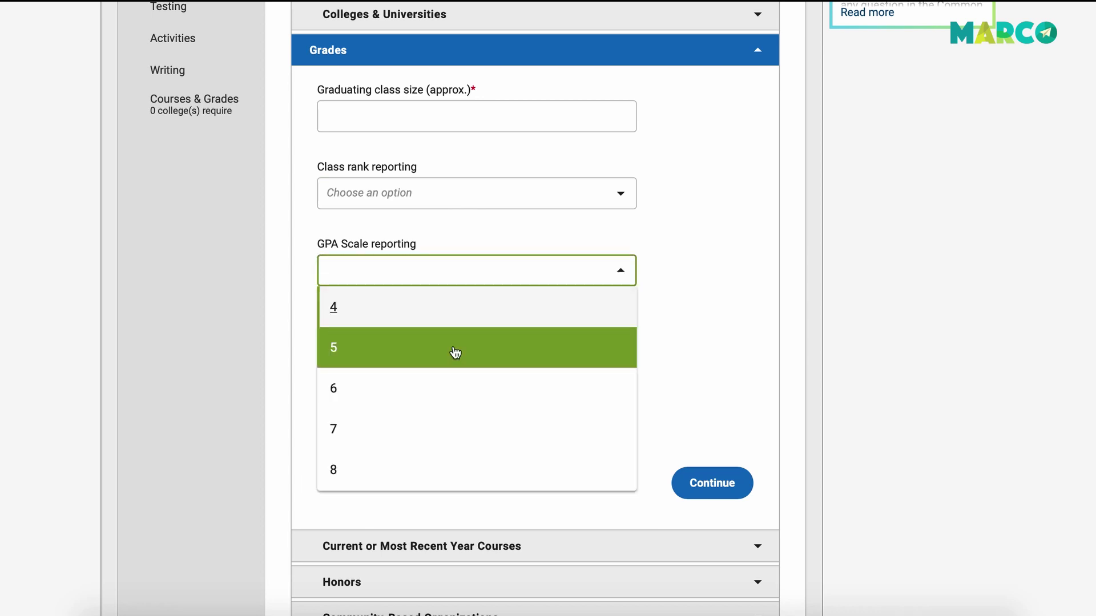
scroll(455, 353, down, 10)
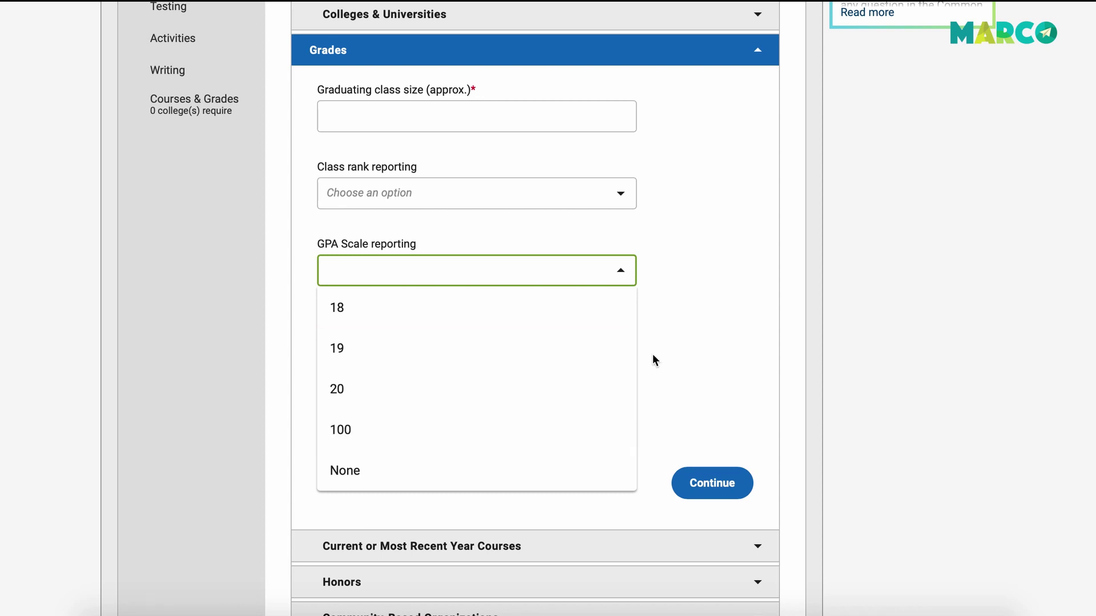
click(684, 341)
click(464, 346)
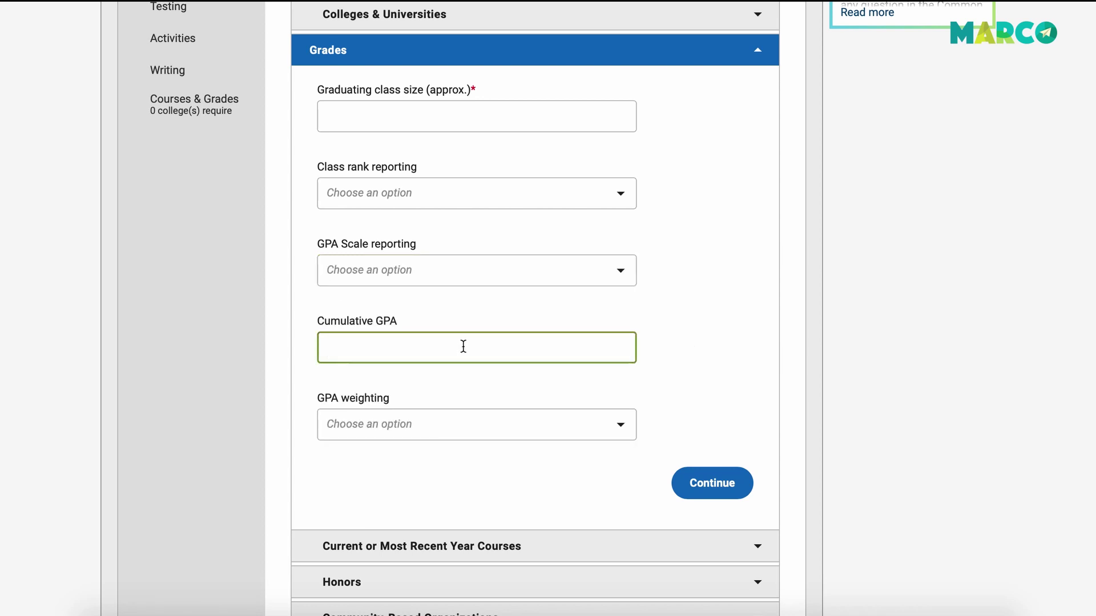
click(497, 419)
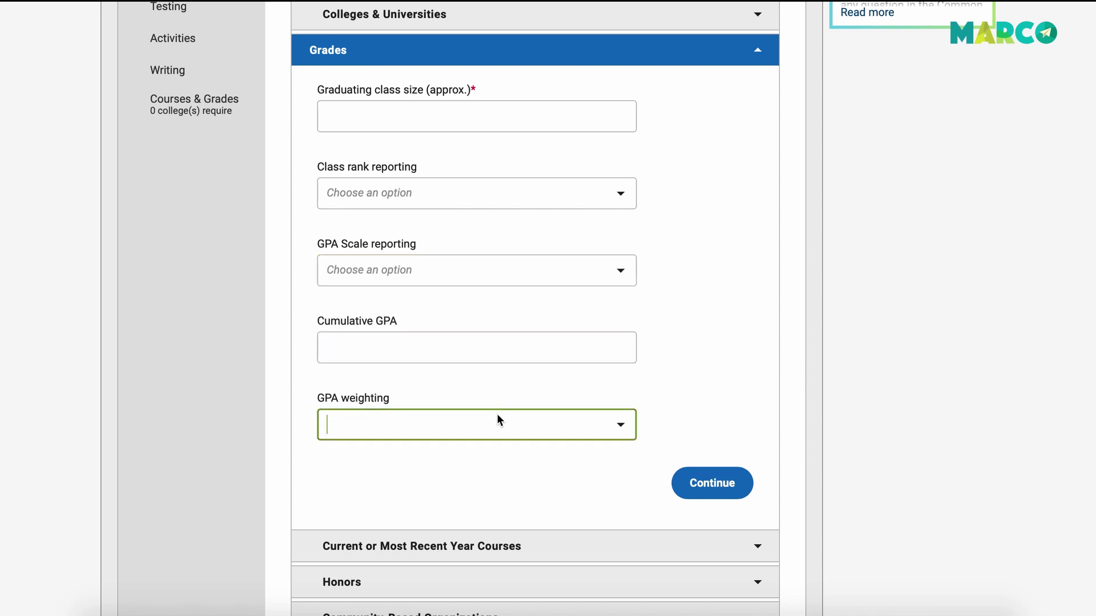
click(495, 406)
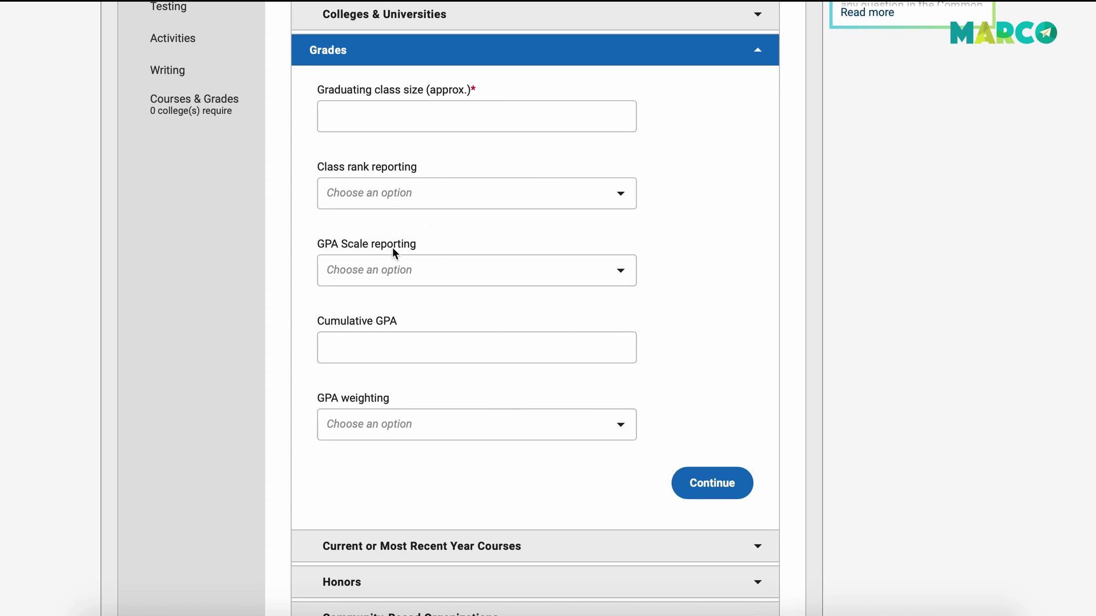
Enter an approximate graduating class size of 50 and save the Grades section.
click(388, 107)
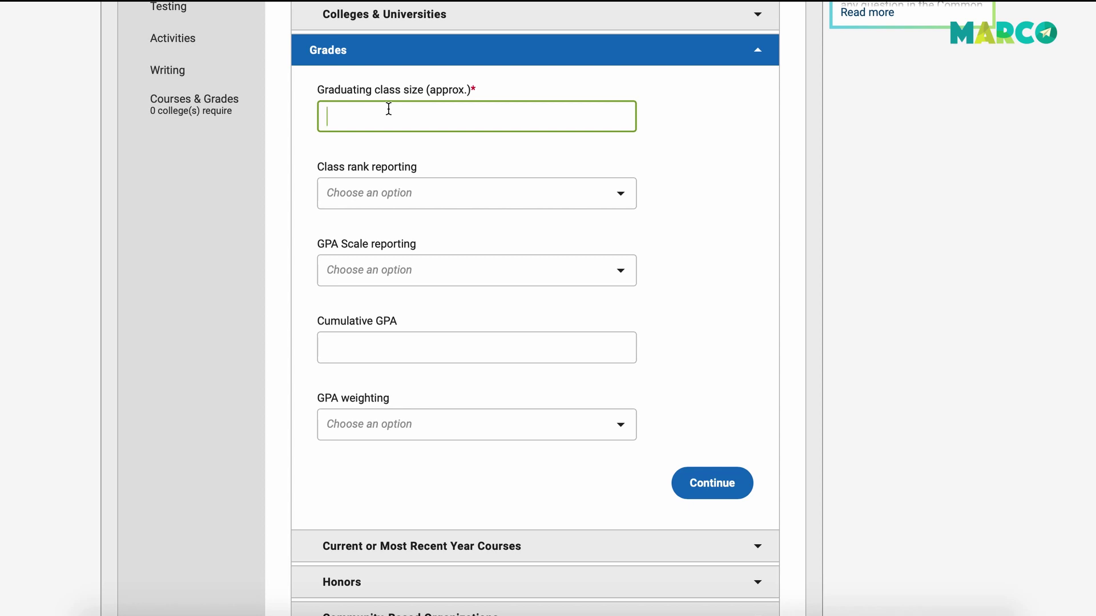
text(59)
click(720, 487)
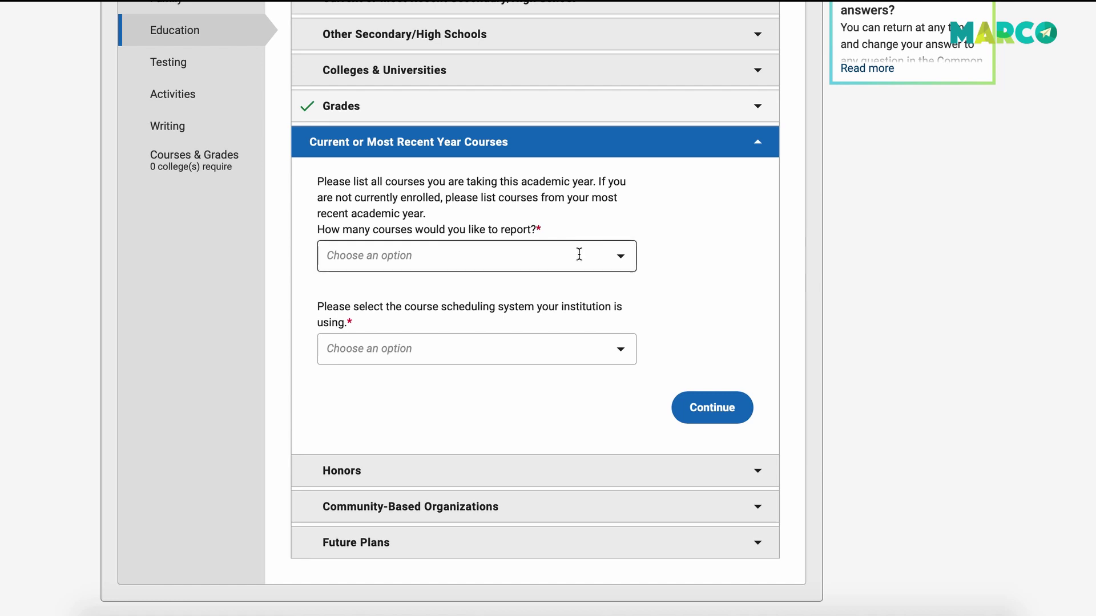
Open the 'How many courses would you like to report?' dropdown in Current Year Courses.
click(579, 254)
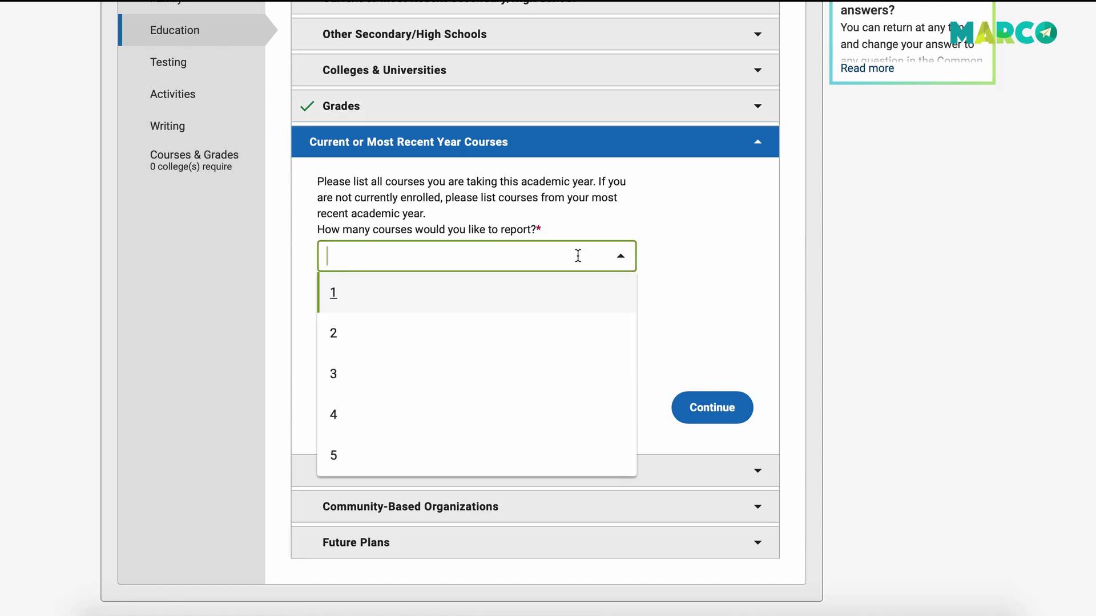
Report 7 current-year courses on a Semester scheduling system.
scroll(529, 372, down, 2)
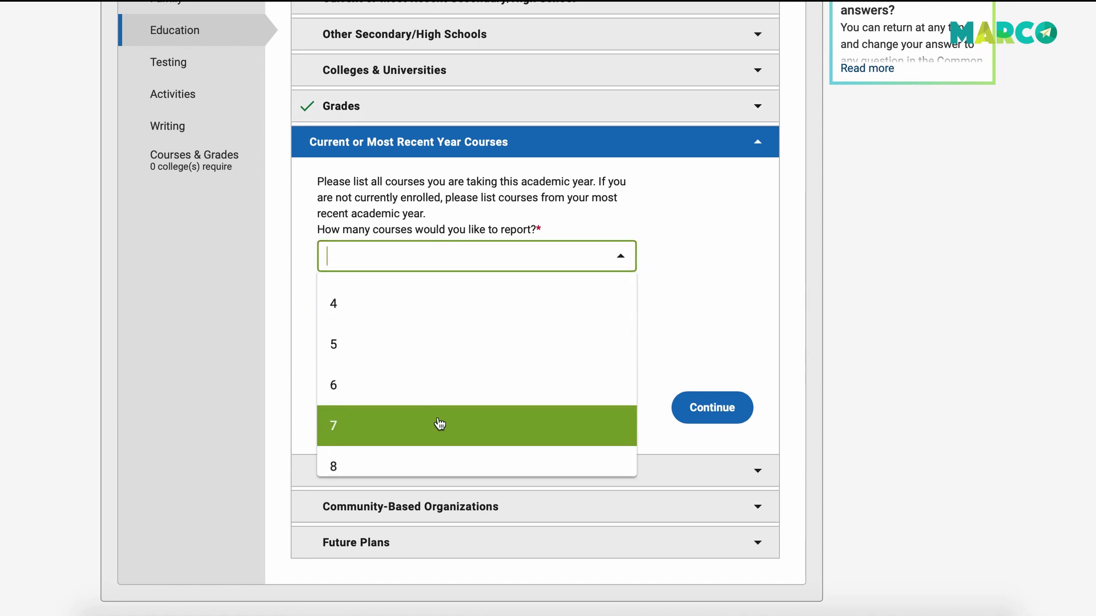
click(439, 423)
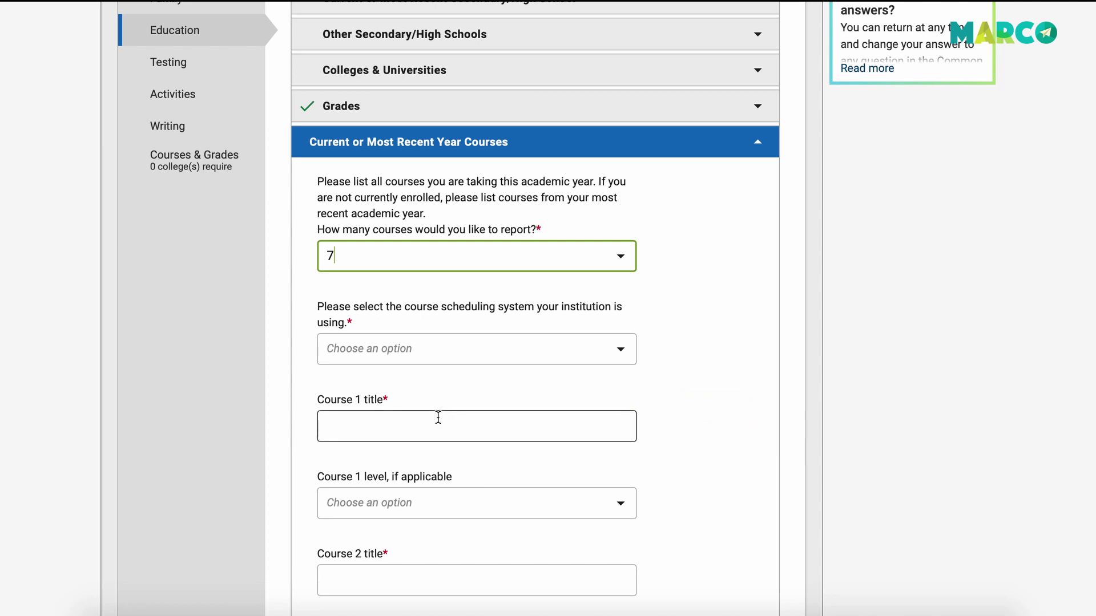
click(550, 352)
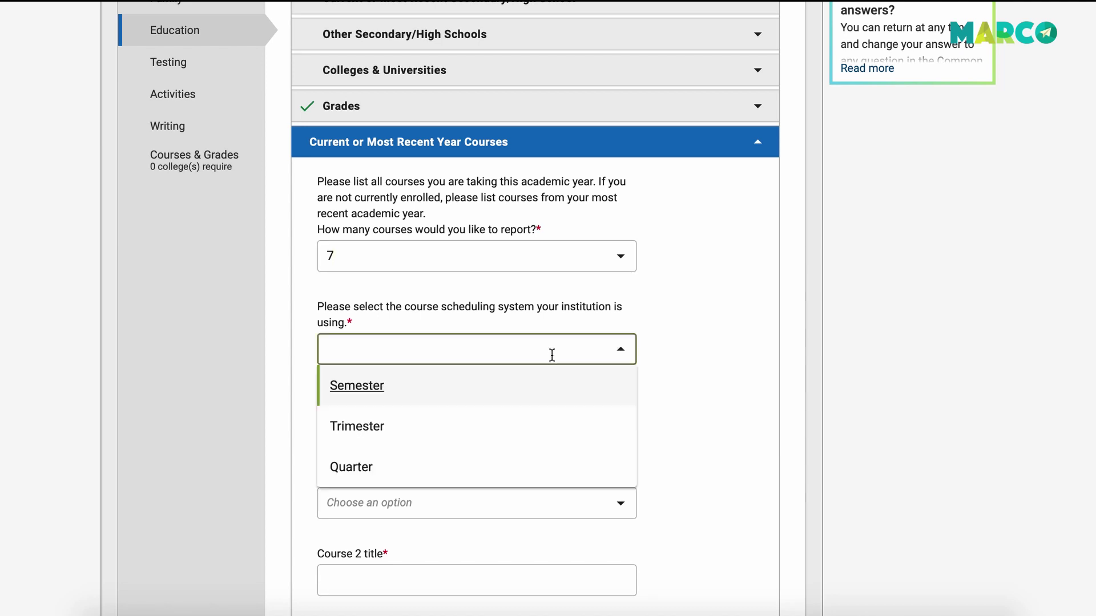
click(399, 403)
Enter course 1 as AP Calculus AB, level Advanced Placement (AP), Full Year.
scroll(678, 519, down, 3)
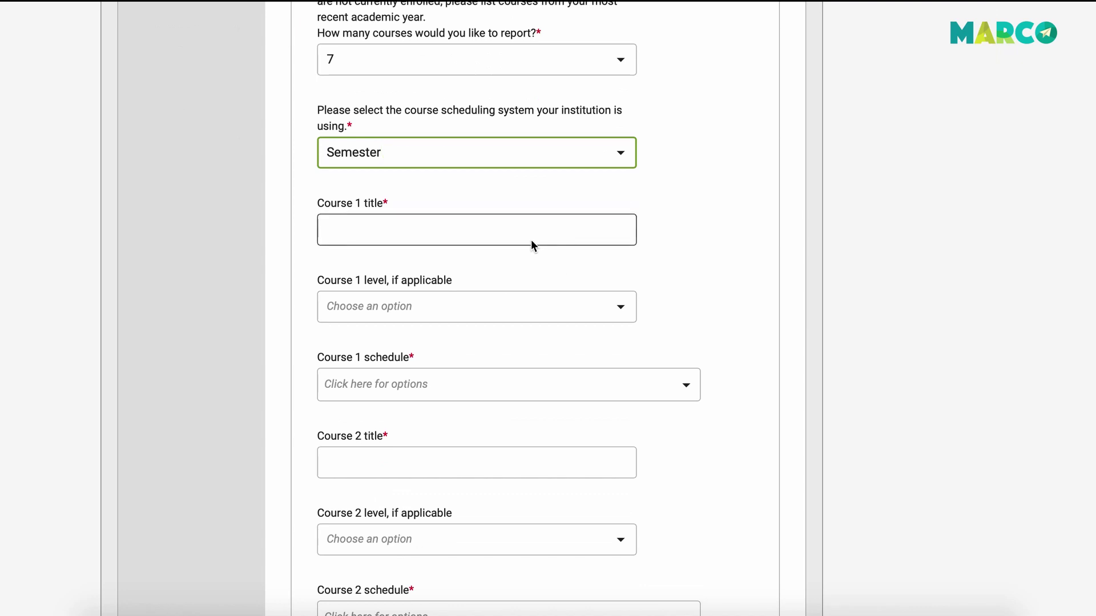
click(523, 233)
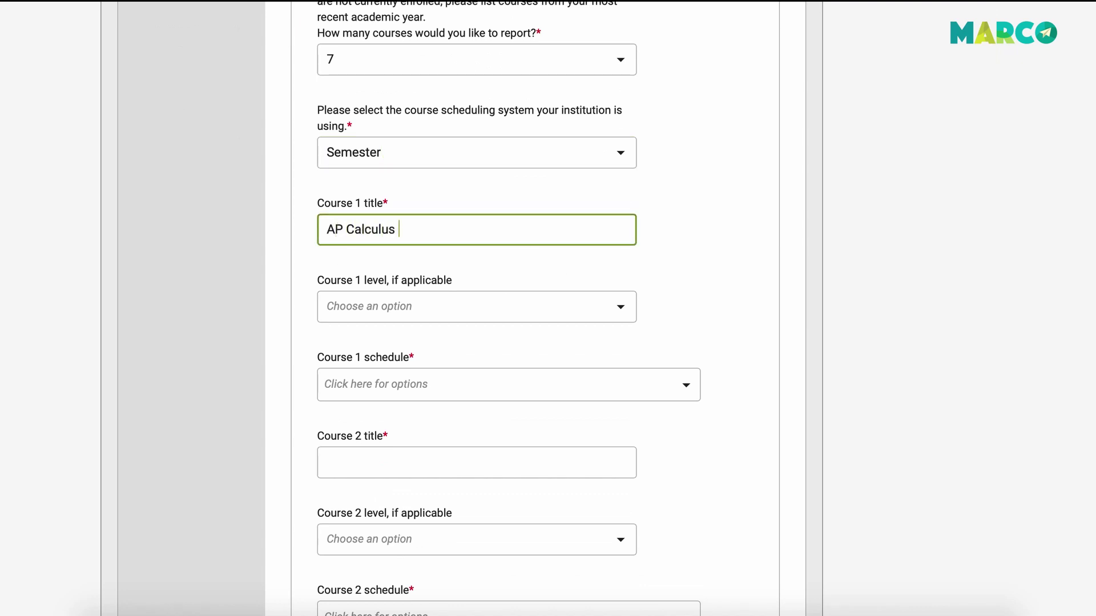
click(560, 309)
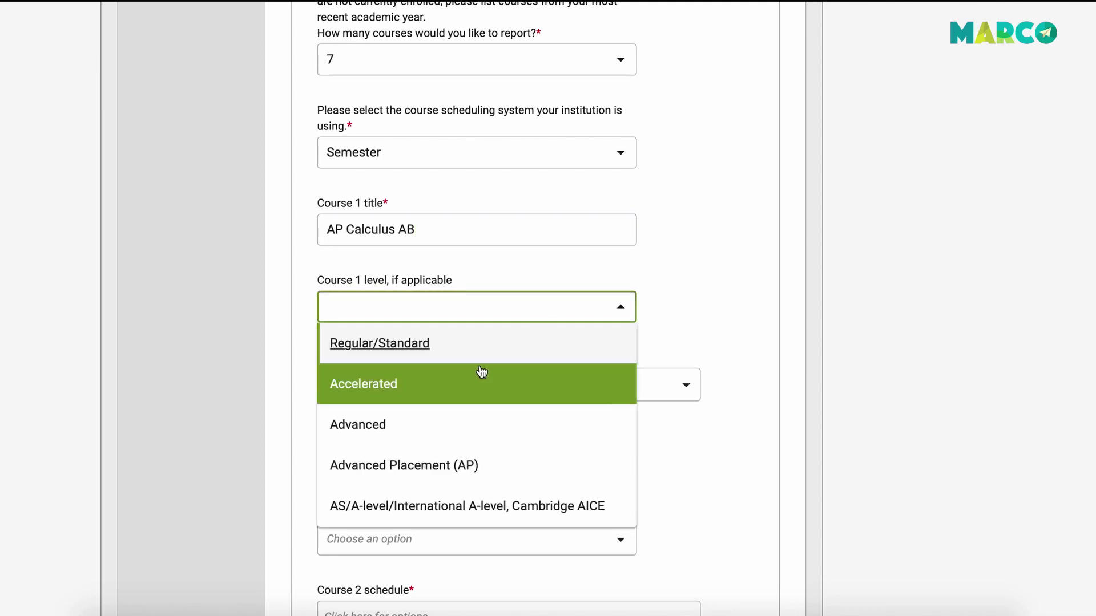
click(449, 459)
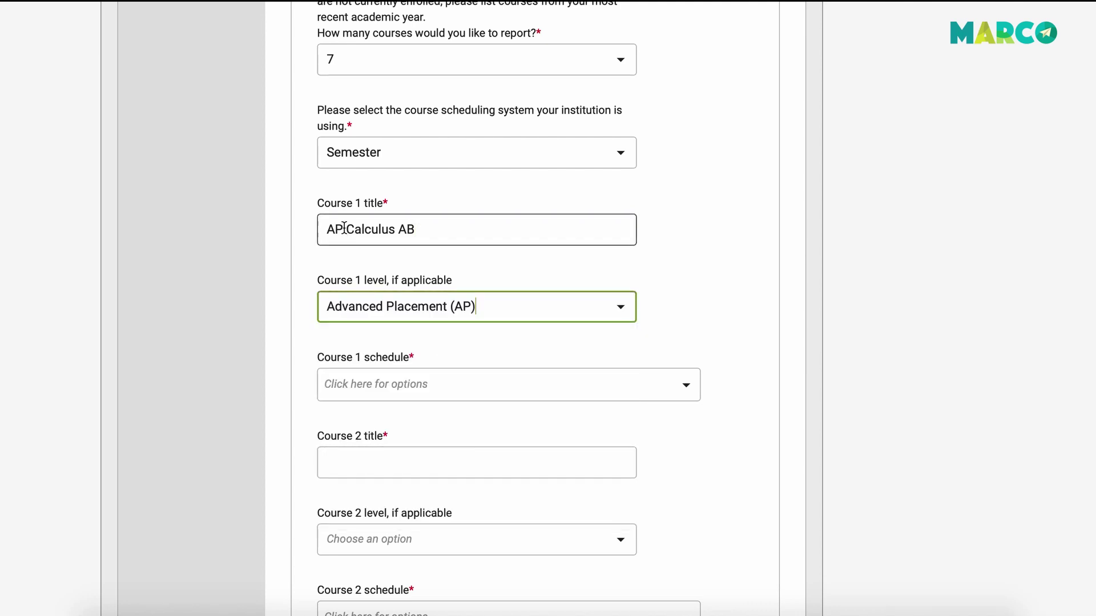
scroll(417, 384, down, 1)
click(433, 313)
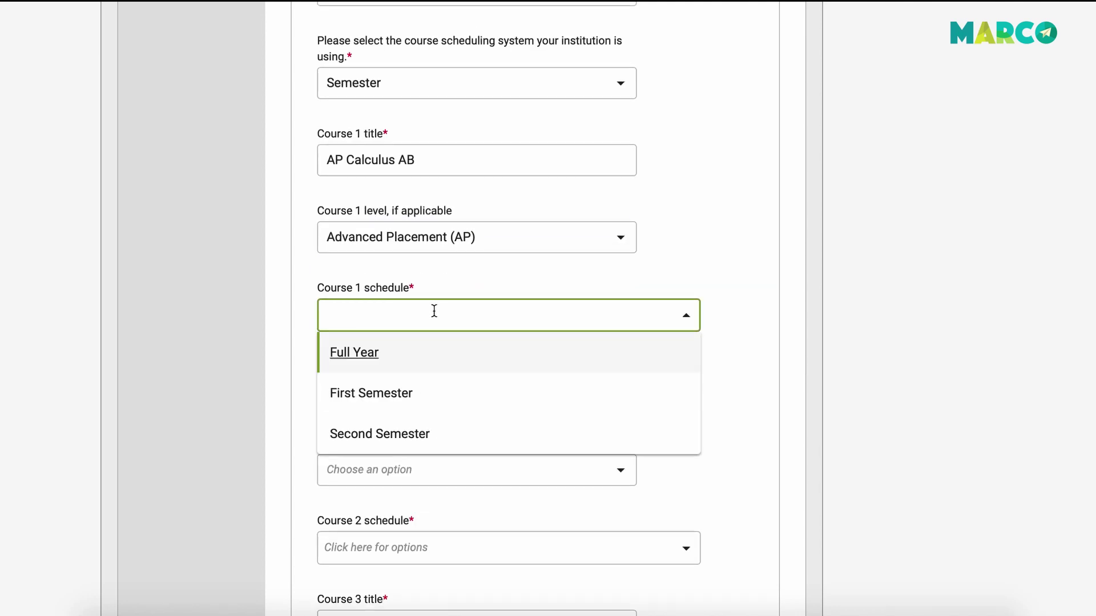
click(368, 354)
Enter course 2 as Spanish IV with level N/A.
click(479, 441)
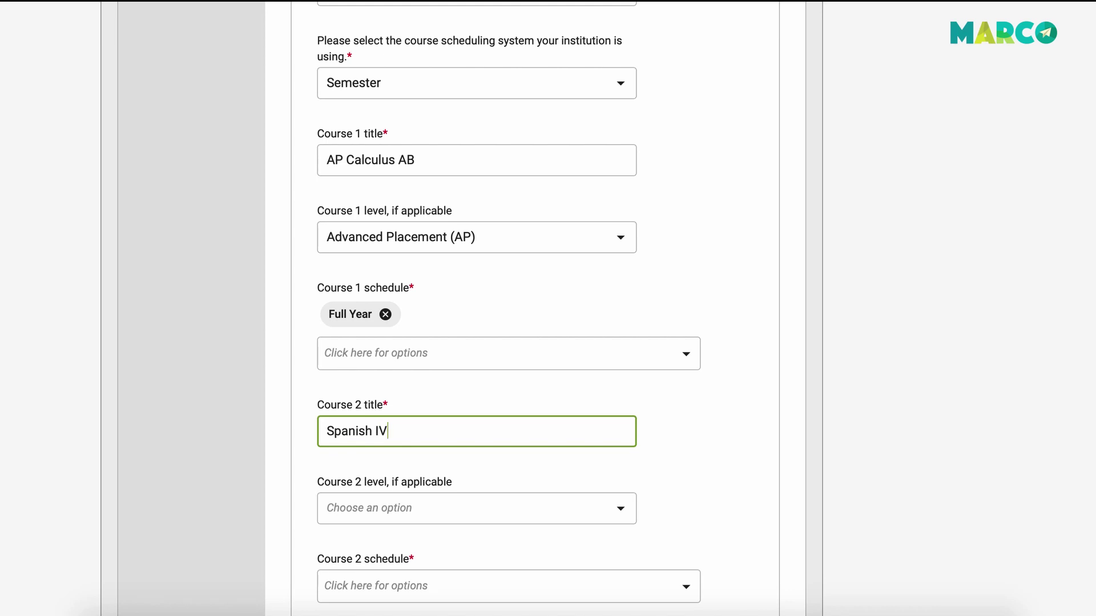
click(448, 520)
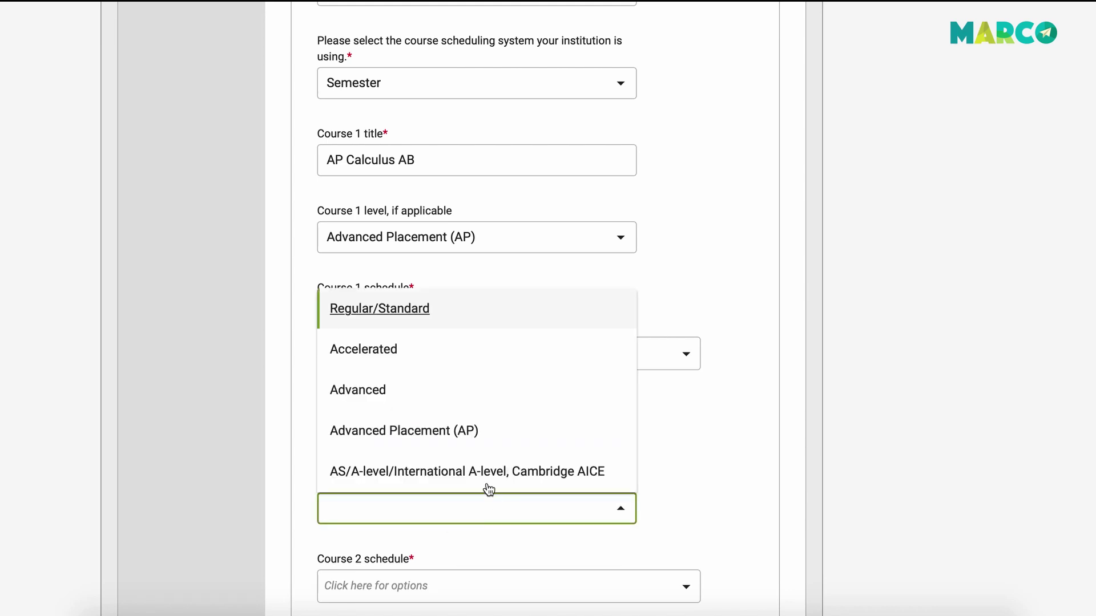
scroll(454, 363, down, 9)
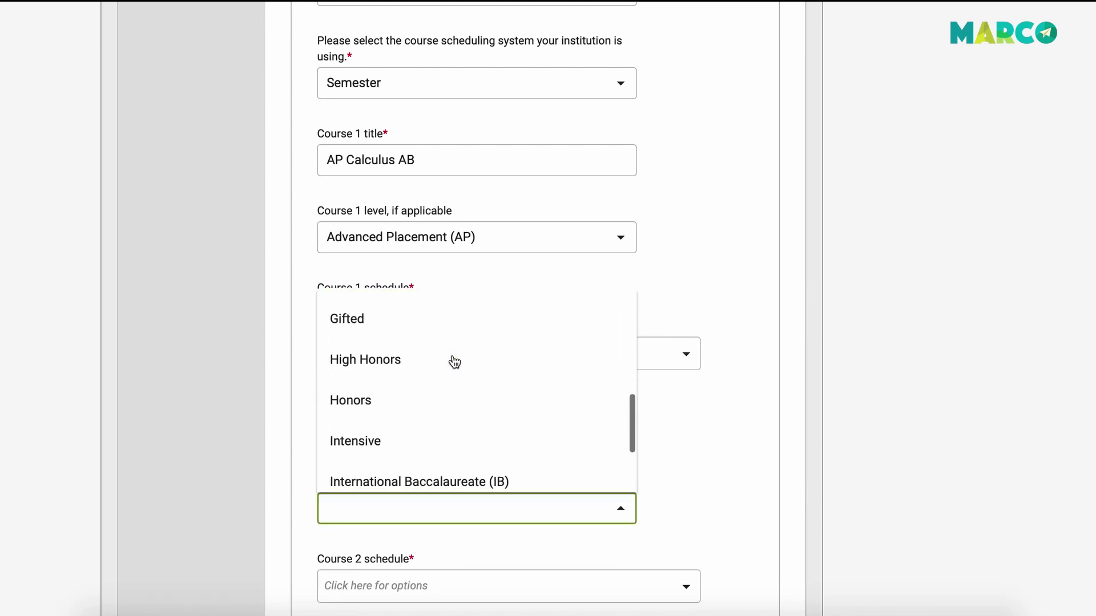
scroll(449, 397, up, 5)
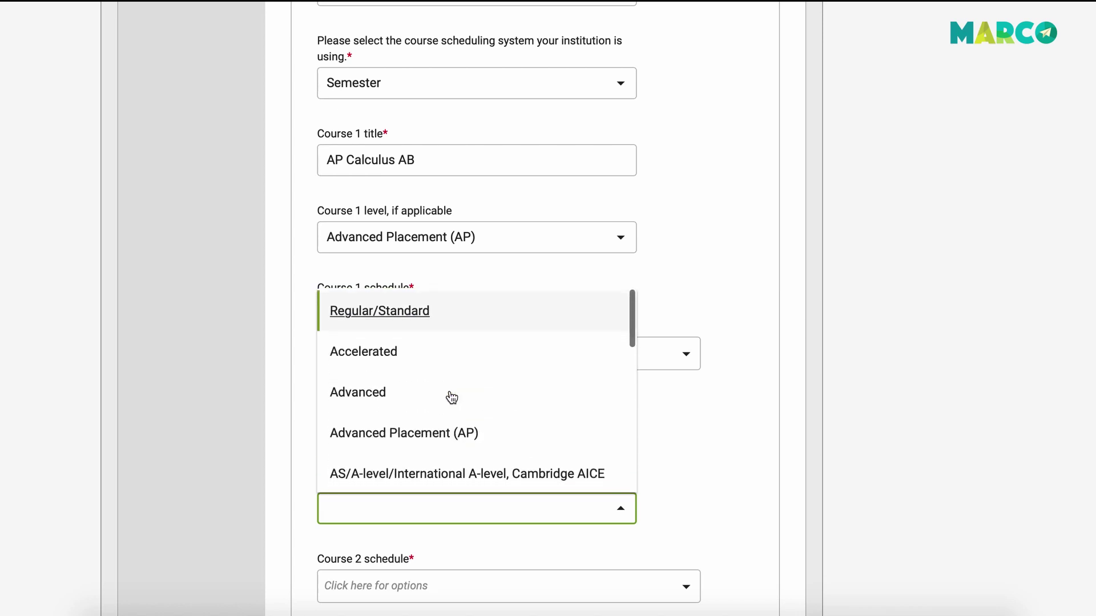
scroll(422, 423, down, 5)
click(386, 472)
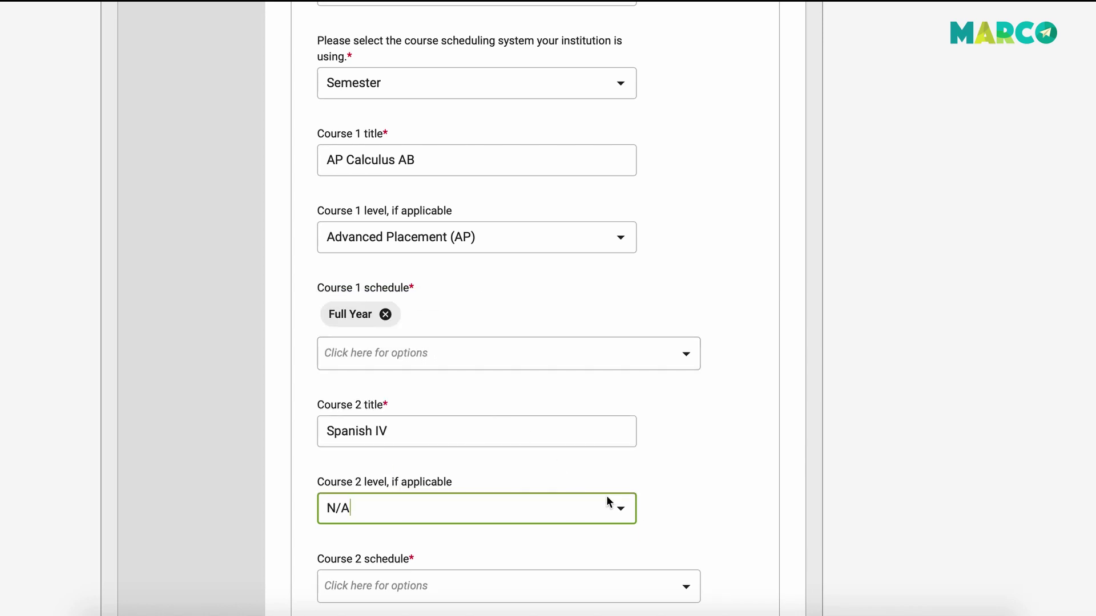
scroll(628, 380, down, 4)
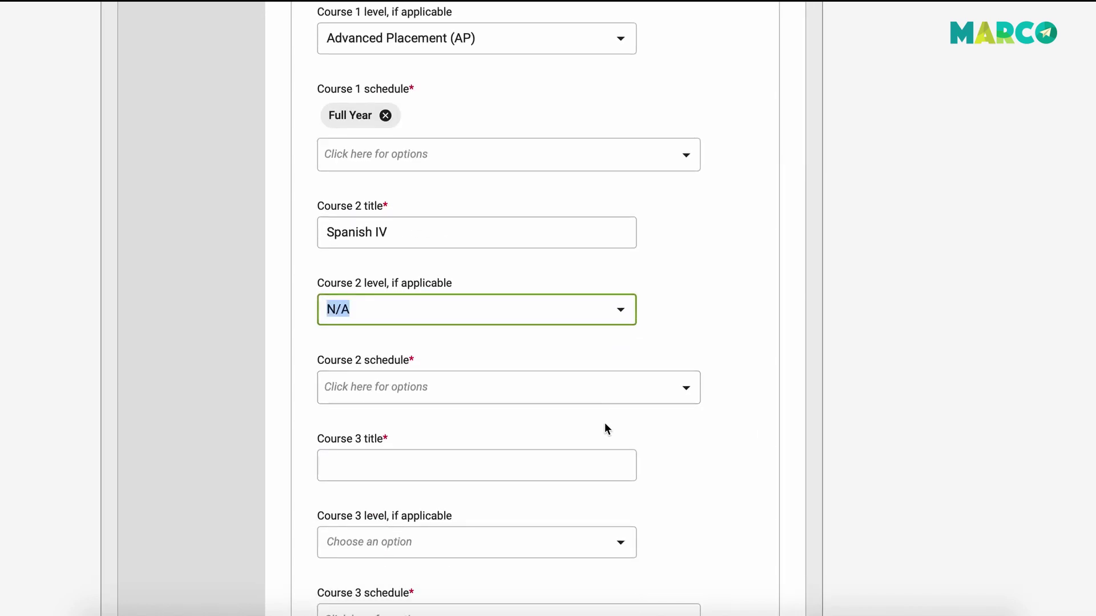
scroll(605, 422, down, 15)
scroll(605, 425, down, 8)
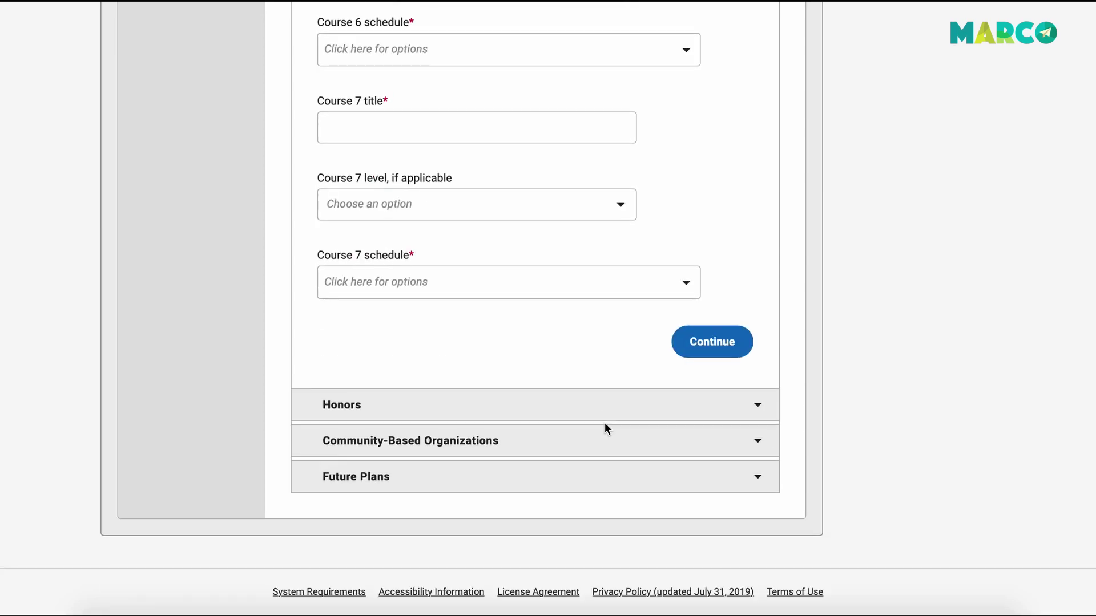
In Honors, report 2 honors and enter the school award earned in grade 10.
click(510, 395)
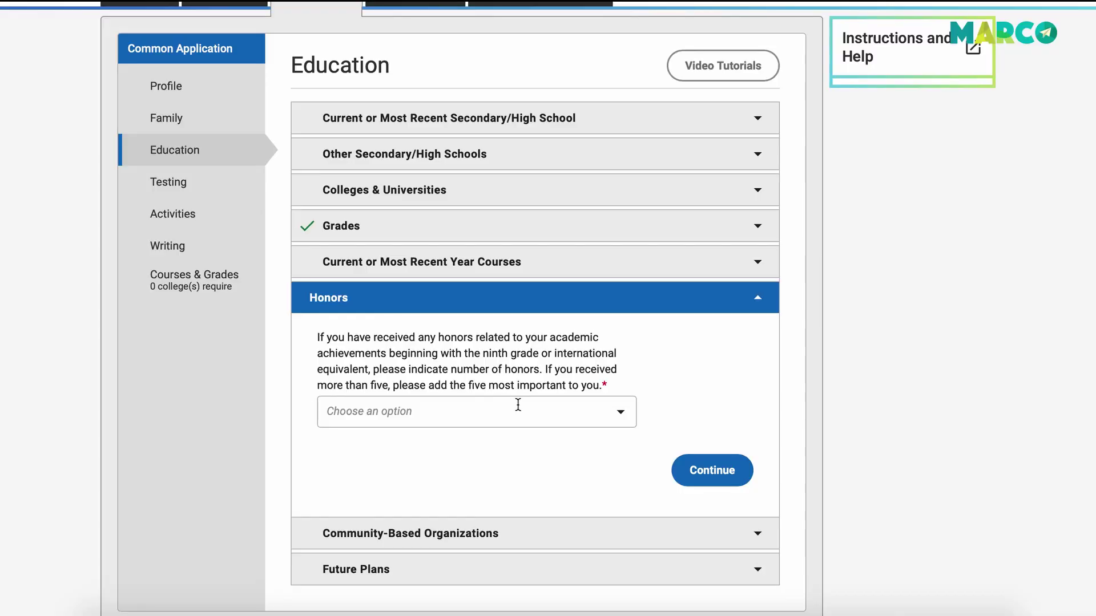
click(521, 416)
click(497, 293)
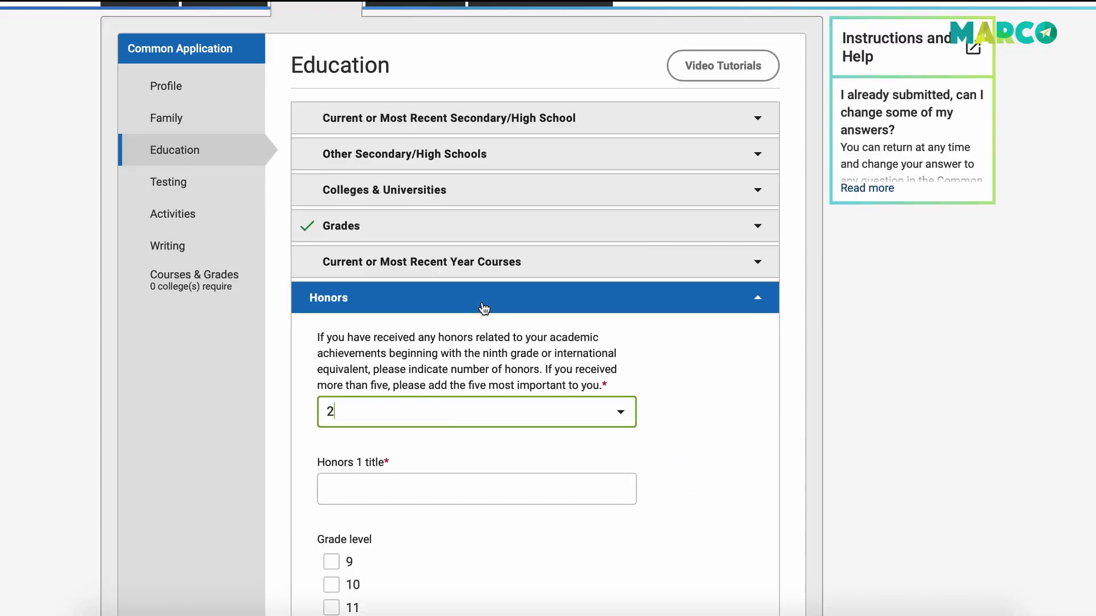
click(426, 485)
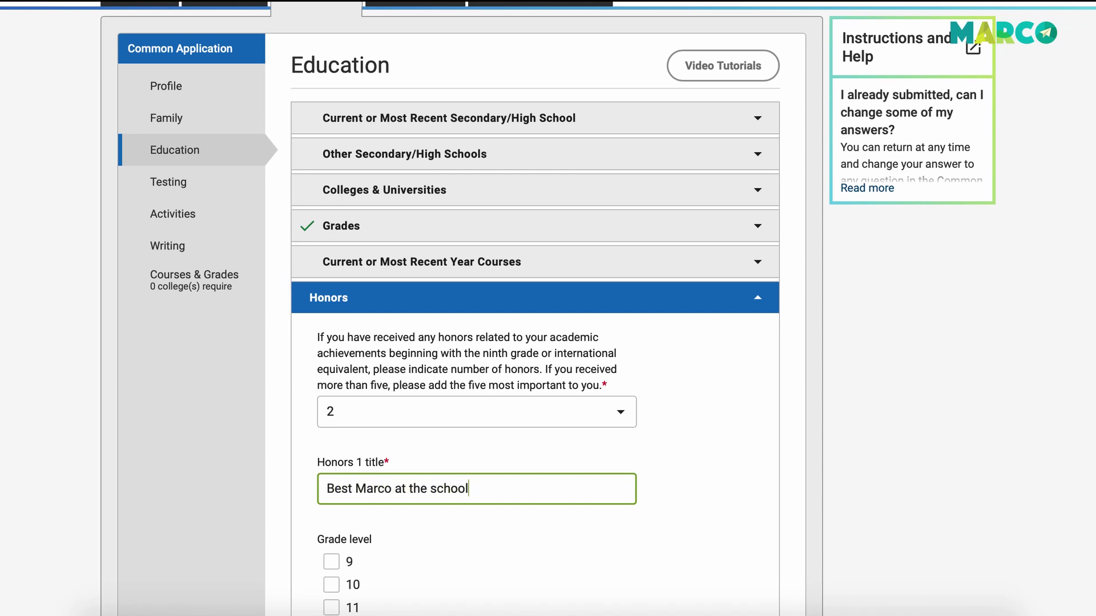
scroll(324, 594, down, 2)
click(331, 461)
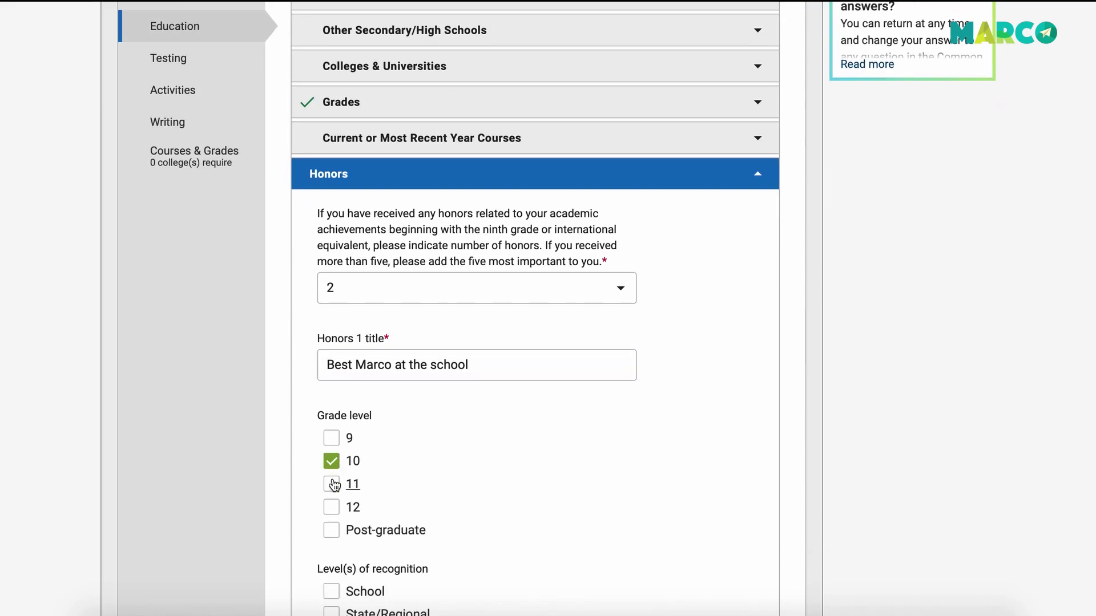
scroll(463, 365, down, 5)
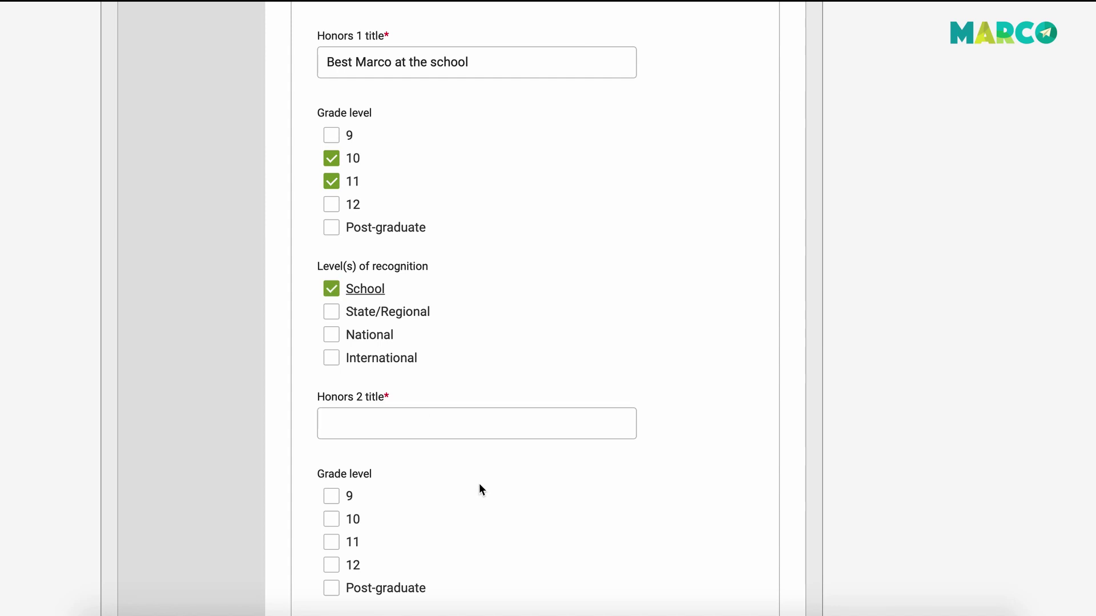
Add the Silver Medal at State Championships for Flute, grade 9, State/Regional recognition.
click(386, 424)
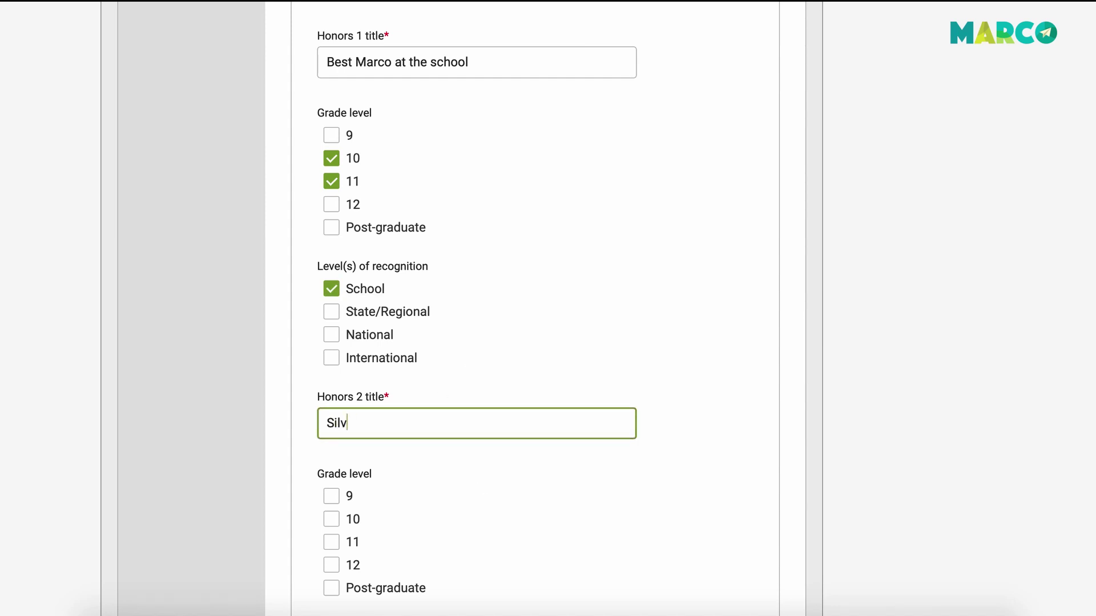
text(Silver Medal at State Chamip)
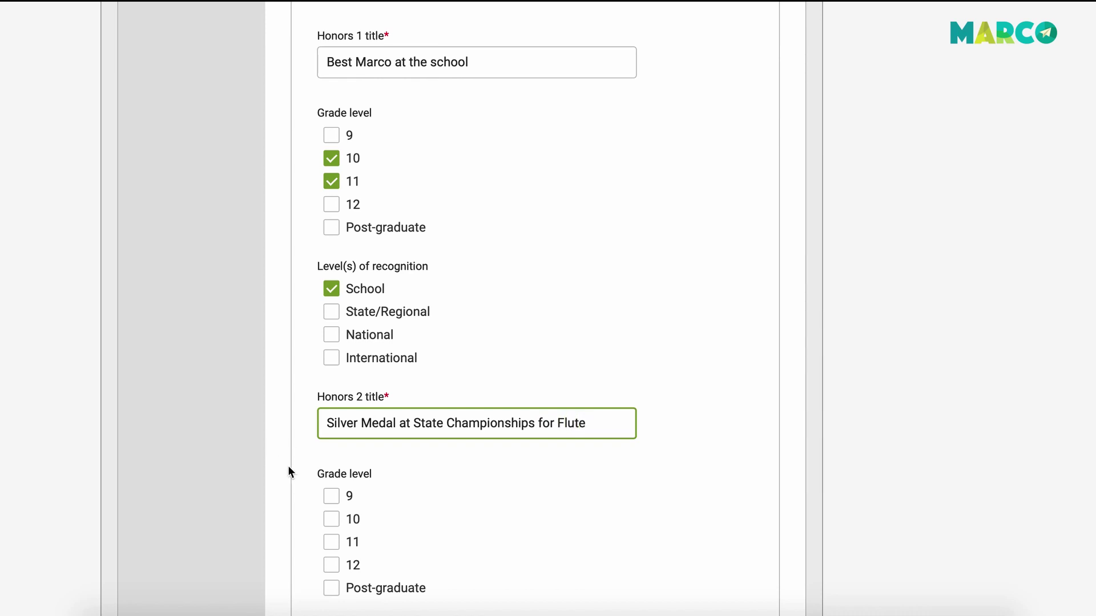
click(332, 496)
scroll(492, 482, down, 3)
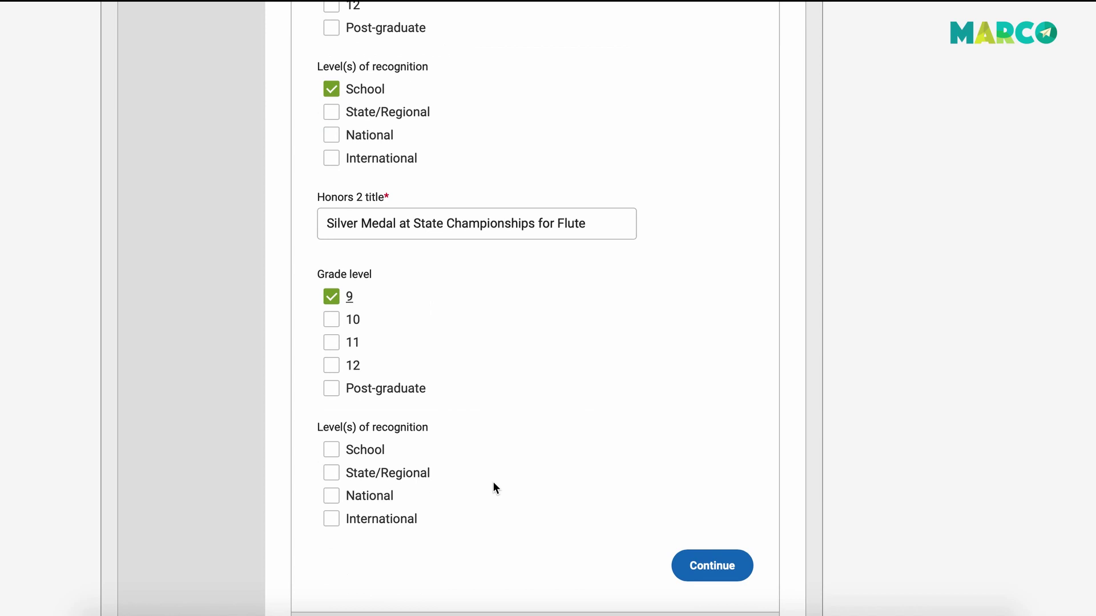
click(331, 473)
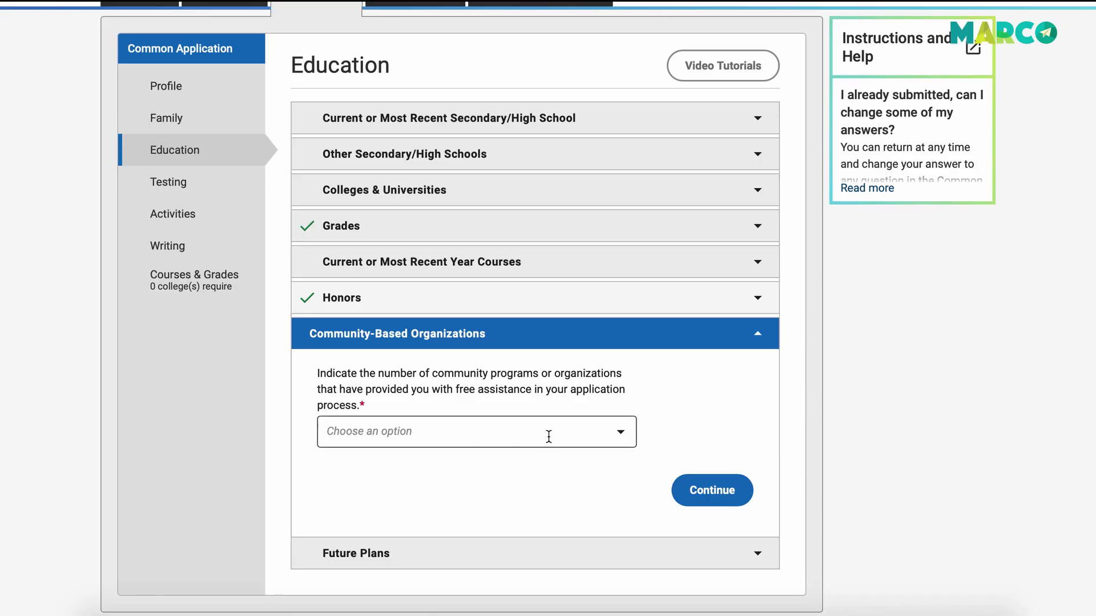
Leave the community program count blank and set career interest to Undecided in Future Plans.
click(618, 426)
click(650, 423)
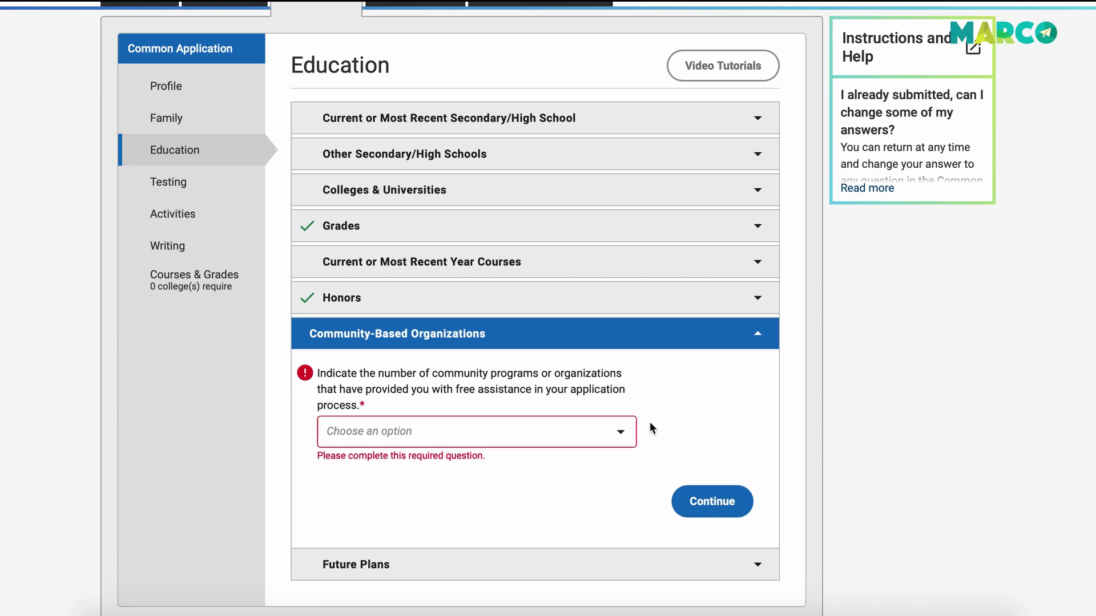
scroll(651, 428, down, 3)
click(566, 454)
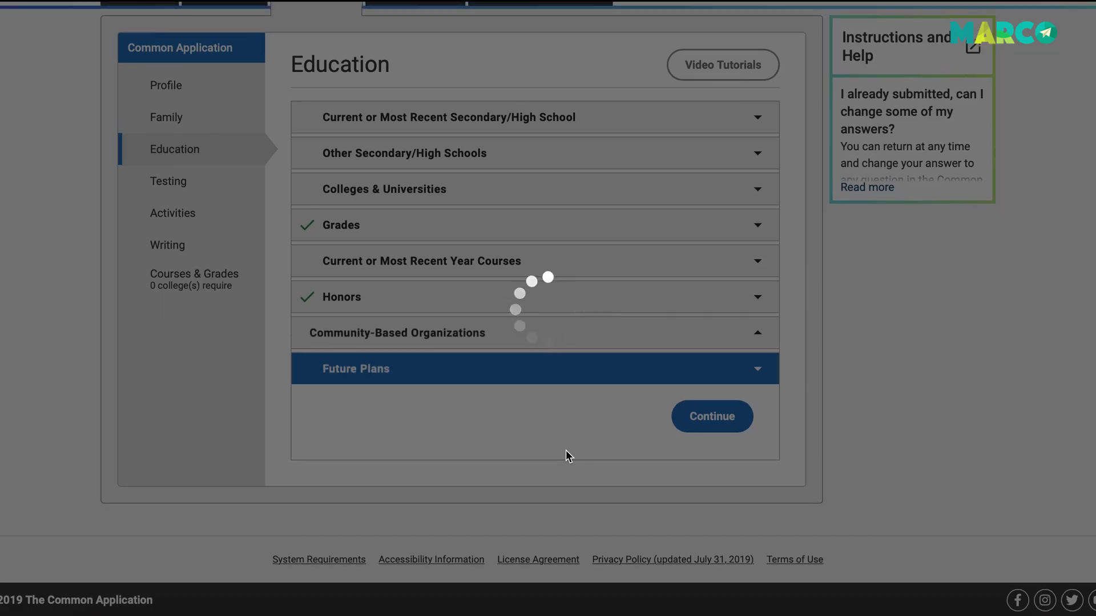
scroll(570, 372, down, 2)
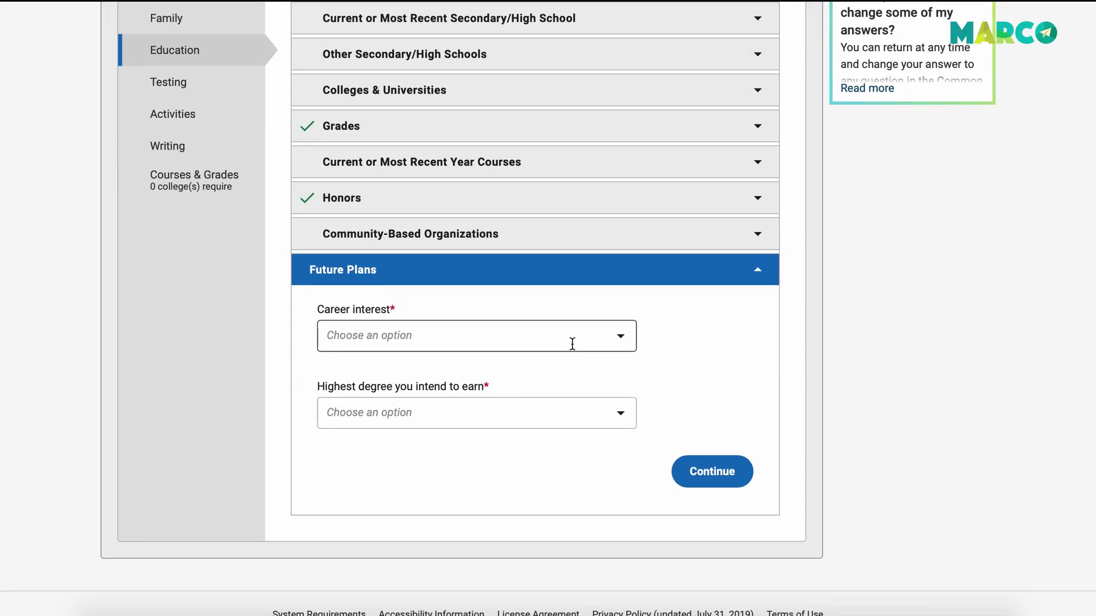
click(574, 345)
click(615, 343)
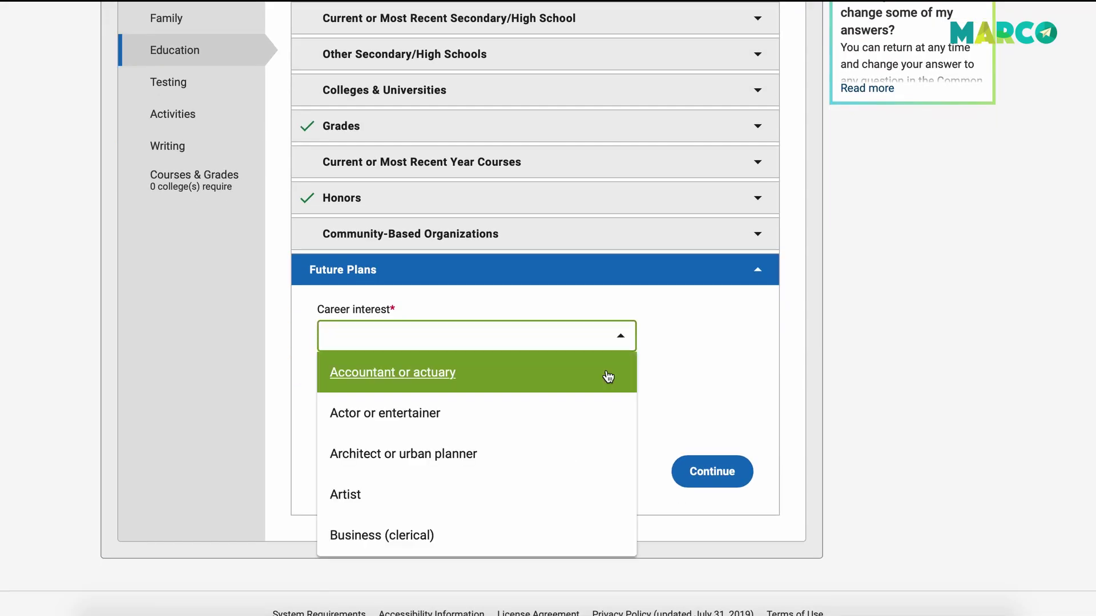
scroll(588, 434, down, 15)
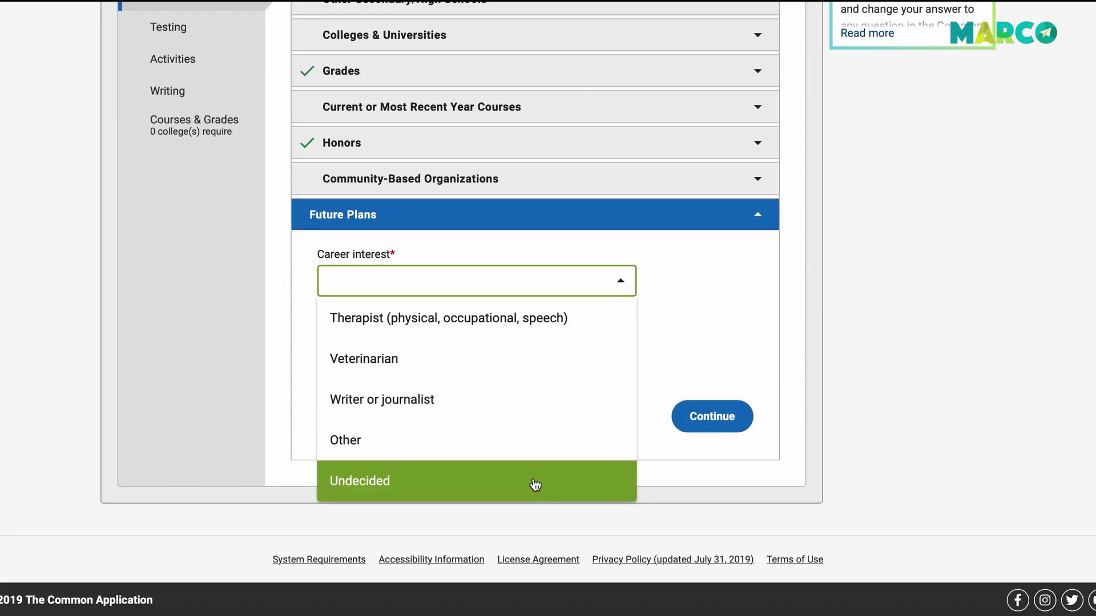
click(534, 485)
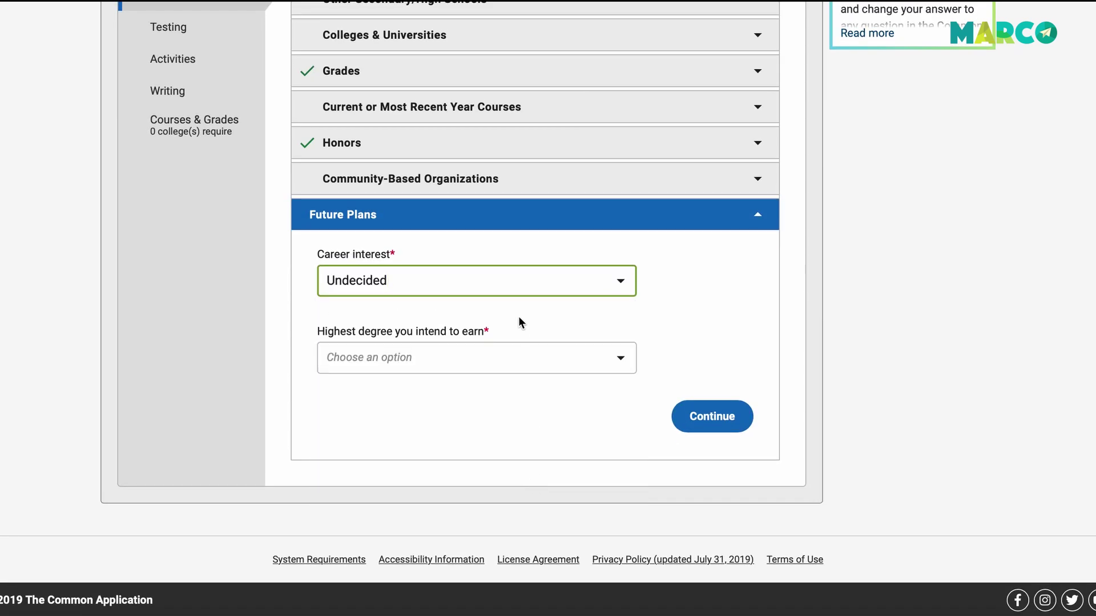
Choose Bachelor's (BA, BS) as highest intended degree and save the Education answers.
click(534, 357)
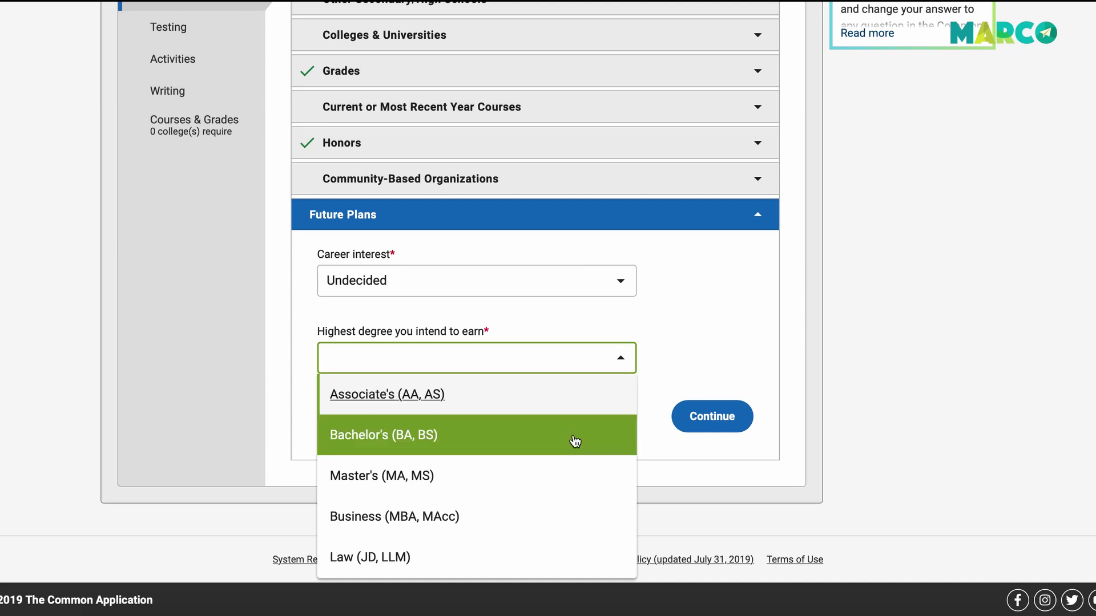
click(569, 440)
click(712, 416)
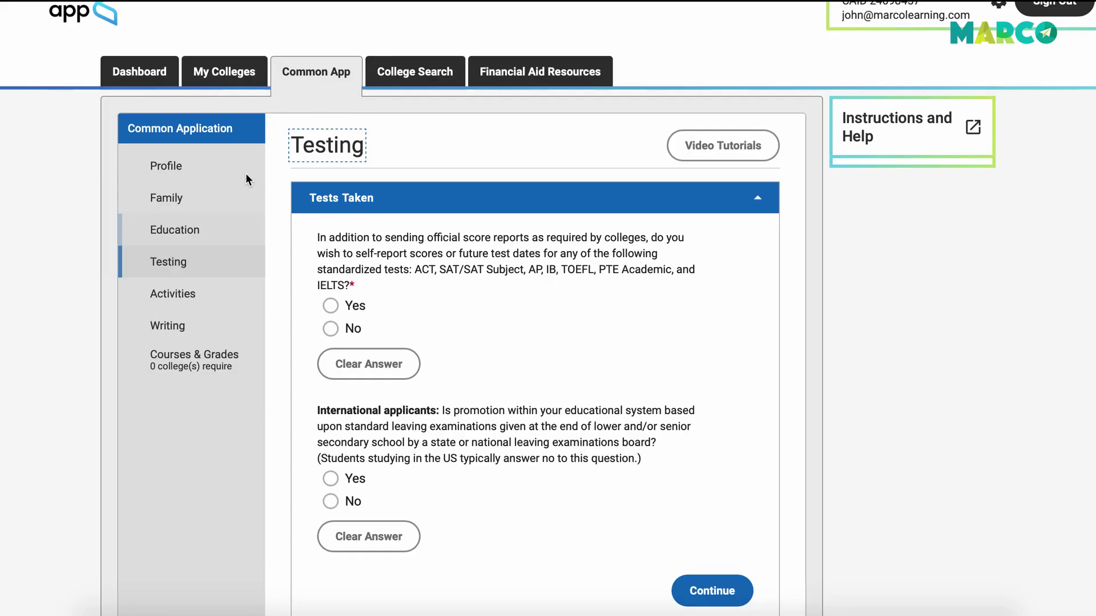
Look over the Testing page without answering, then go to Activities.
click(162, 266)
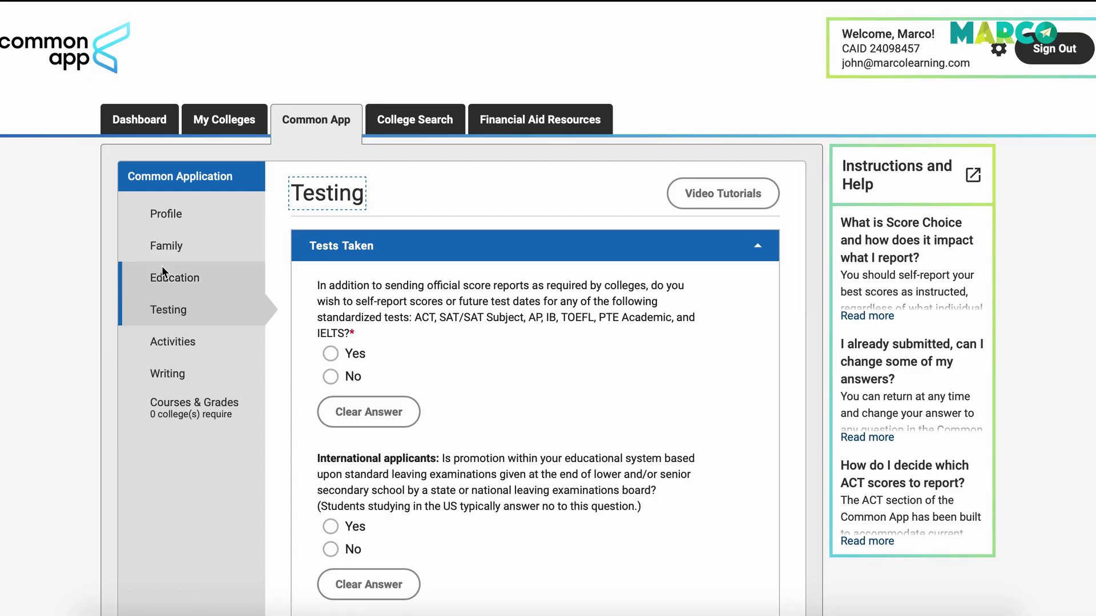
scroll(361, 463, down, 1)
scroll(361, 464, down, 3)
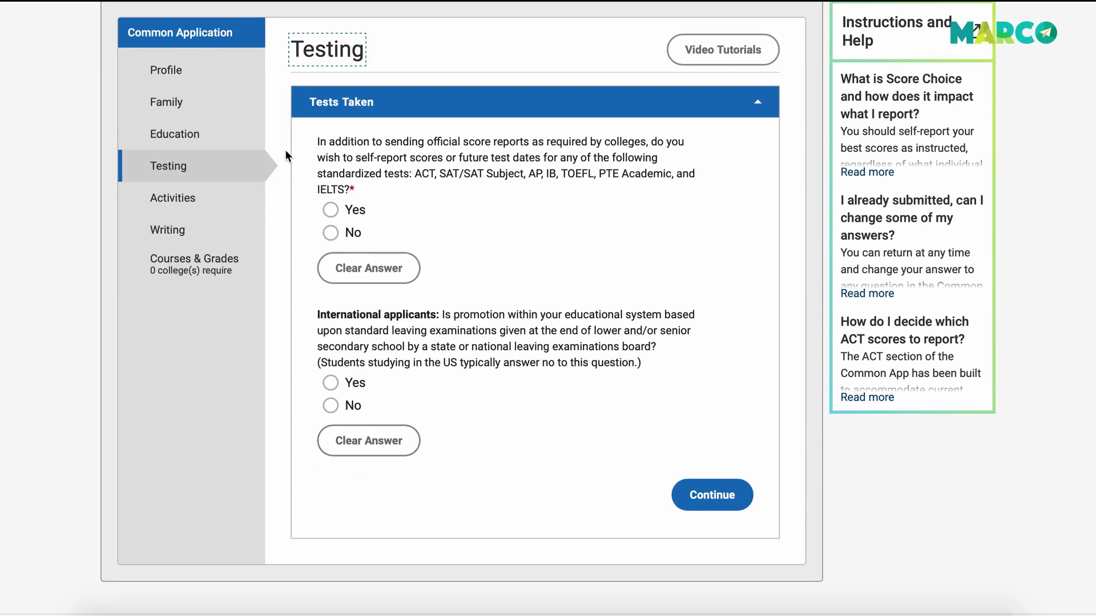
click(192, 198)
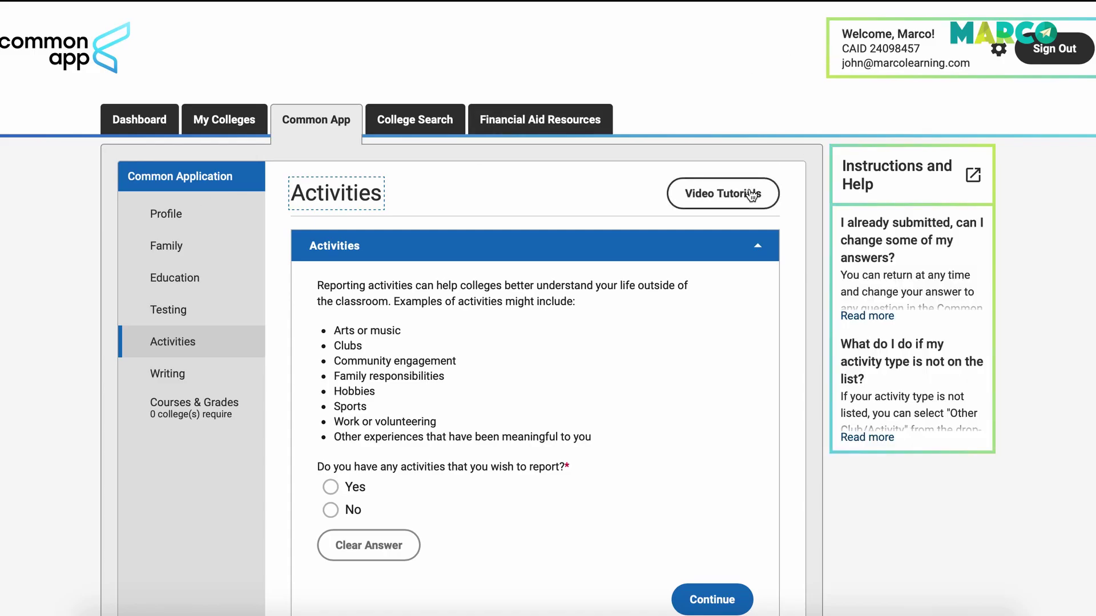
Answer Yes to reporting activities and review the blank Activity 1 form with 9 of 10 slots left.
click(331, 487)
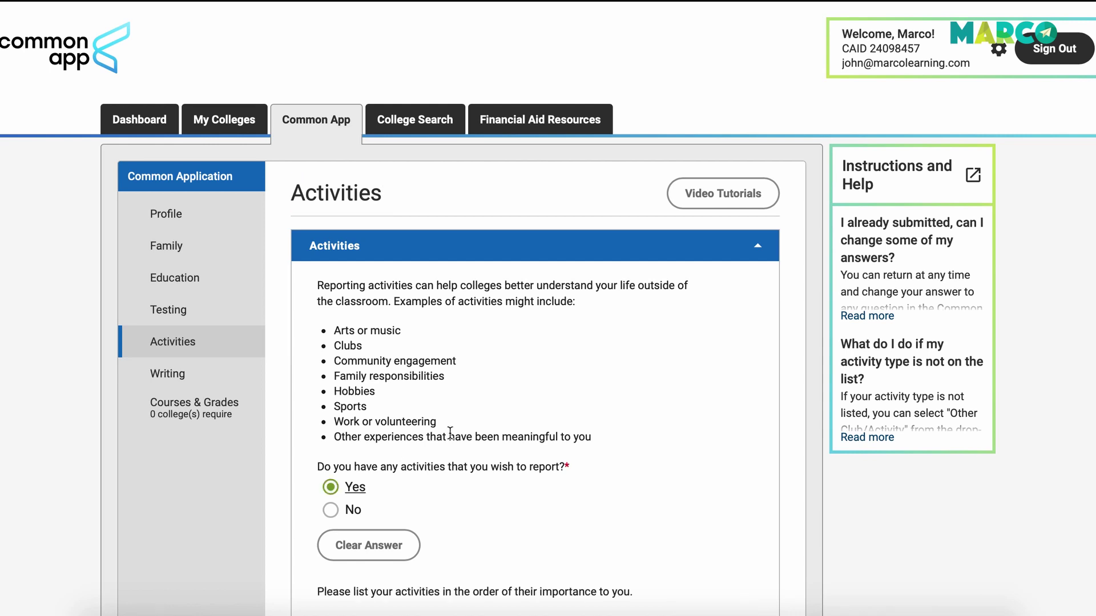
scroll(450, 434, down, 15)
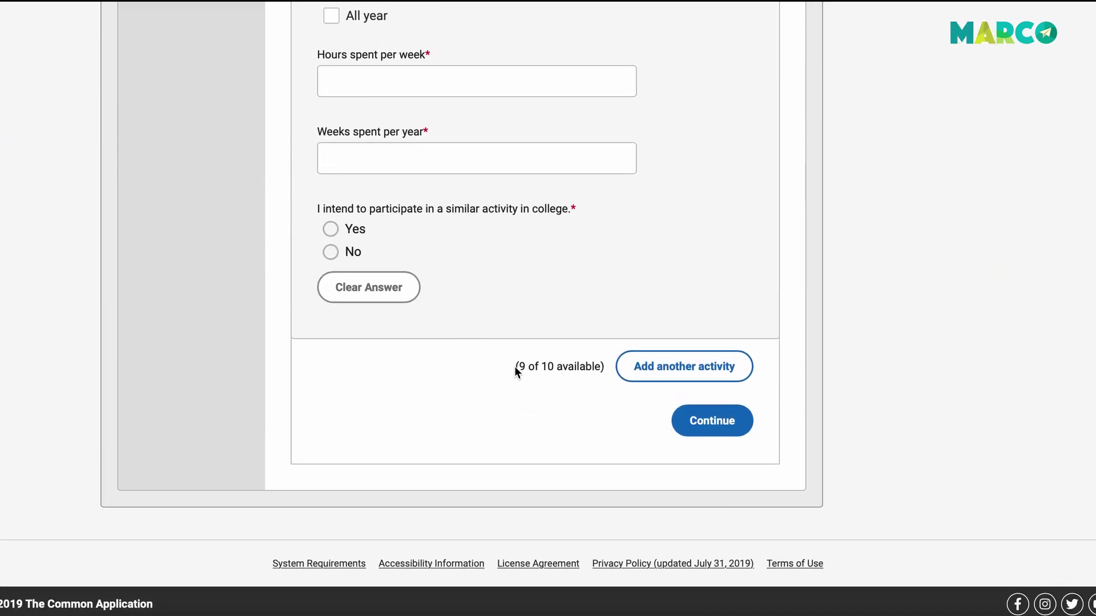
drag(604, 367, 526, 363)
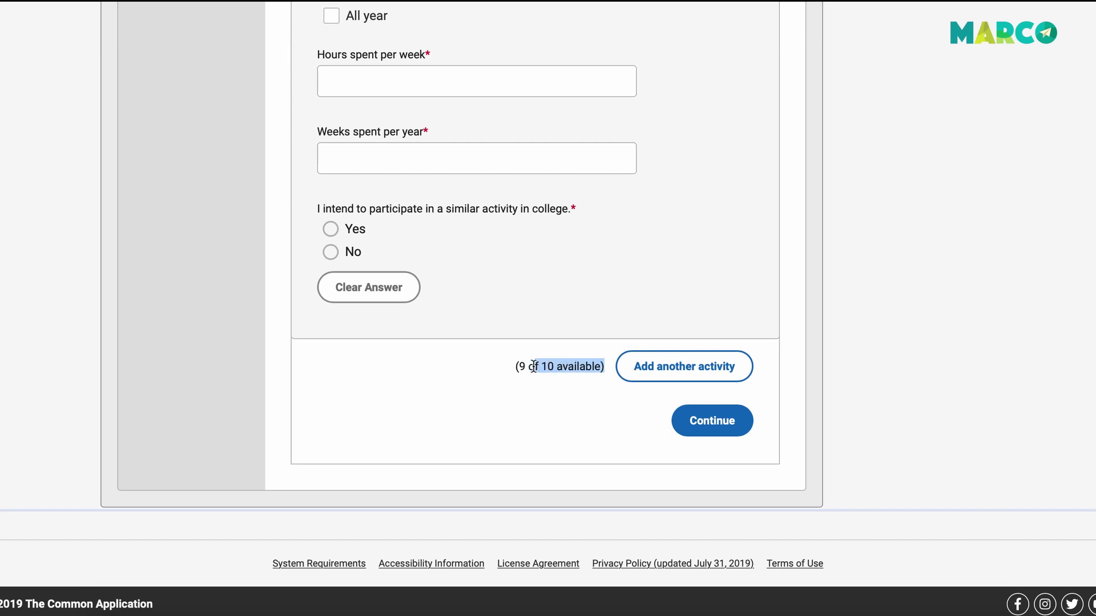
click(533, 367)
scroll(534, 370, up, 5)
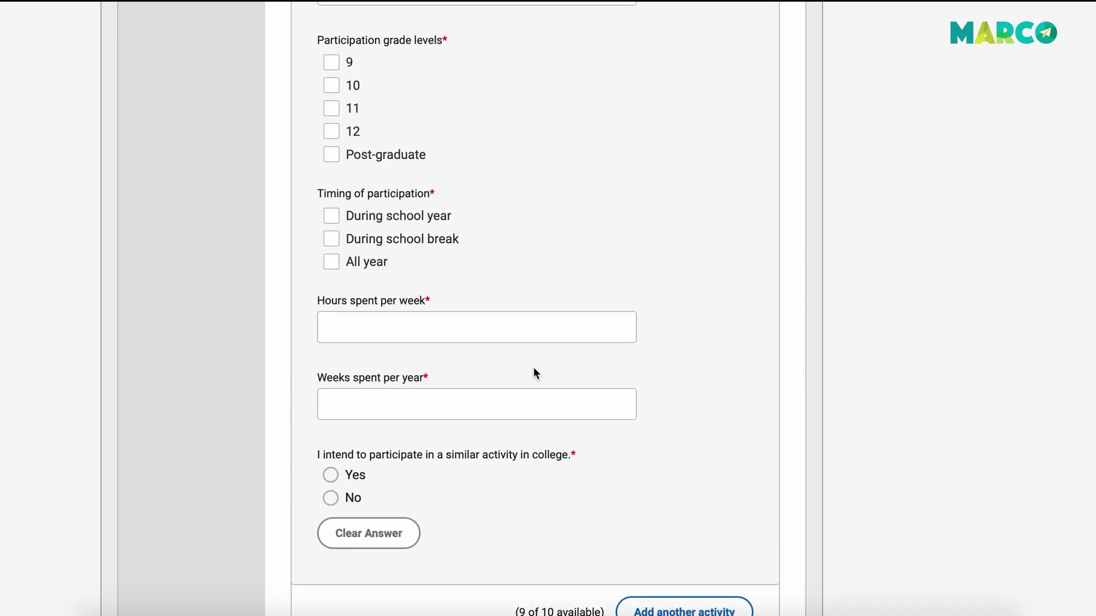
scroll(534, 369, up, 7)
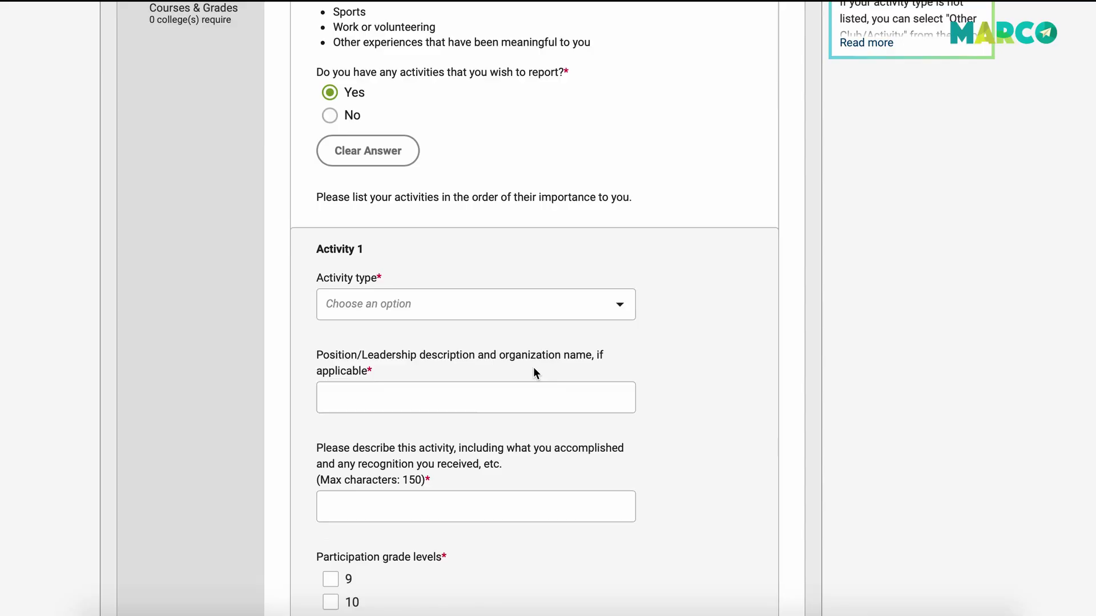
Answer Yes to participating in a similar activity in college for Activity 1.
scroll(534, 368, down, 15)
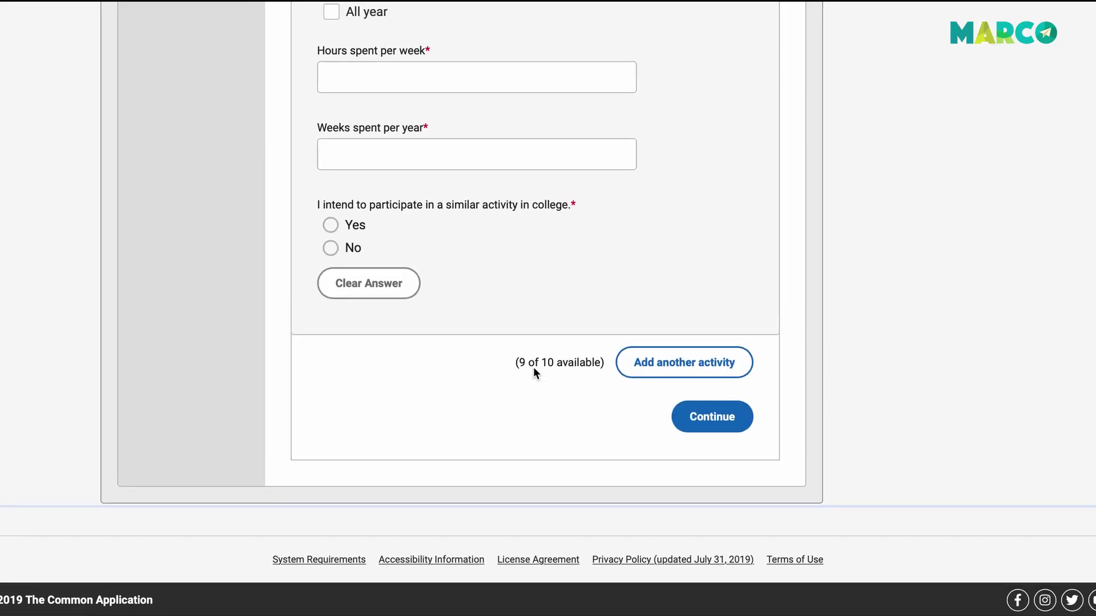
scroll(533, 368, up, 8)
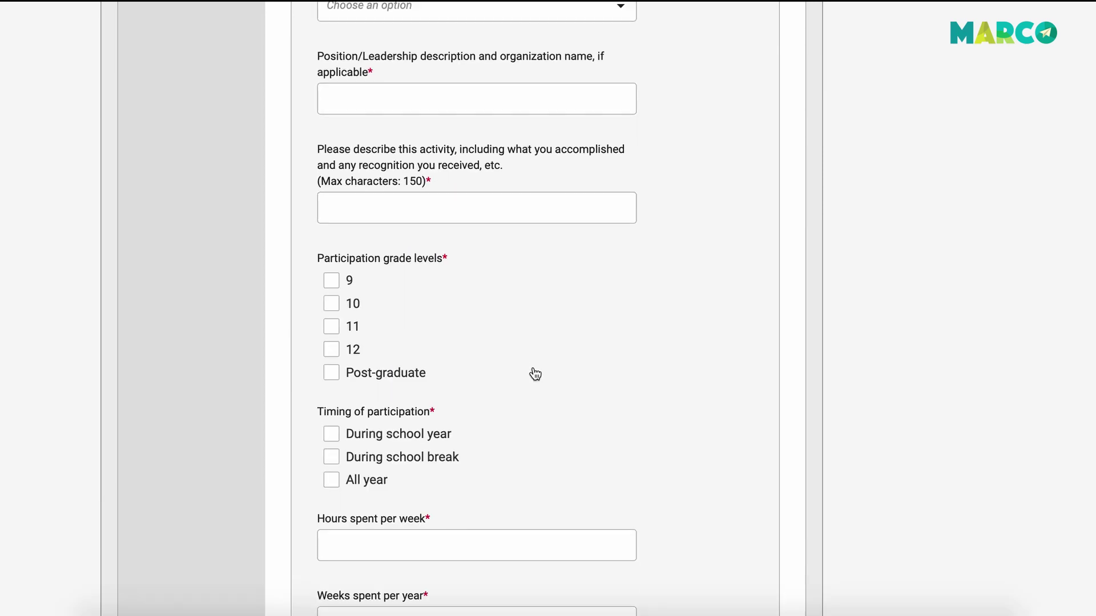
scroll(535, 374, down, 8)
click(331, 226)
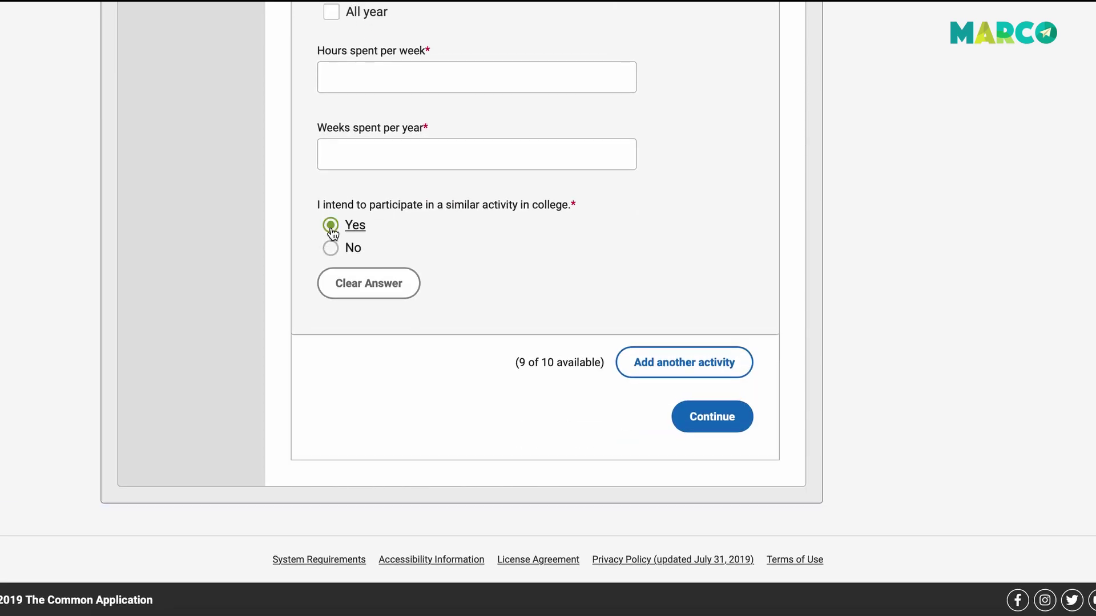
Enter 5 hours per week and 52 weeks per year for Activity 1.
scroll(332, 233, up, 3)
click(356, 258)
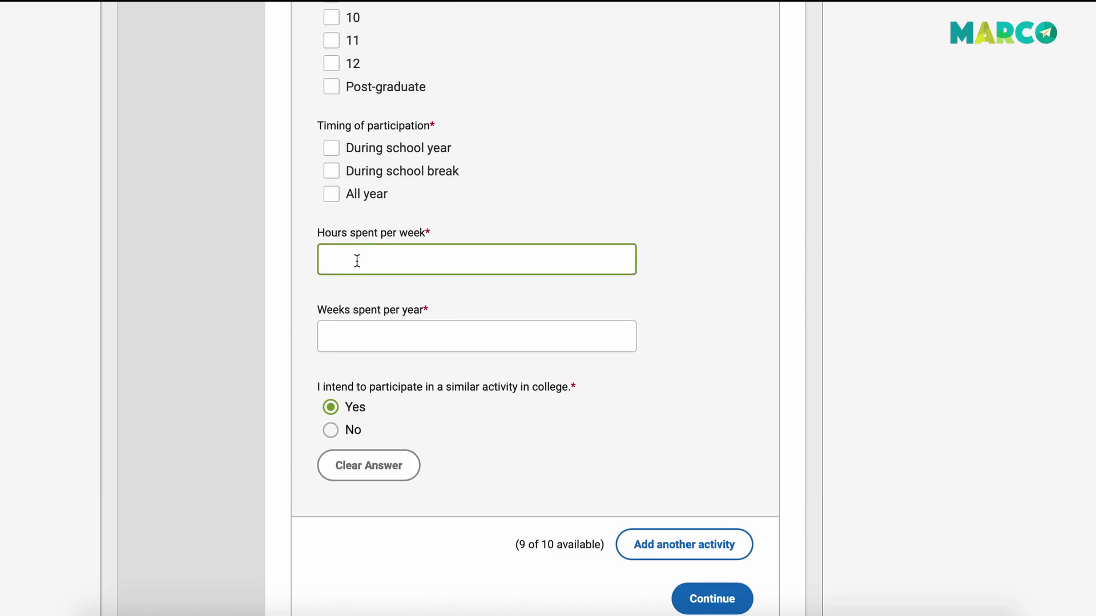
scroll(357, 261, up, 1)
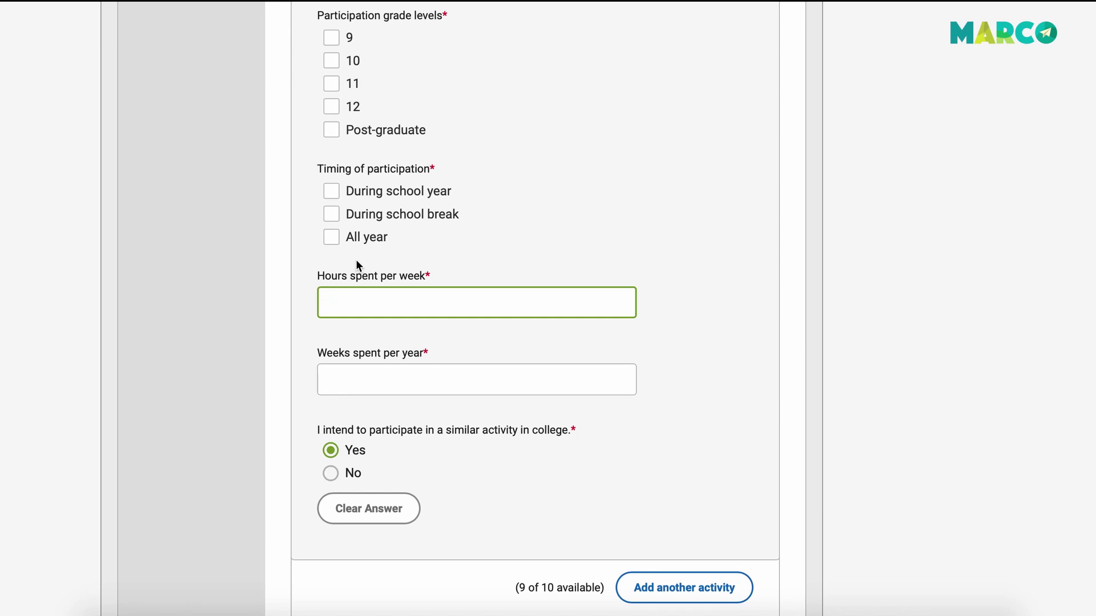
click(339, 375)
text(5)
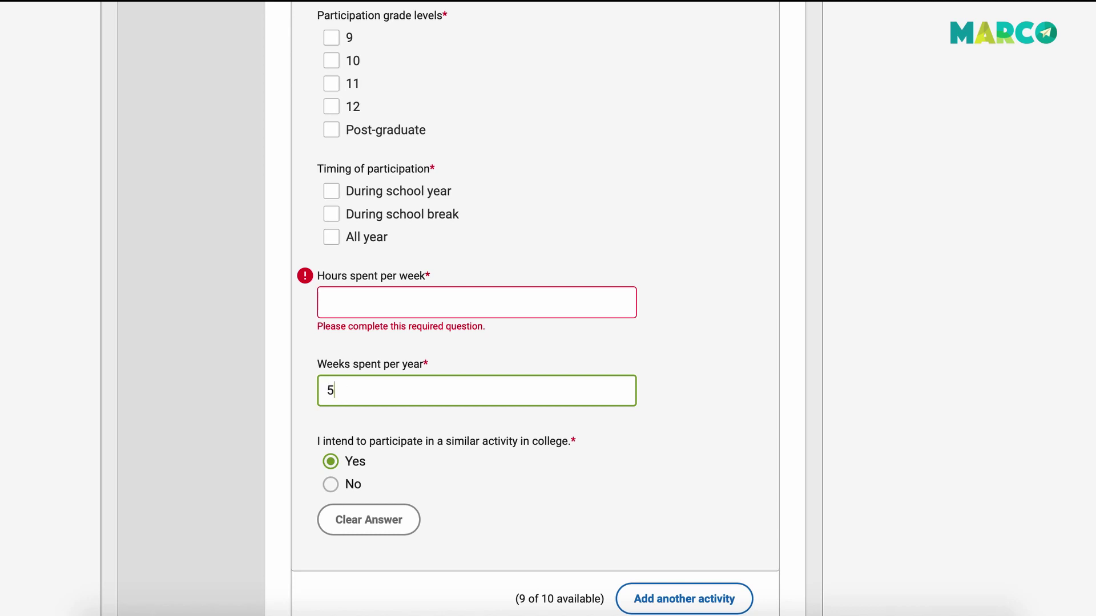
text(2)
click(357, 296)
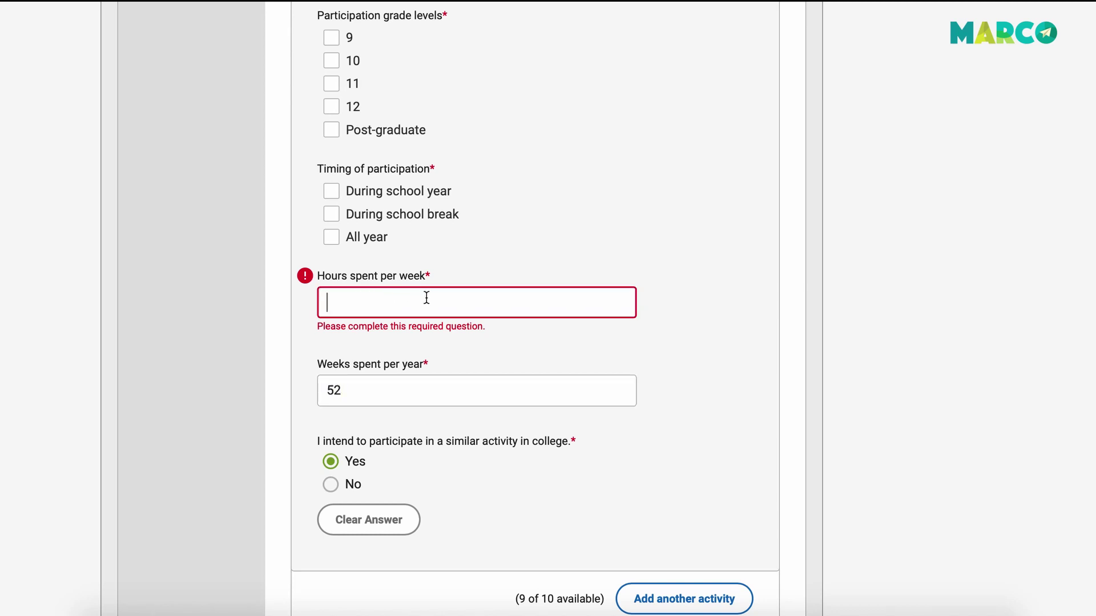
text(5)
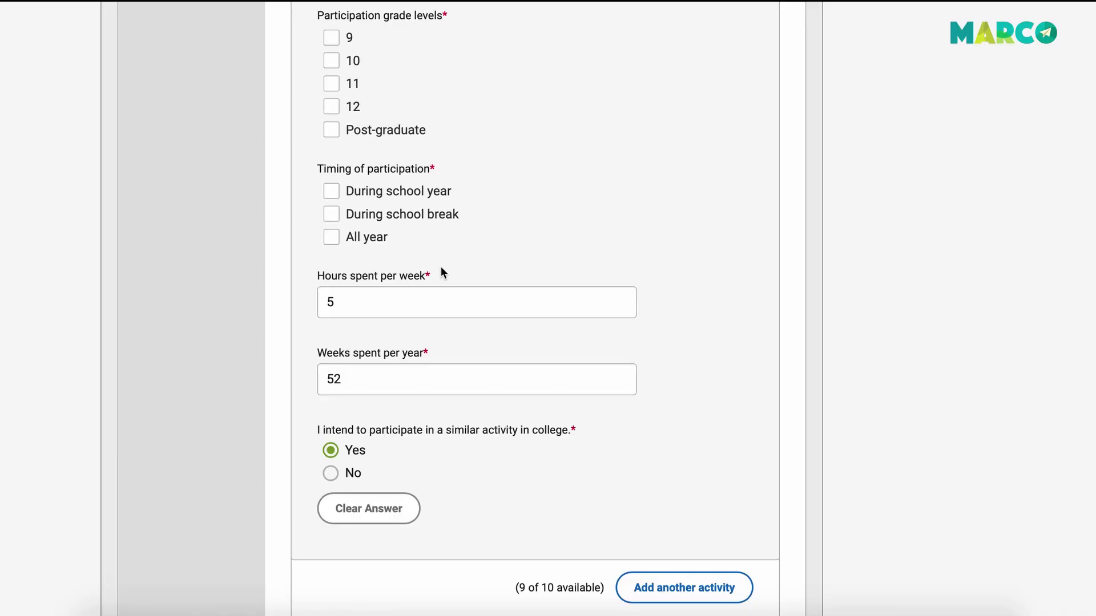
Correct Activity 1 to 2.5 hours per week and 12 weeks per year.
click(395, 302)
key(ctrl+a)
text(2.)
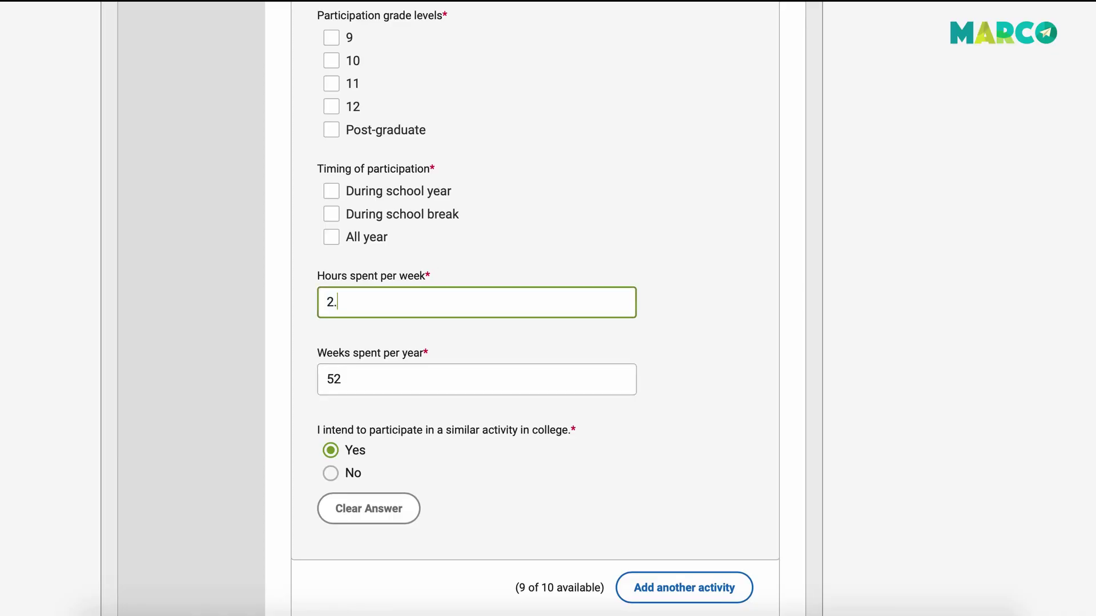
text(5)
click(382, 377)
key(ctrl+a)
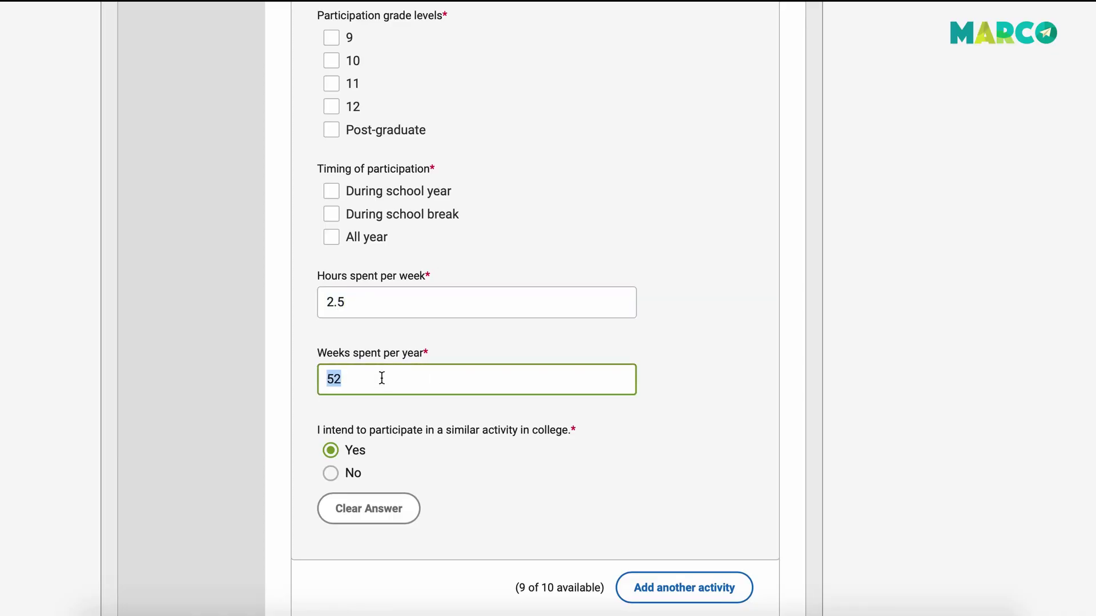
text(12)
Go to the Writing section from the sidebar.
scroll(436, 343, up, 10)
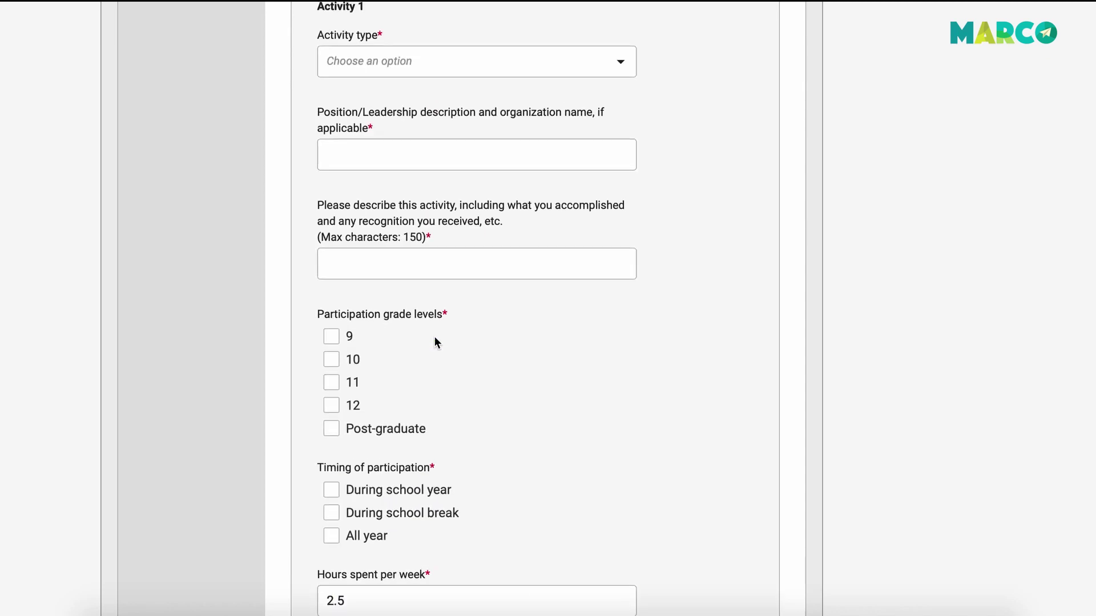
scroll(436, 343, up, 2)
click(165, 222)
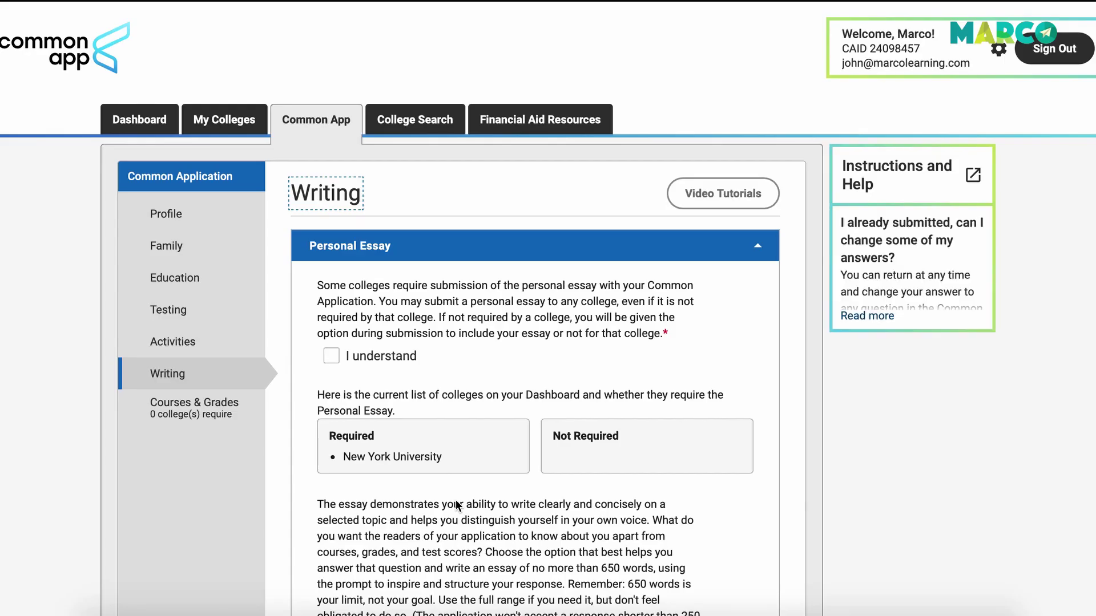
Tick 'I understand' for the Personal Essay, noting New York University requires it.
scroll(365, 408, down, 2)
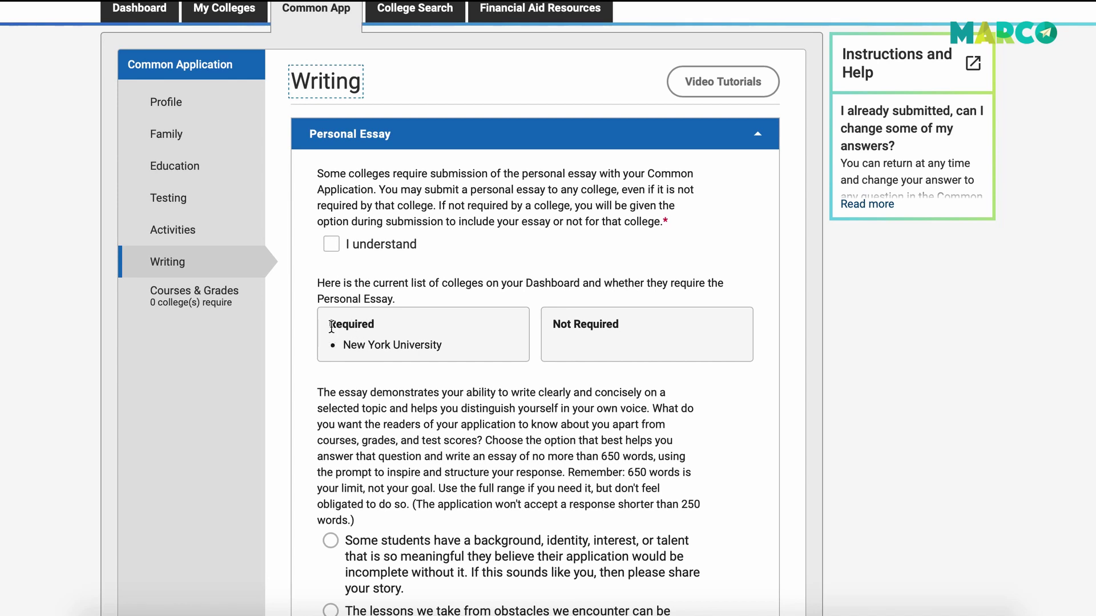
drag(329, 324, 403, 349)
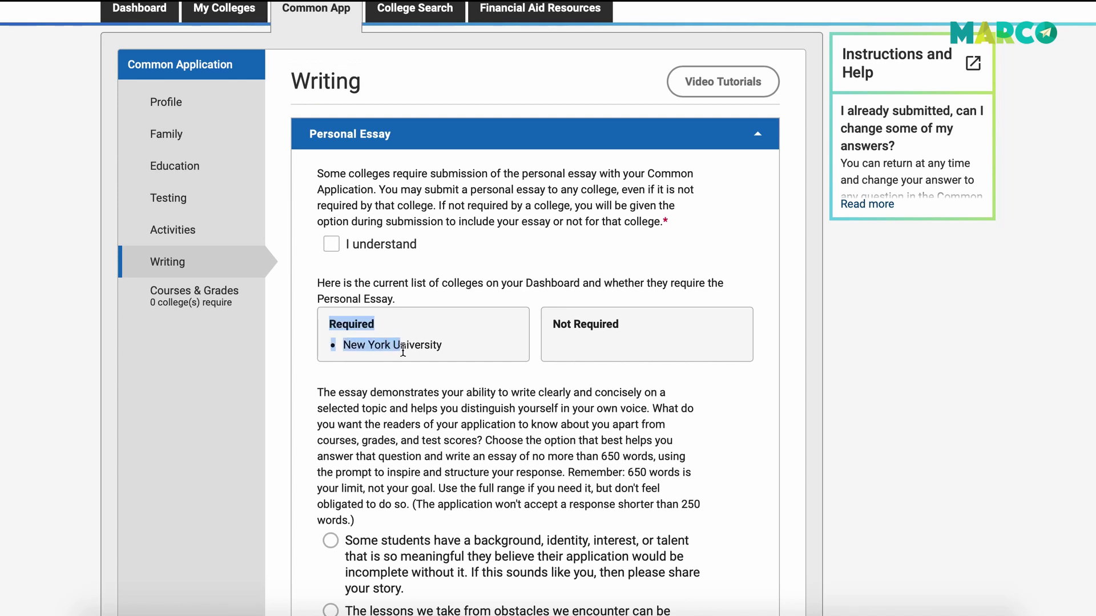
click(331, 245)
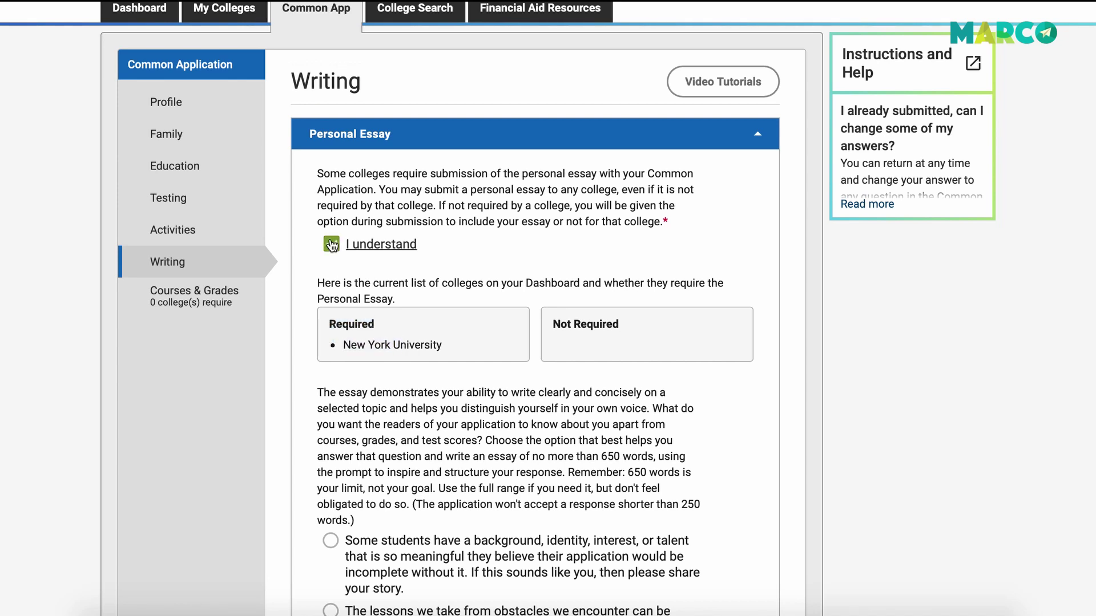
scroll(332, 245, down, 7)
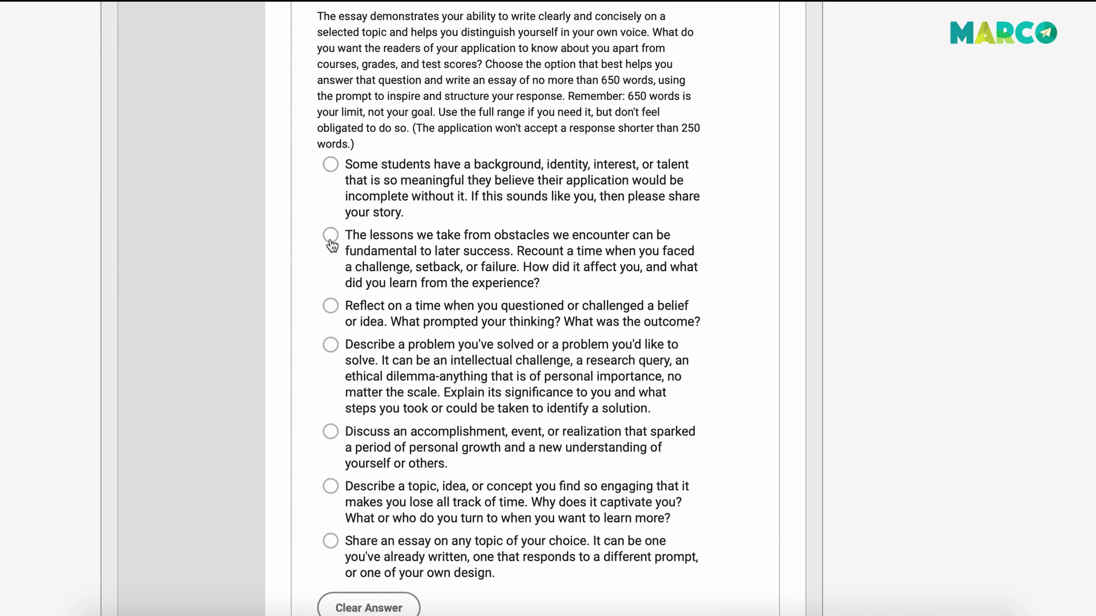